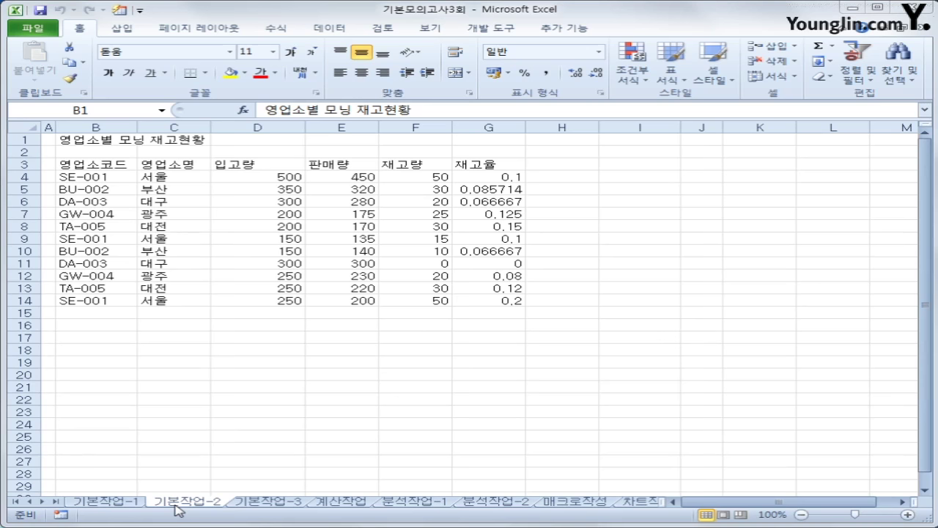
Step: Merge title cells B1:G1 and set their horizontal alignment to center (가운데) in the cell formatting
click(108, 145)
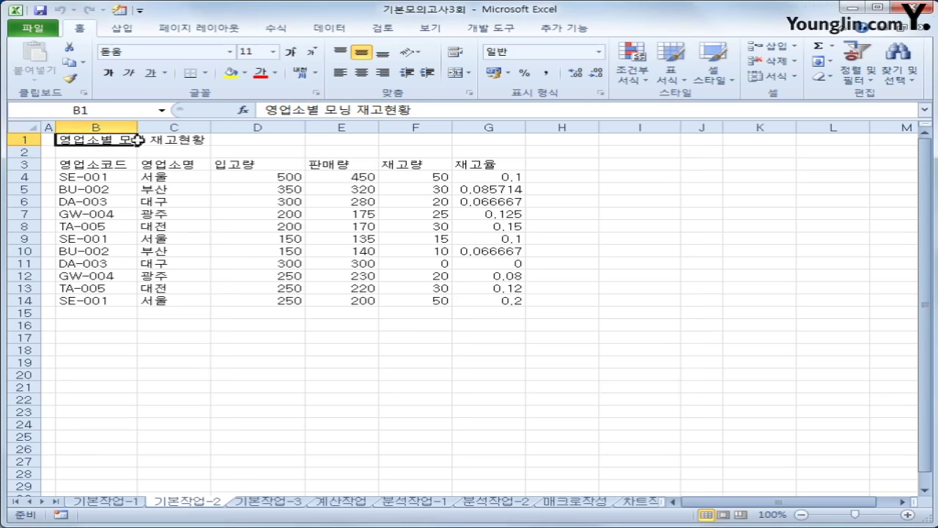
drag(134, 141, 450, 134)
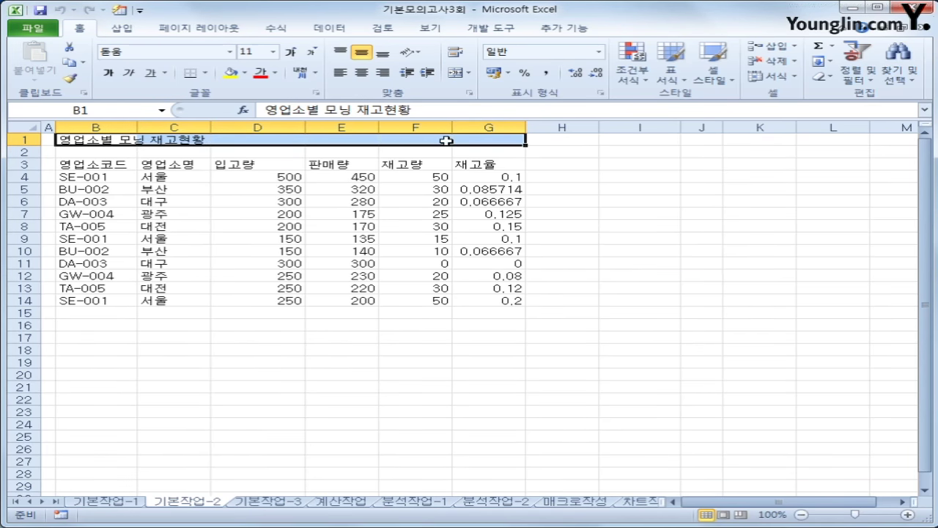
right_click(449, 138)
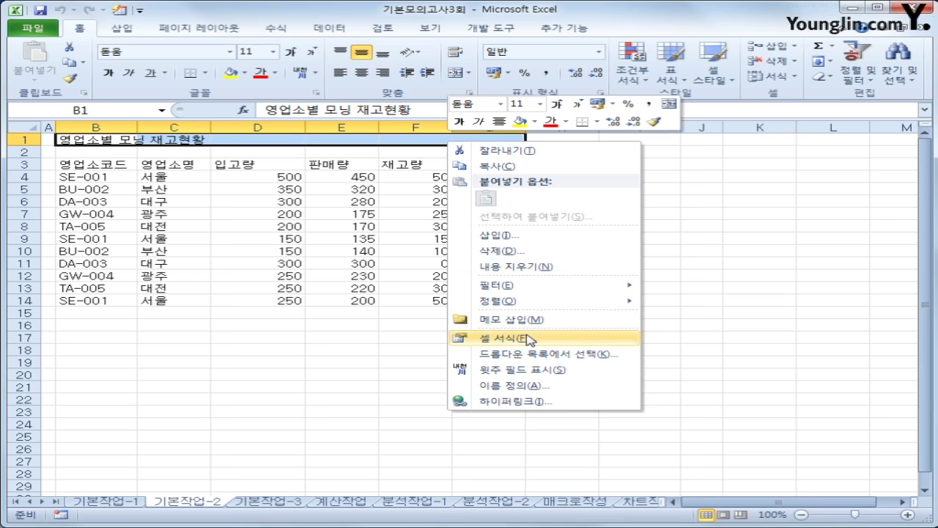
click(526, 339)
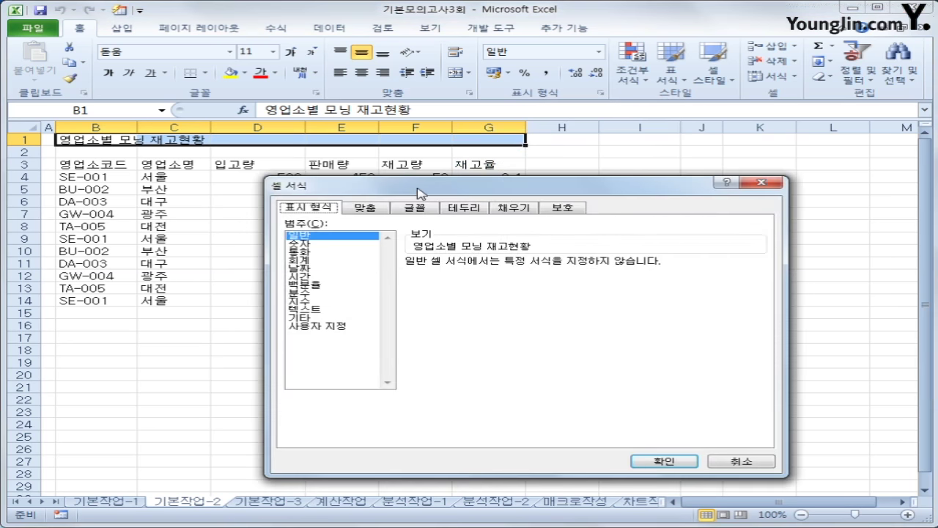
drag(416, 183, 370, 141)
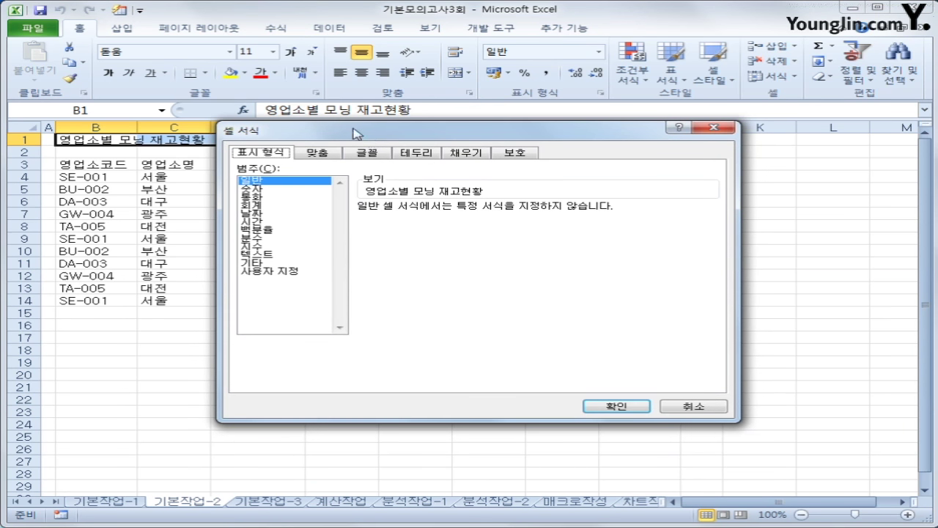
click(316, 153)
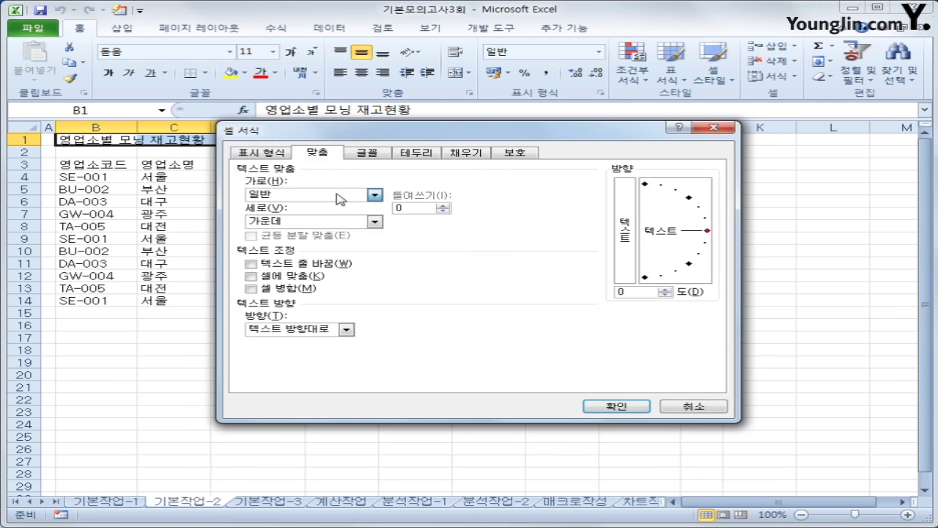
click(339, 195)
click(333, 225)
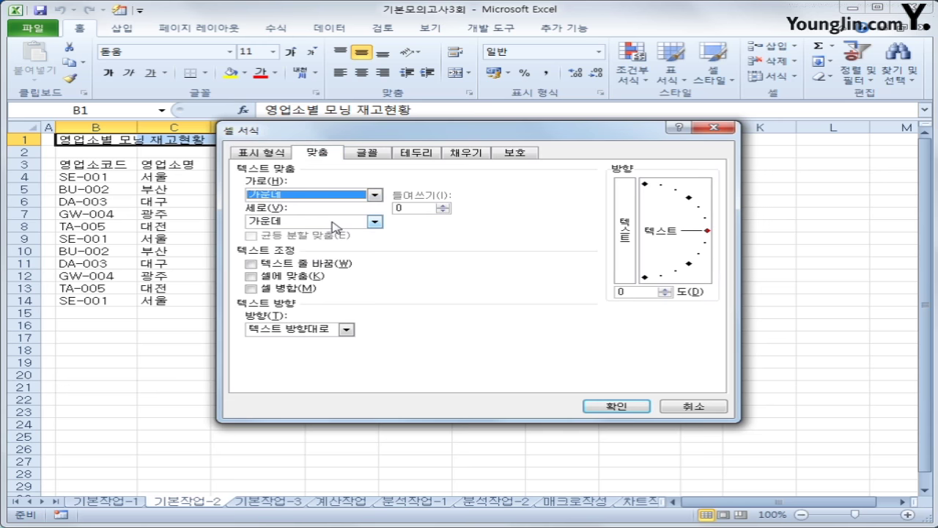
click(306, 290)
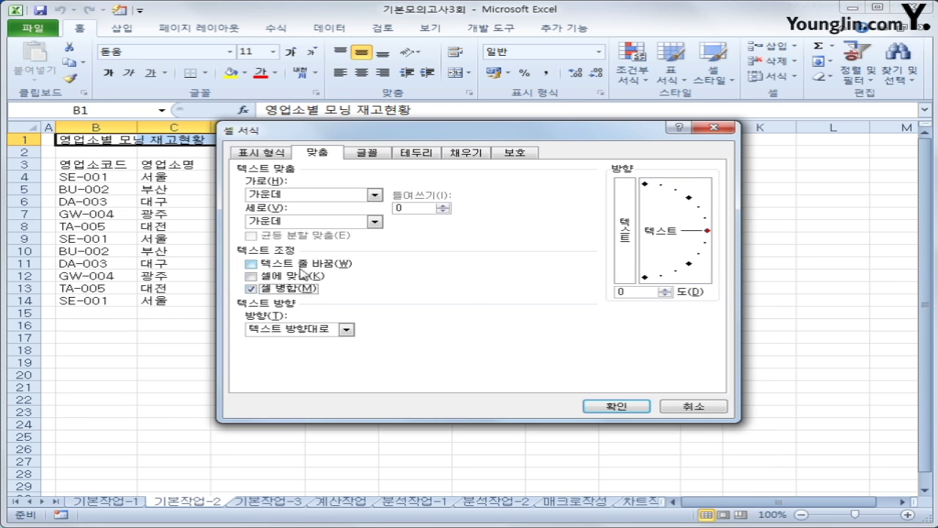
Step: Format the title in B1:G1 as 바탕체, size 16, bold (굵게), with a single underline (실선), and apply the settings
click(371, 153)
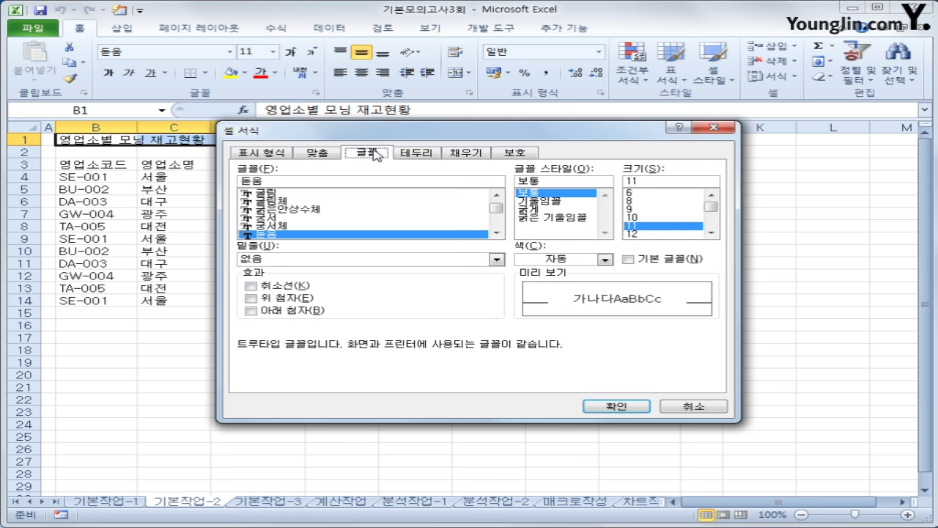
click(498, 234)
scroll(498, 234, down, 5)
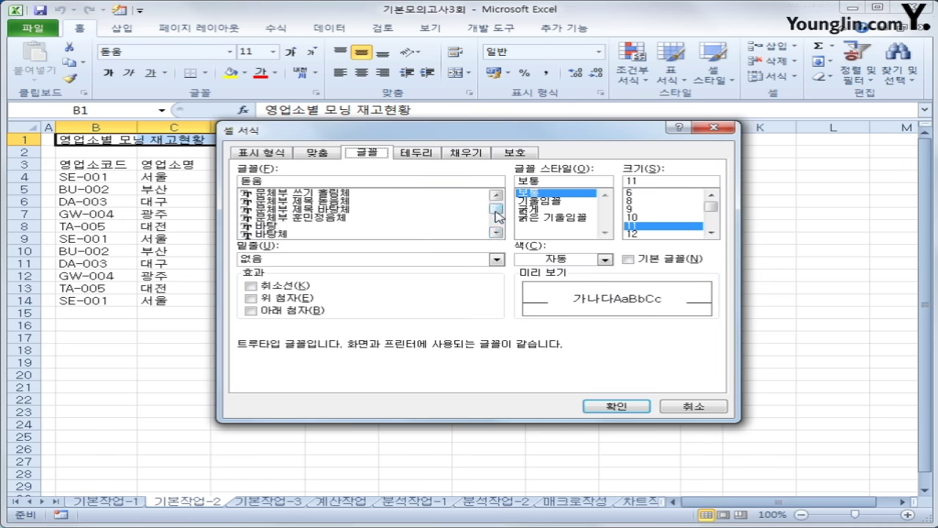
click(340, 235)
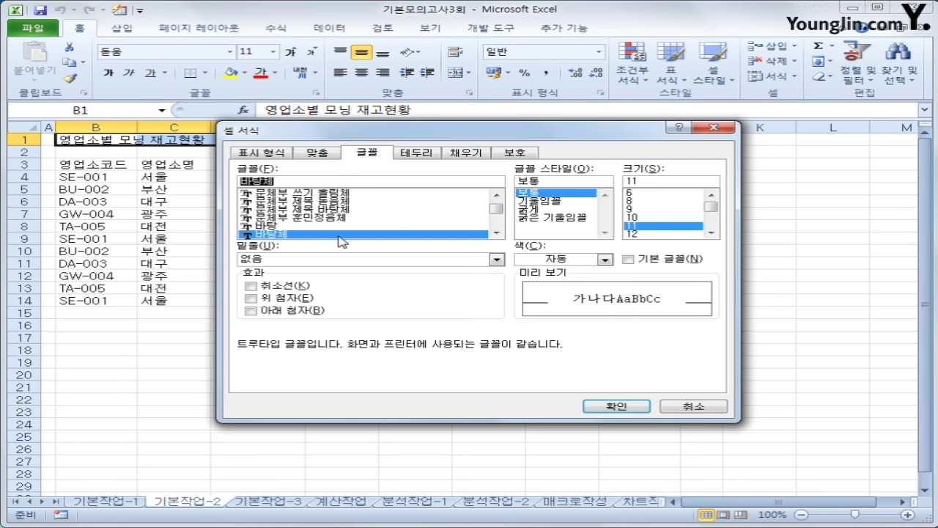
click(710, 233)
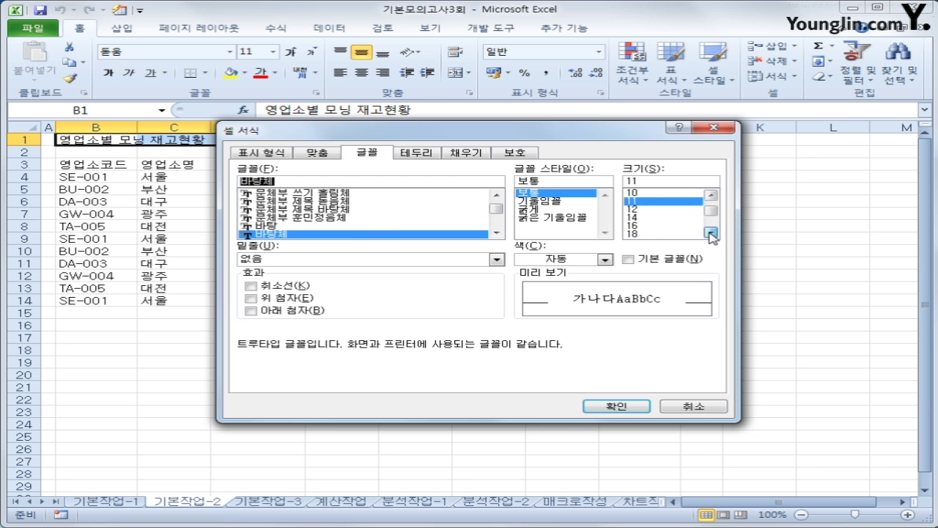
click(663, 226)
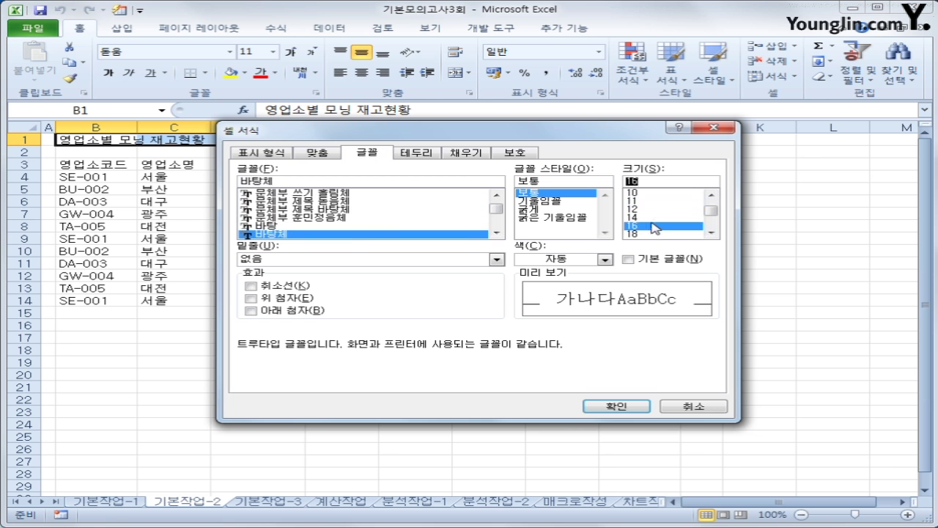
click(533, 209)
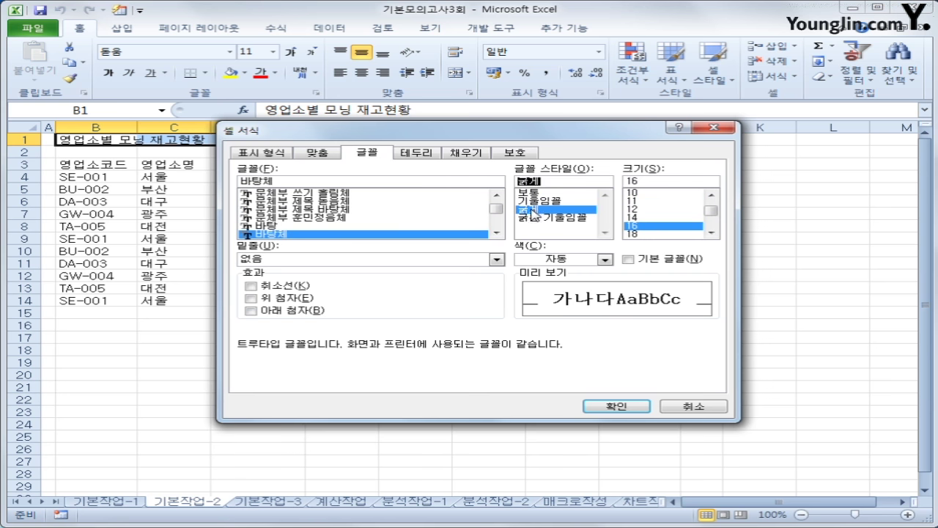
click(315, 261)
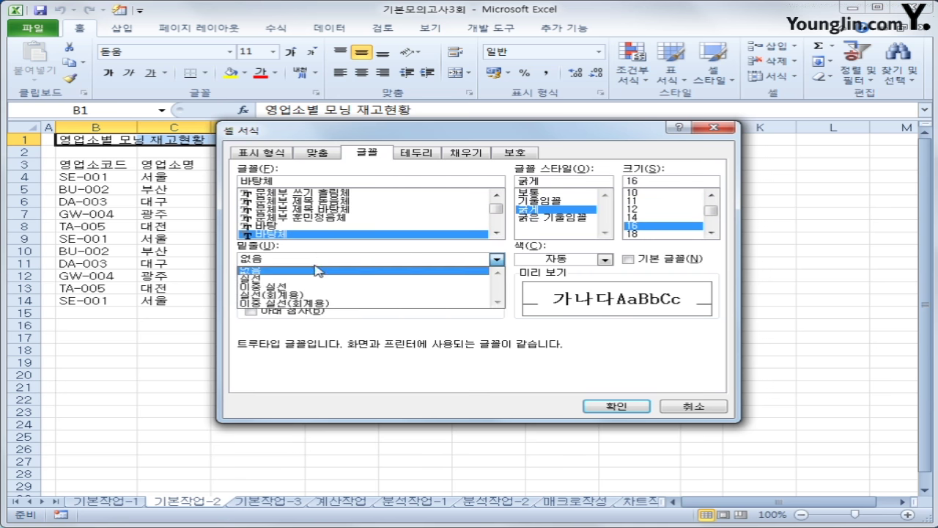
click(317, 280)
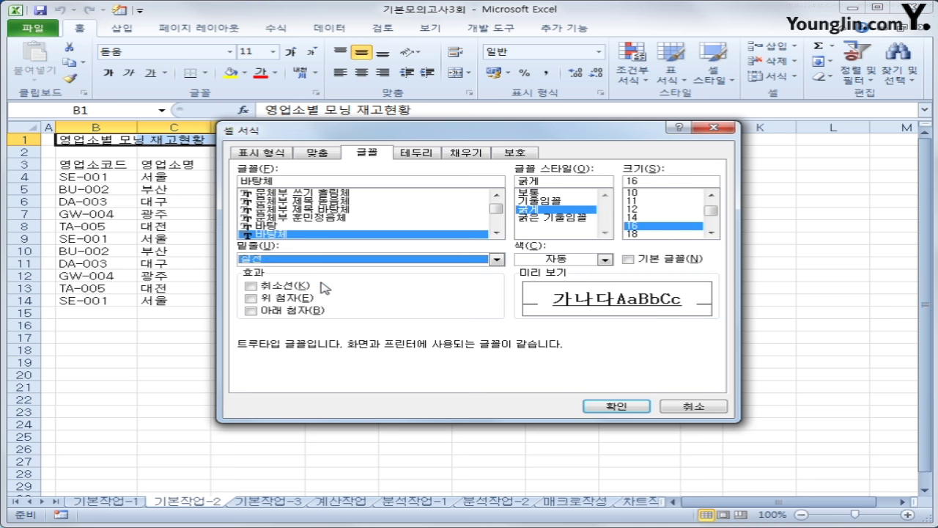
click(602, 405)
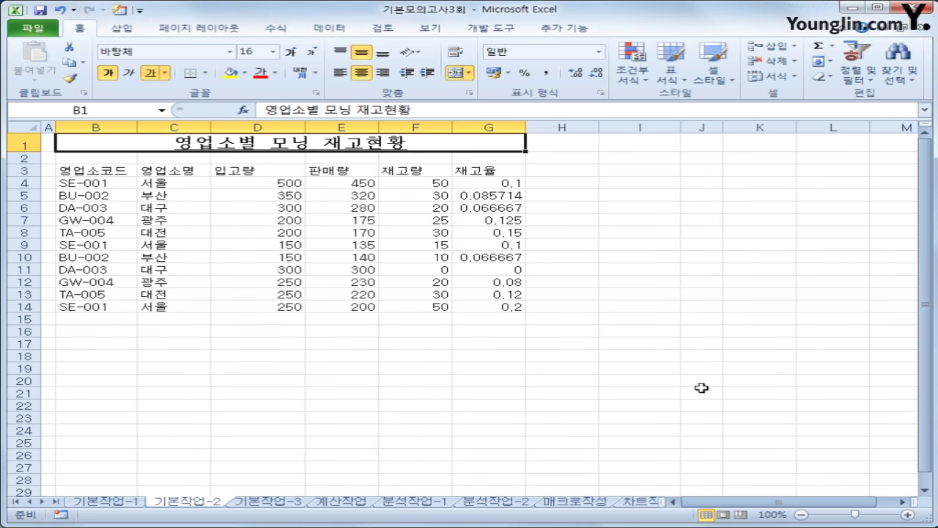
click(701, 388)
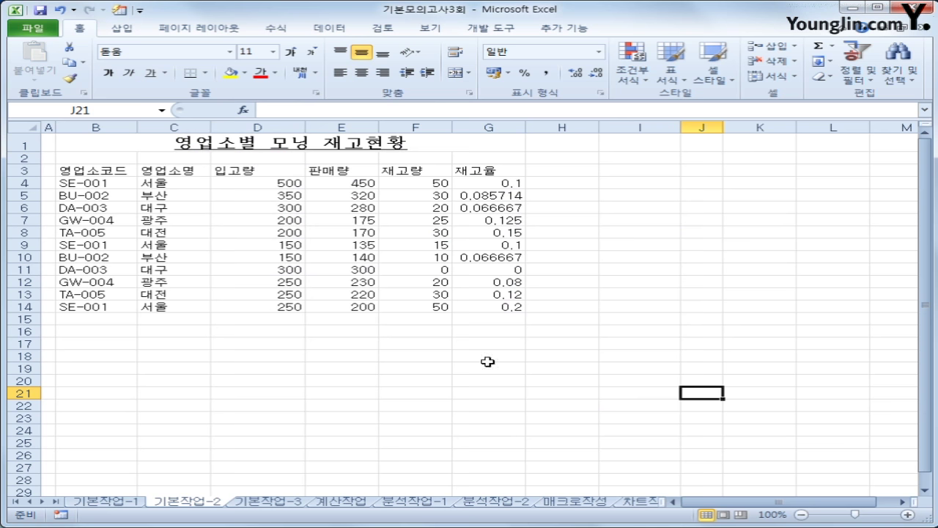
Step: Insert the special character ◈ in front of the title text in cell B1
click(320, 141)
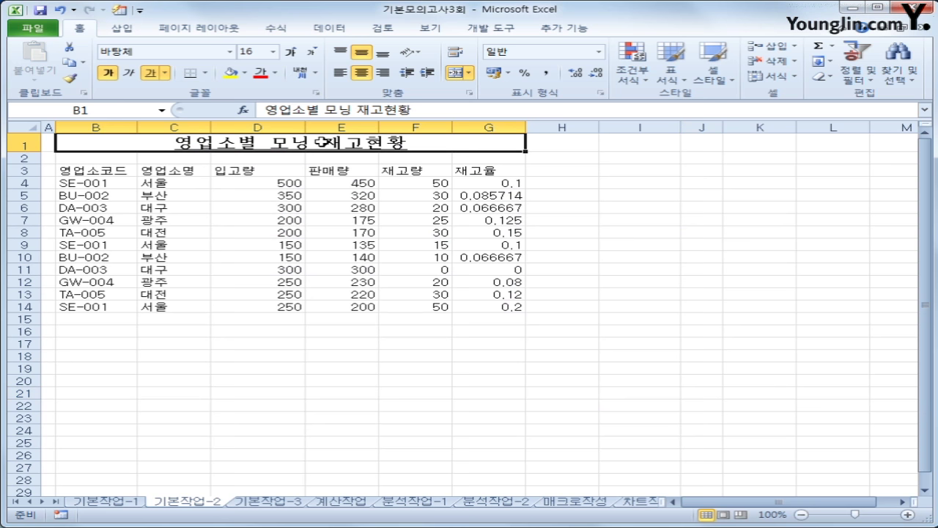
double_click(179, 142)
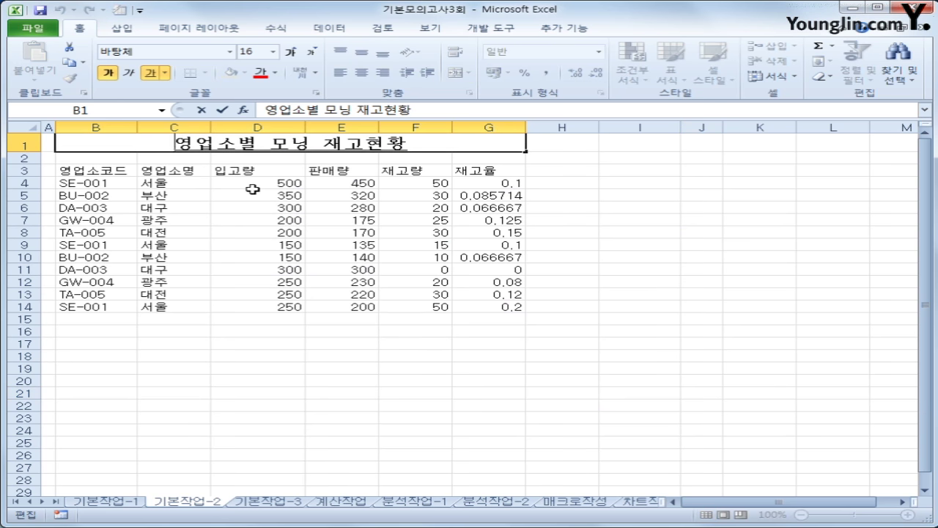
text(a)
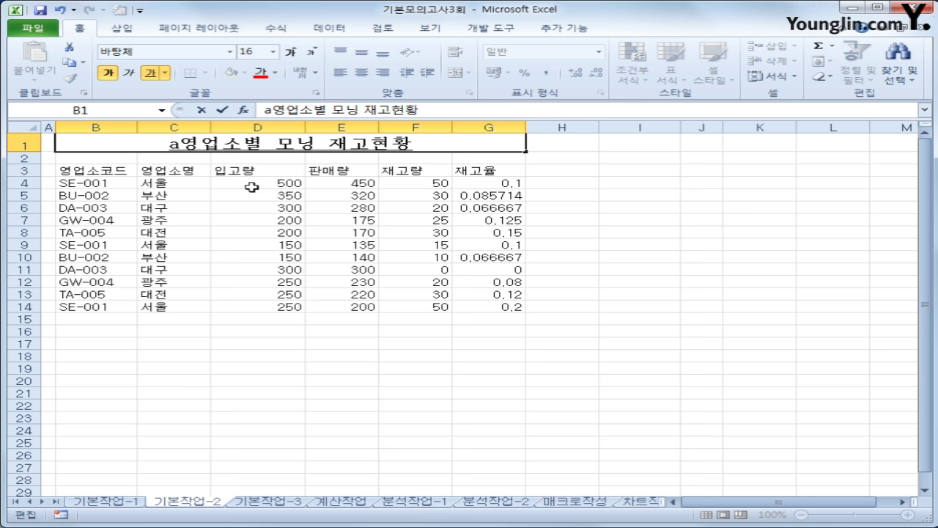
key(BackSpace)
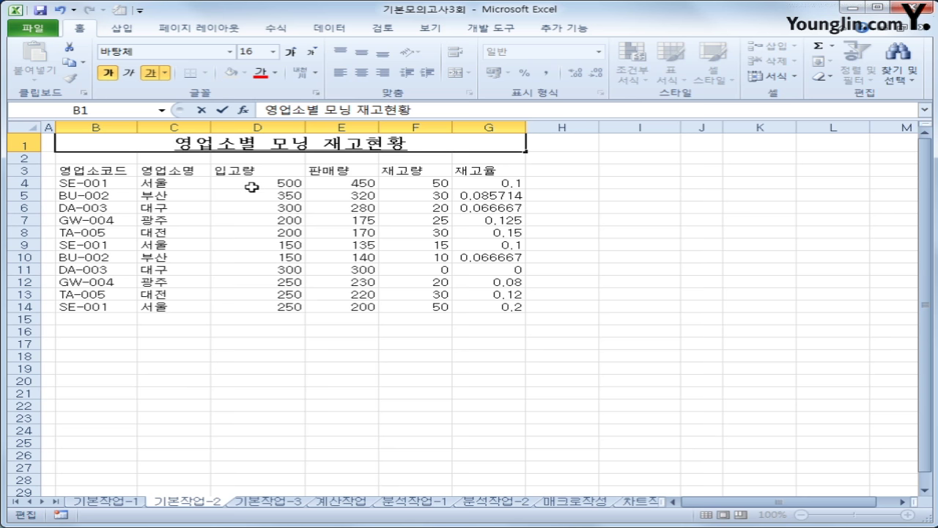
text(ㅁ)
key(Hangul_Hanja)
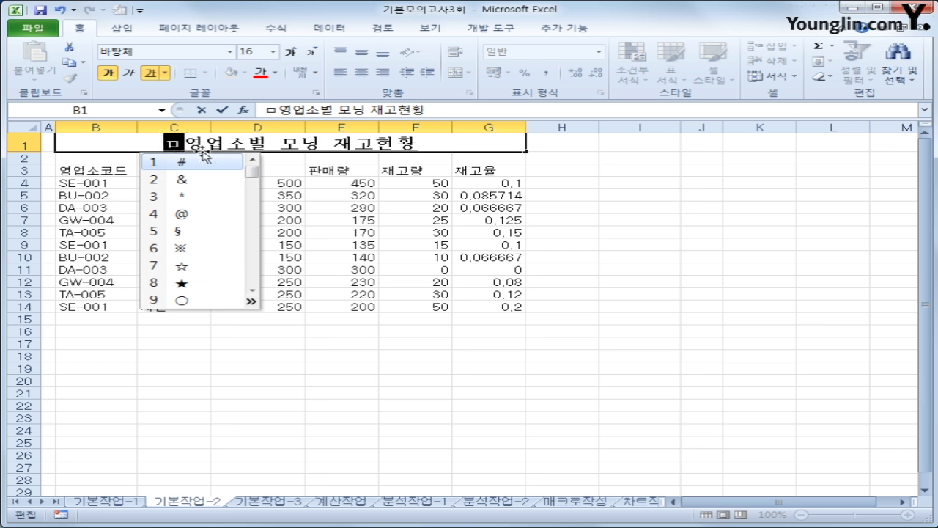
click(250, 302)
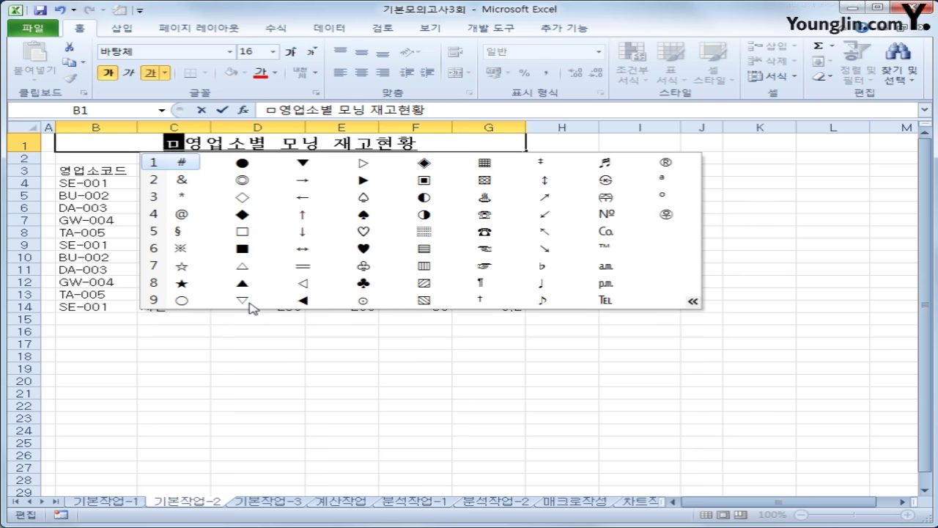
click(424, 164)
click(424, 163)
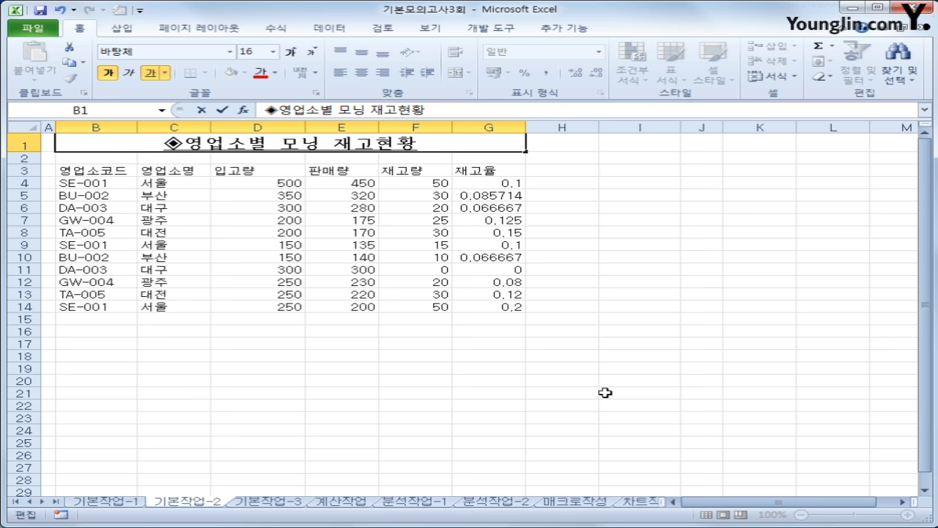
Step: Add the special character ◈ at the end of the title in B1 and commit the entry
text(ㅁ)
key(Hangul_Hanja)
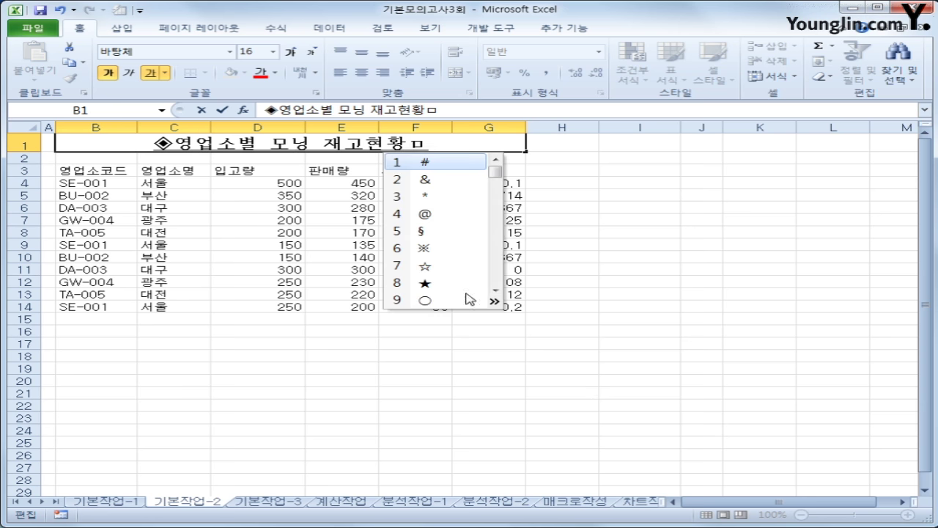
click(494, 301)
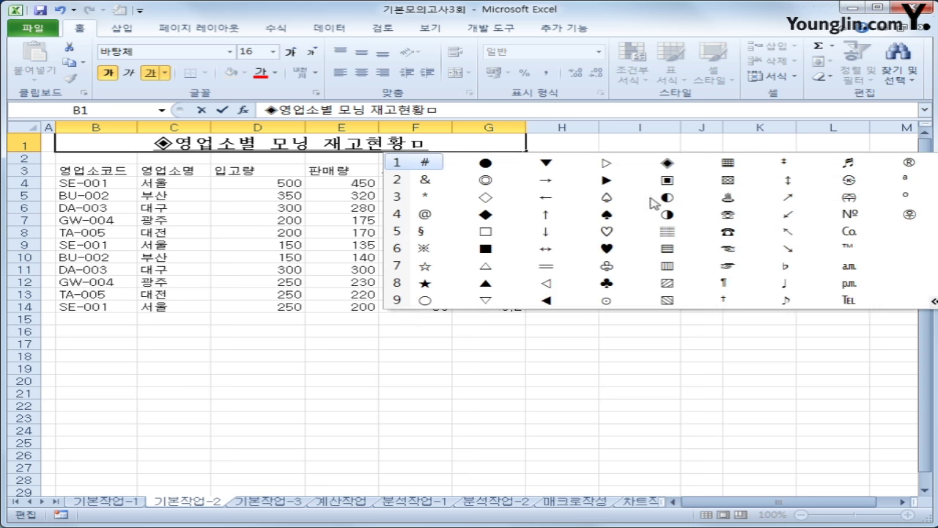
click(669, 164)
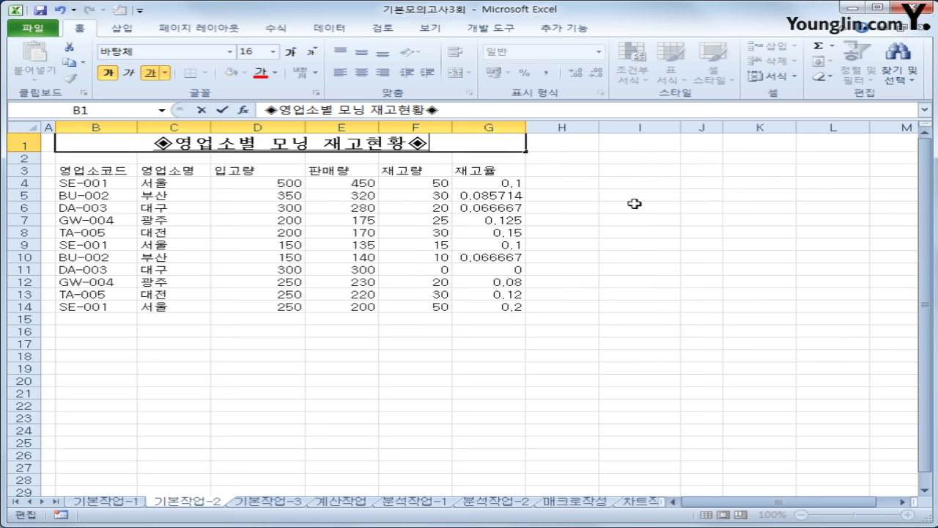
click(654, 338)
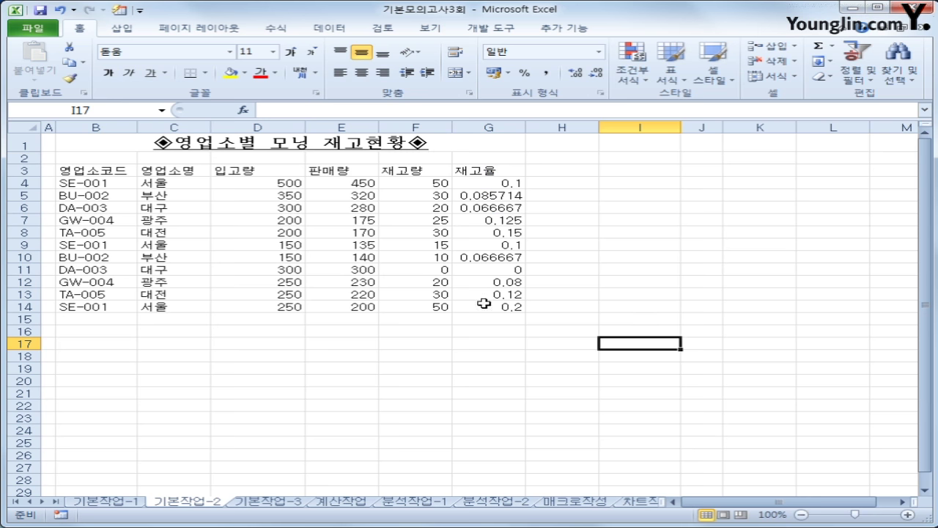
Step: Convert the heading 재고량 in cell F3 to the Hanja 在庫量 and commit the entry
click(419, 173)
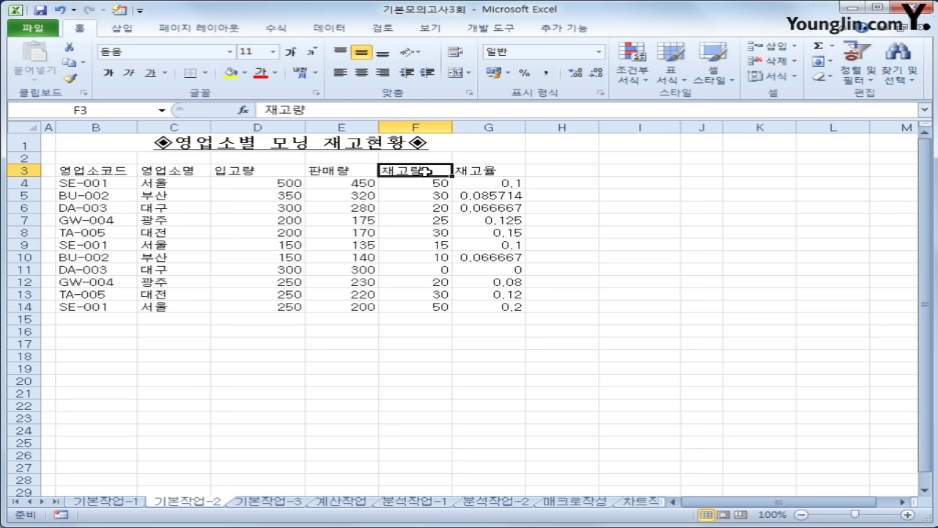
double_click(425, 171)
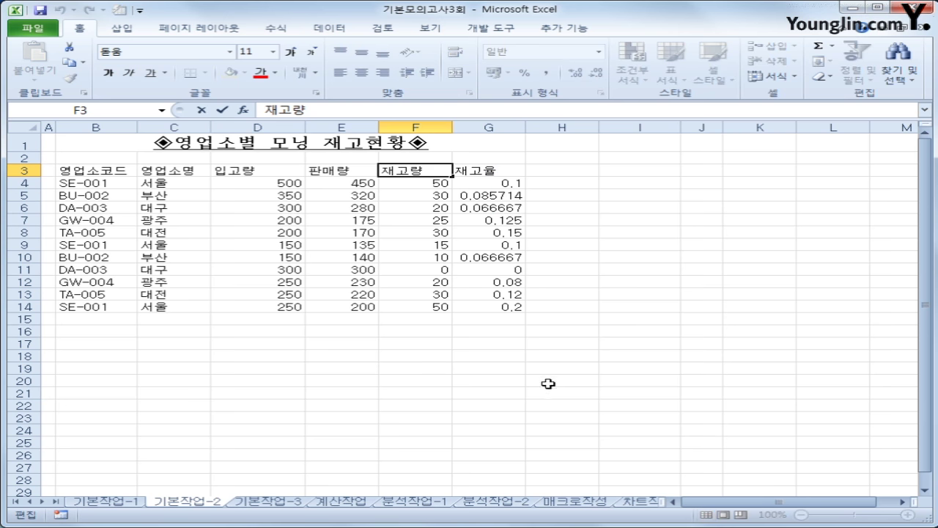
key(Hangul_Hanja)
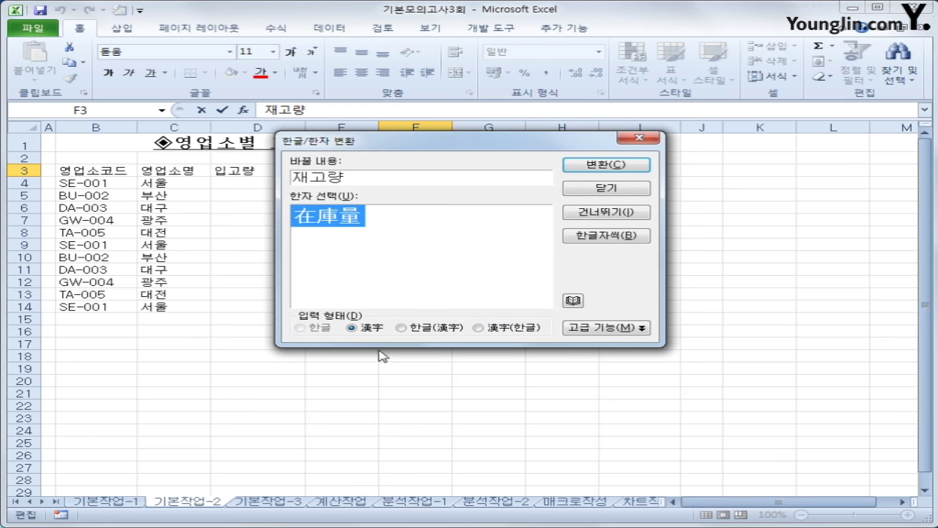
click(606, 164)
click(676, 404)
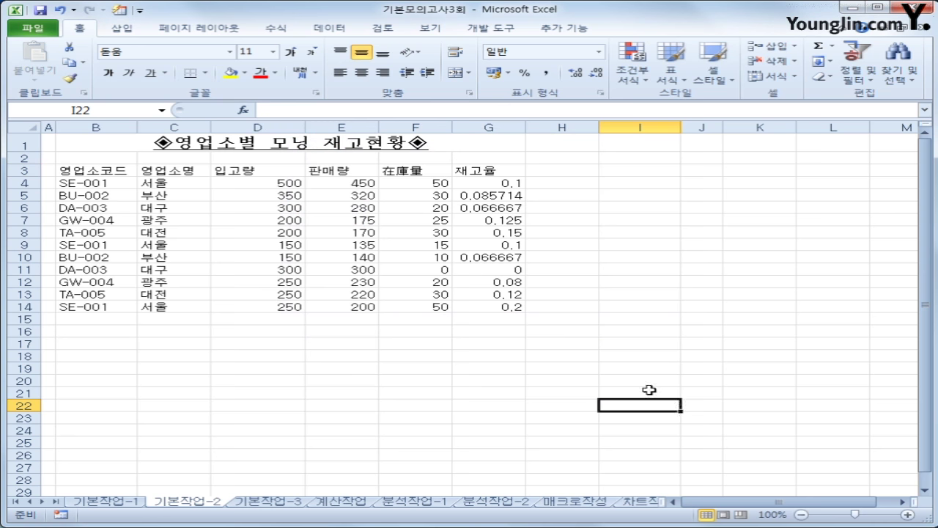
Step: Insert a comment on cell G11 and replace its default author text with 승격 대상
click(479, 258)
click(481, 270)
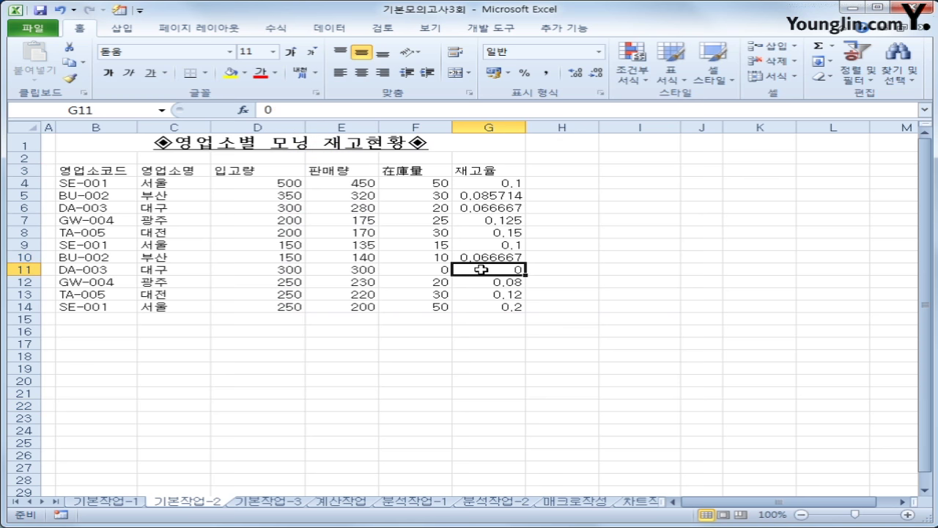
right_click(483, 270)
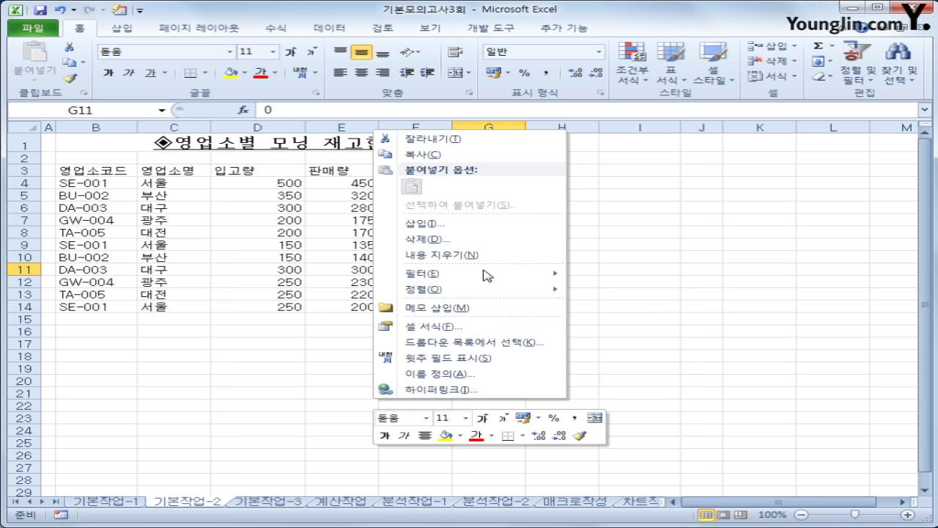
click(462, 309)
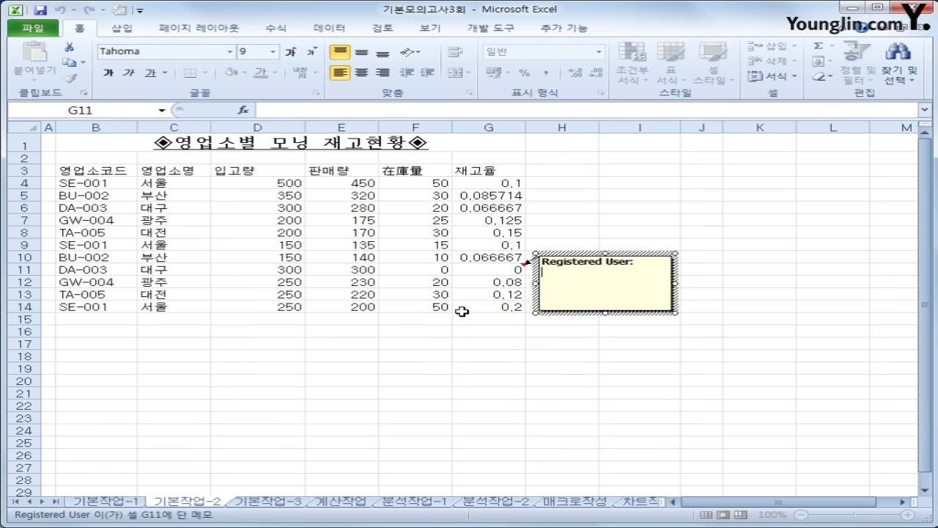
key(ctrl+a)
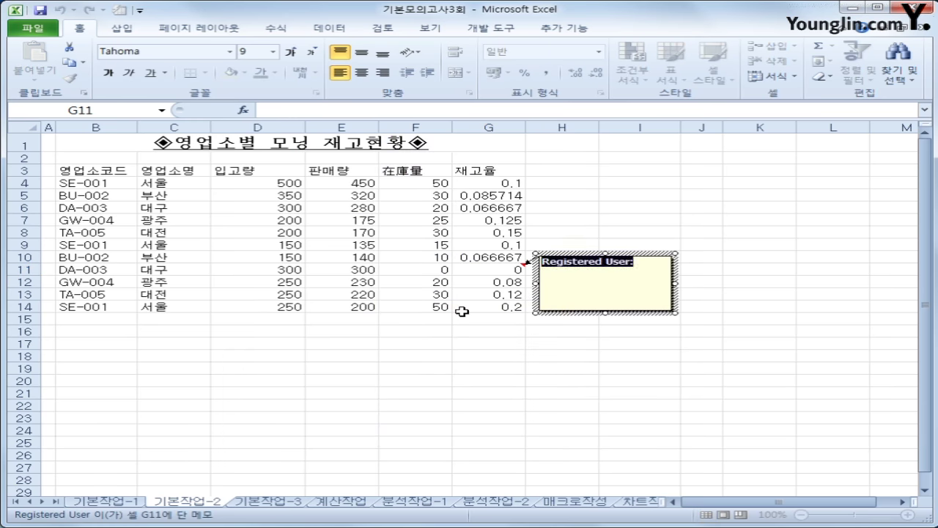
text(승격)
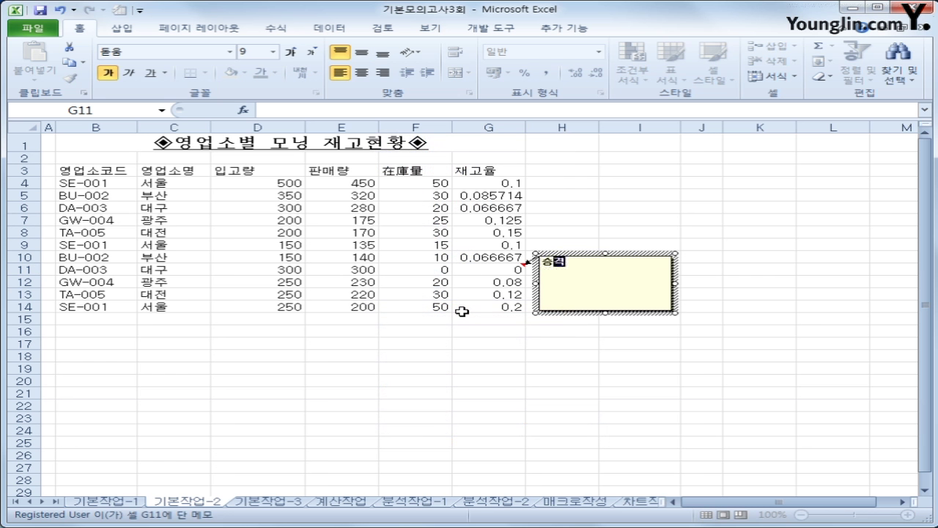
text( 대상)
Step: Set the comment on cell G11 to be always displayed
click(482, 271)
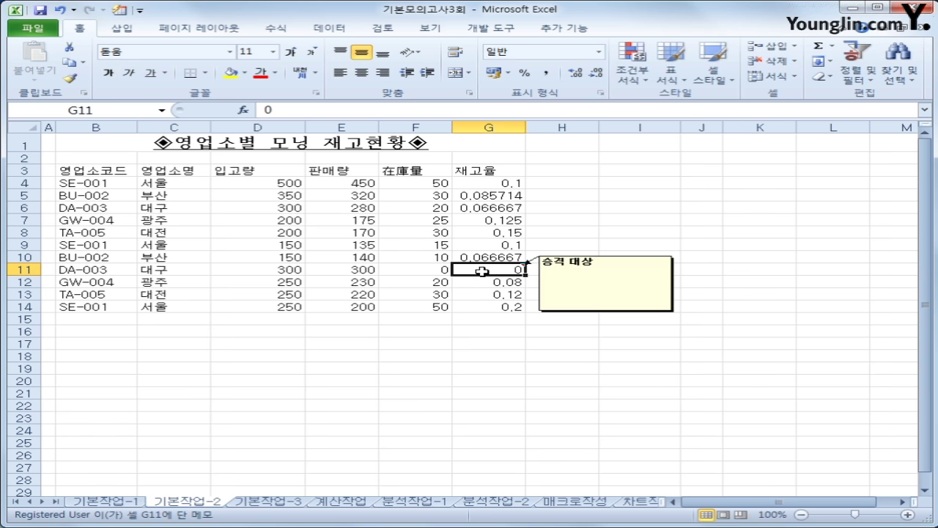
right_click(482, 271)
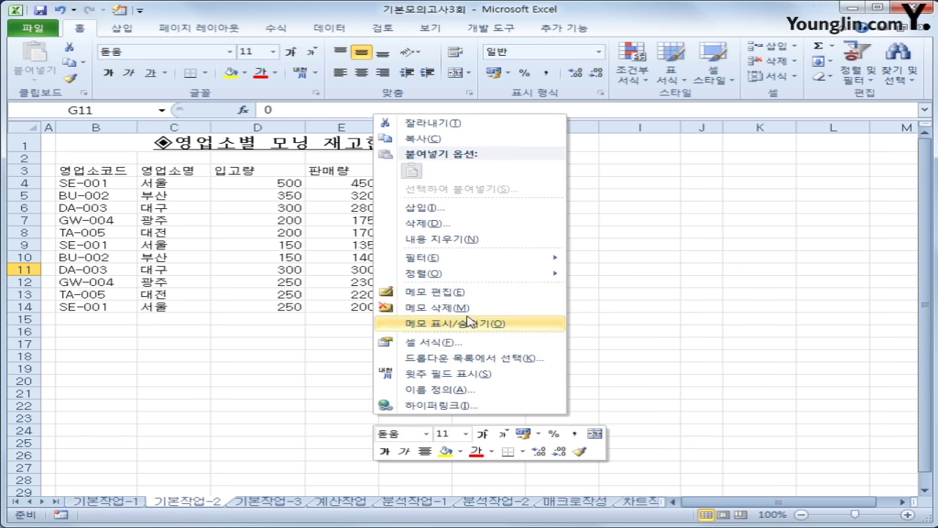
click(469, 323)
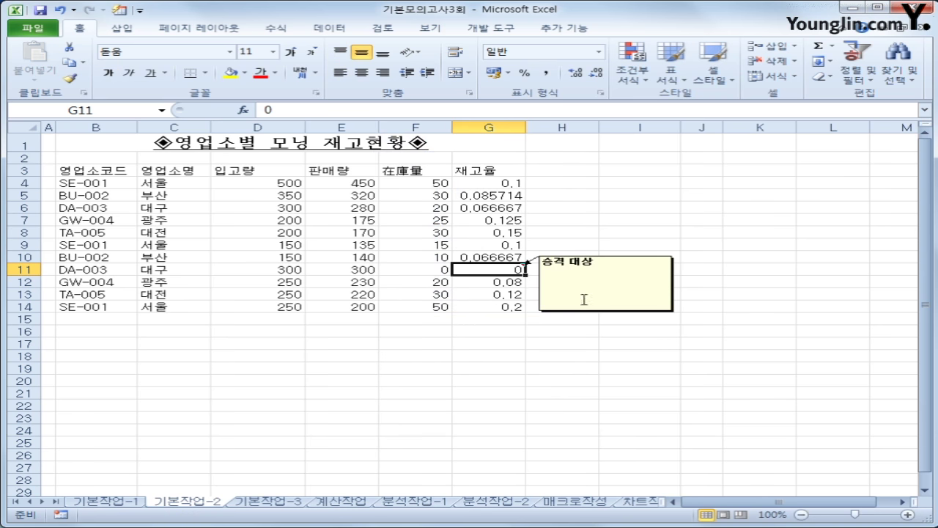
Step: Turn on automatic size (자동 크기) in the alignment format of the G11 comment and apply it
click(591, 254)
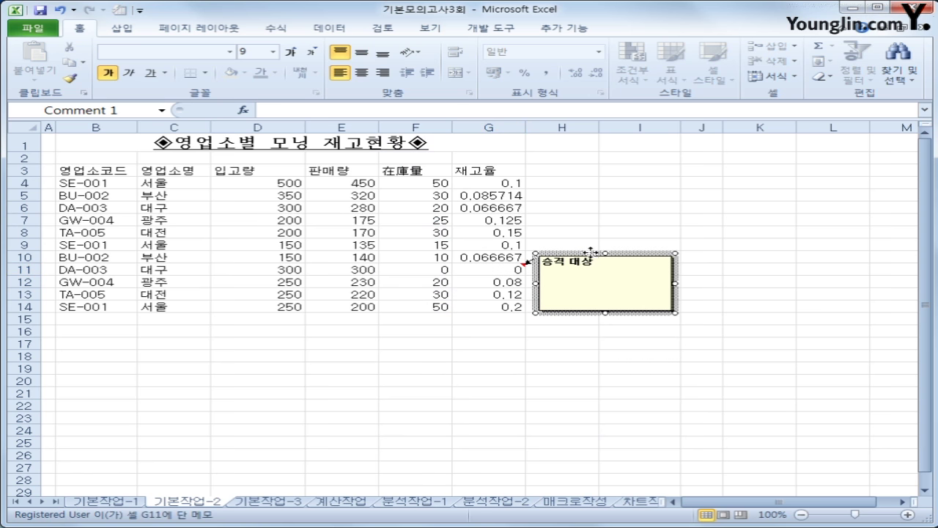
right_click(568, 253)
click(645, 414)
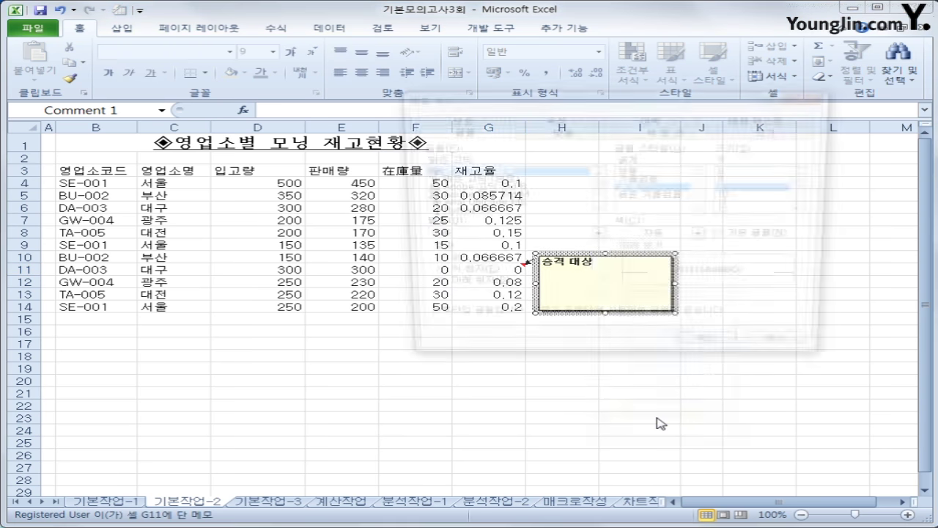
click(554, 137)
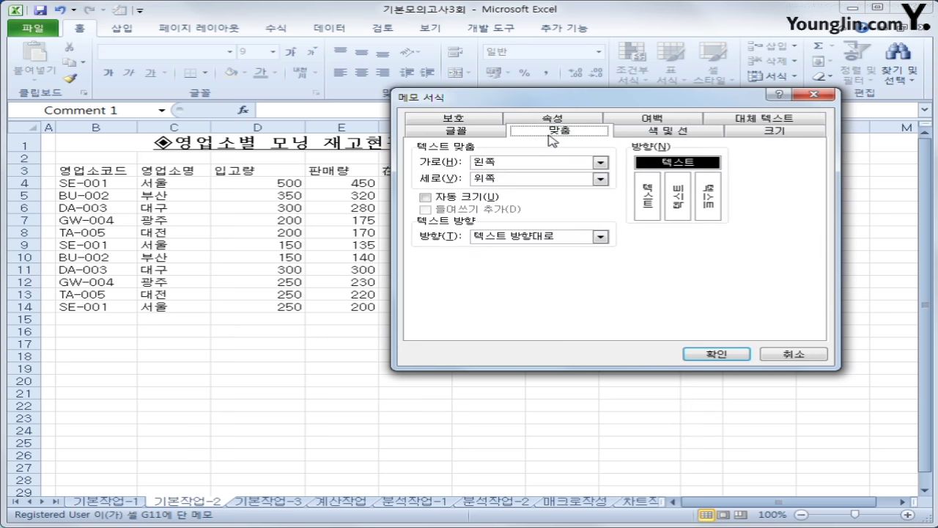
click(449, 203)
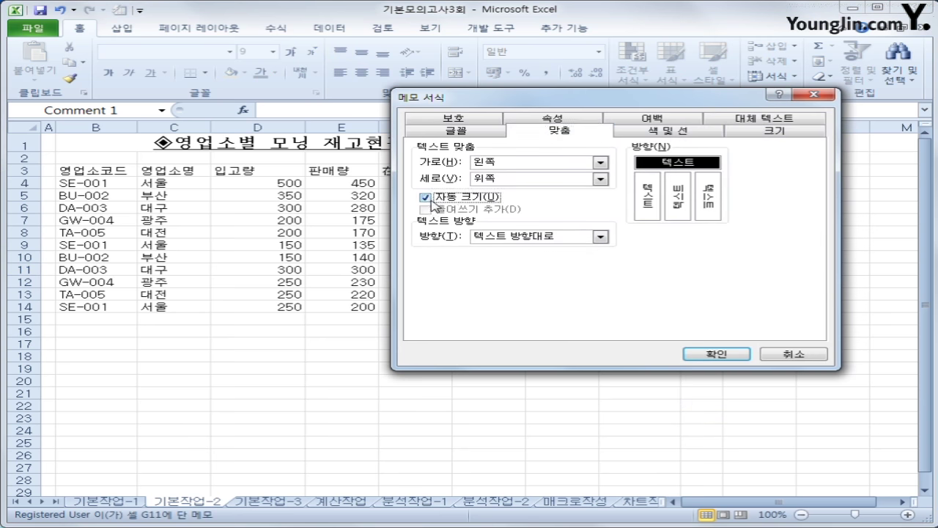
click(704, 355)
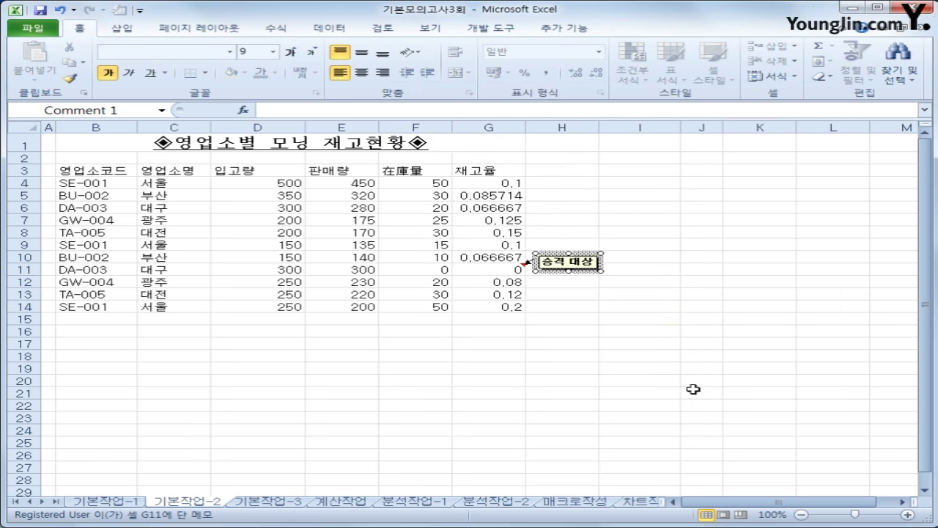
click(693, 391)
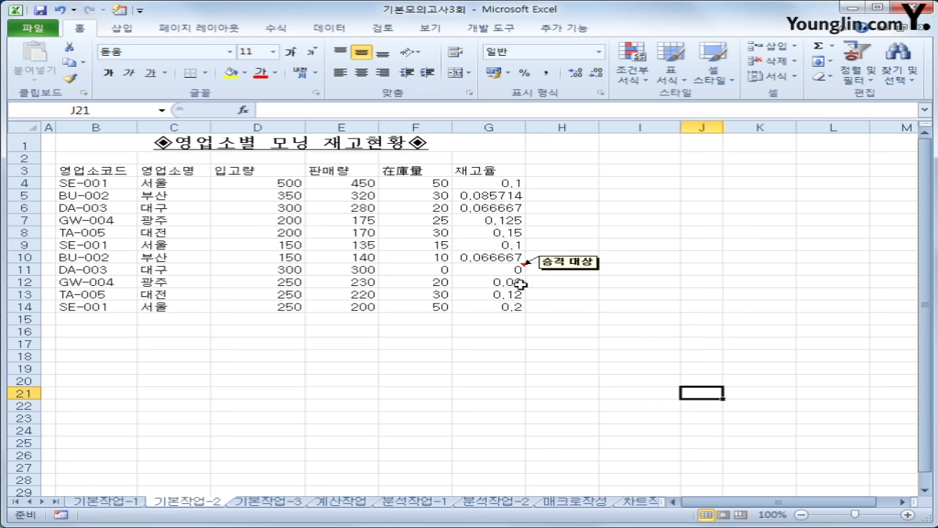
Step: Apply all borders (모든 테두리) to the table range B3:G14
drag(106, 174, 486, 302)
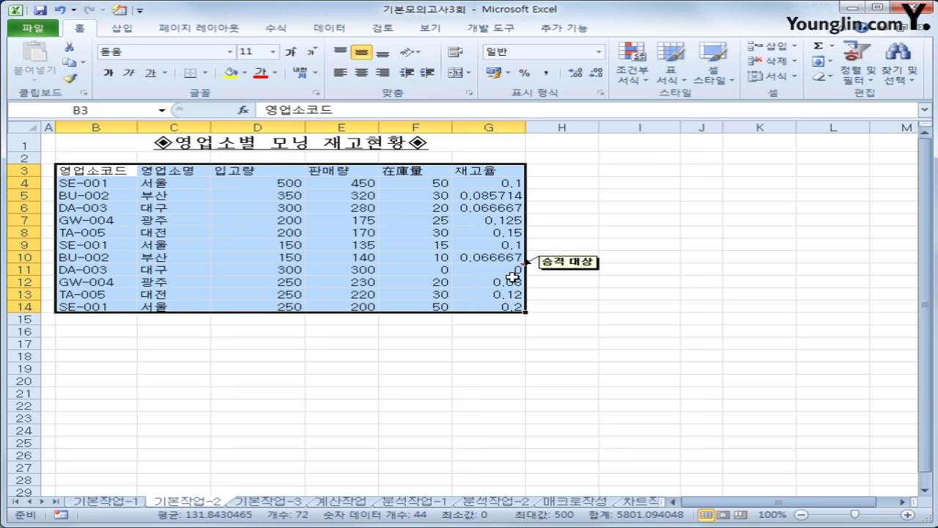
click(206, 73)
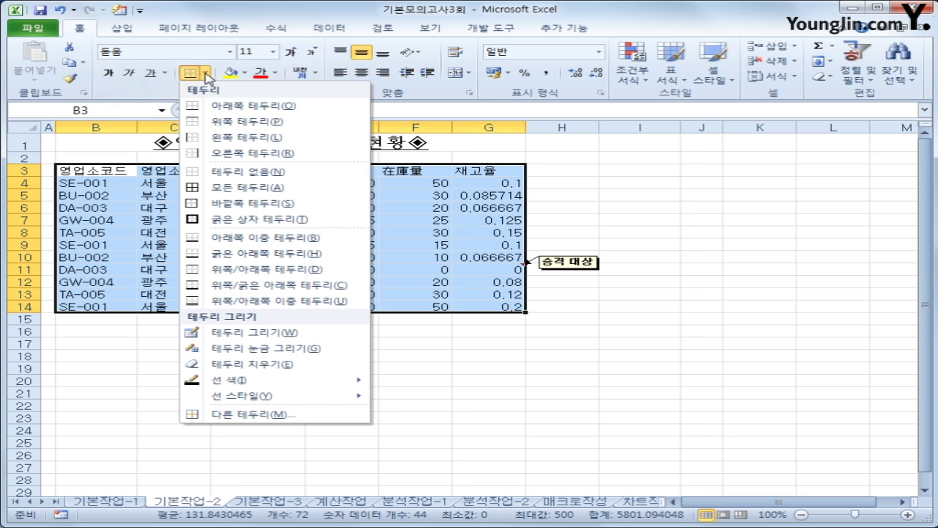
click(238, 192)
click(499, 306)
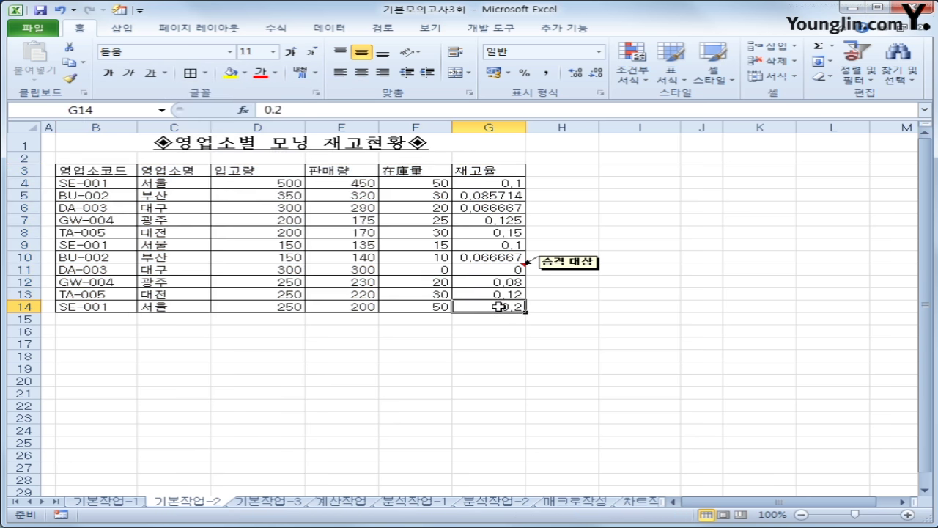
Step: Add a thick box border (굵은 상자 테두리) around the table range B3:G14
drag(100, 170, 467, 307)
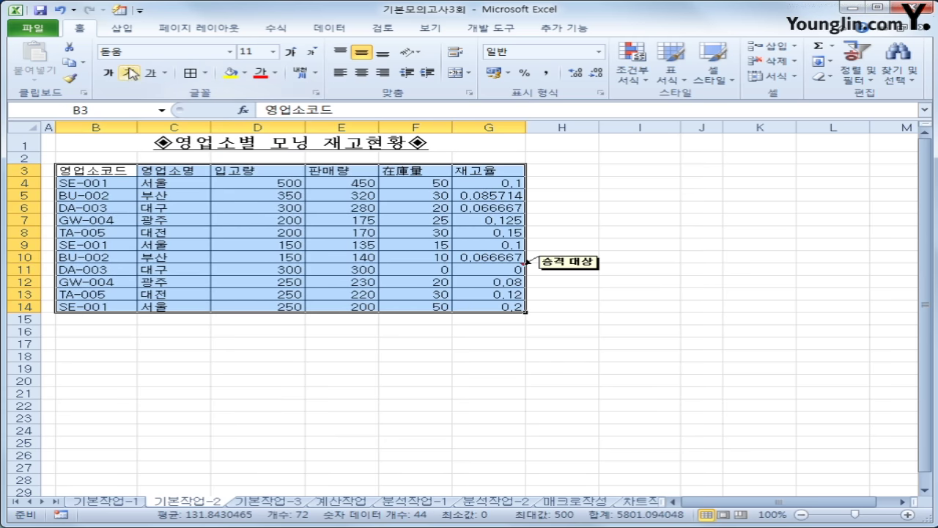
click(208, 73)
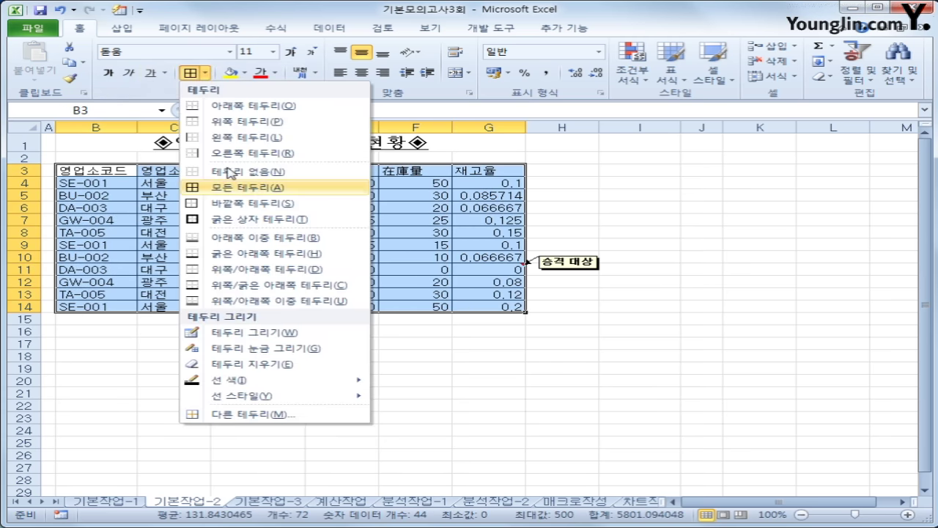
click(247, 218)
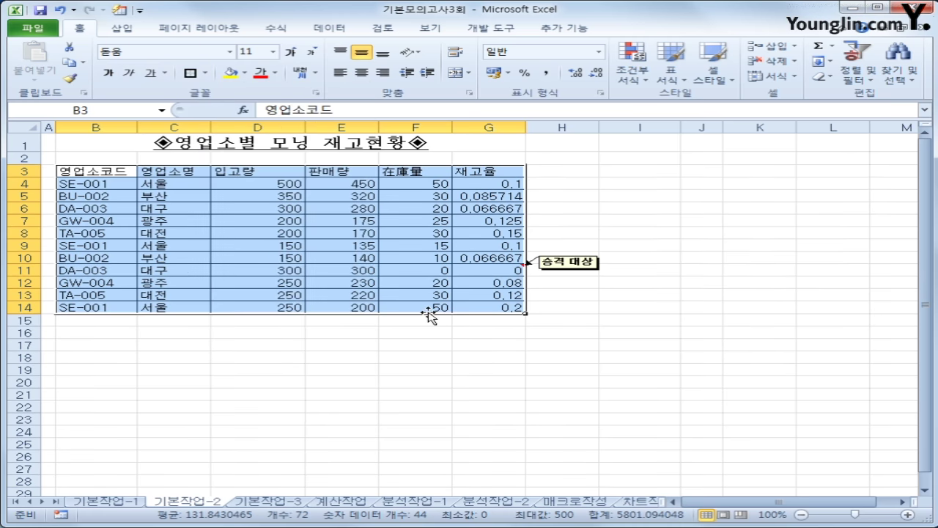
click(473, 309)
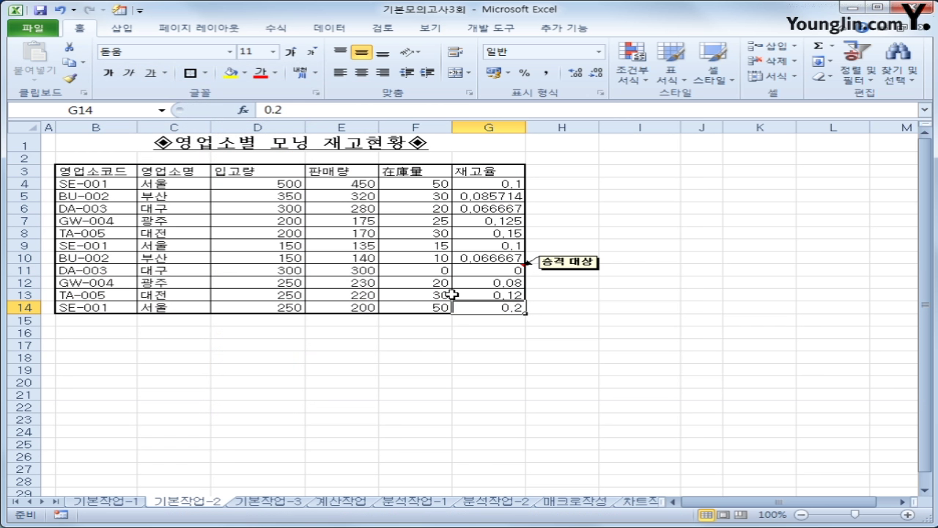
Step: On sheet 기본작업-3, start importing the text file 고객분류 from C:\2017컴활2급(2010버전)\모의고사 with cell A3 selected
click(292, 502)
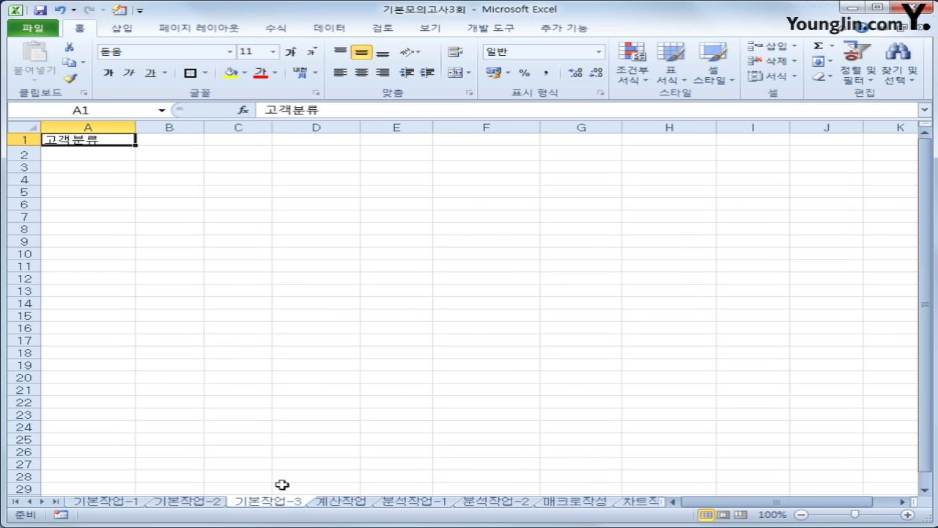
click(101, 168)
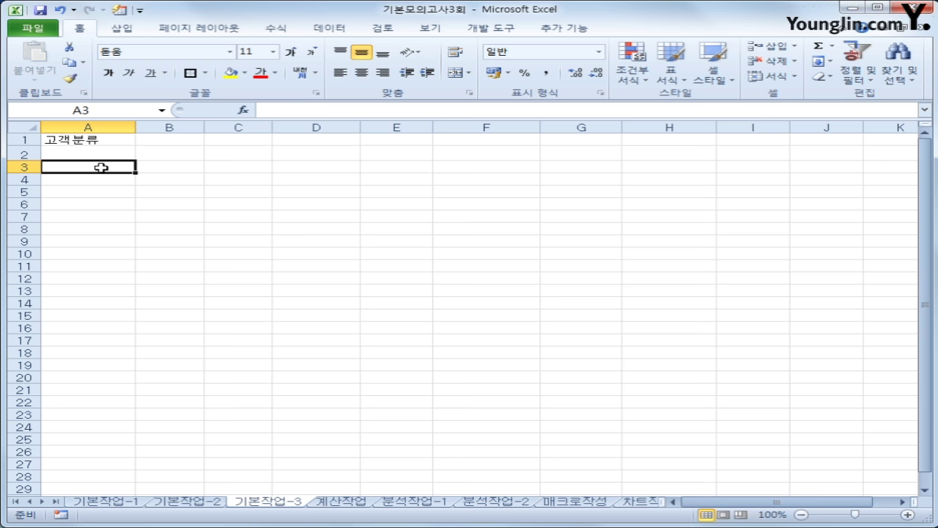
click(321, 29)
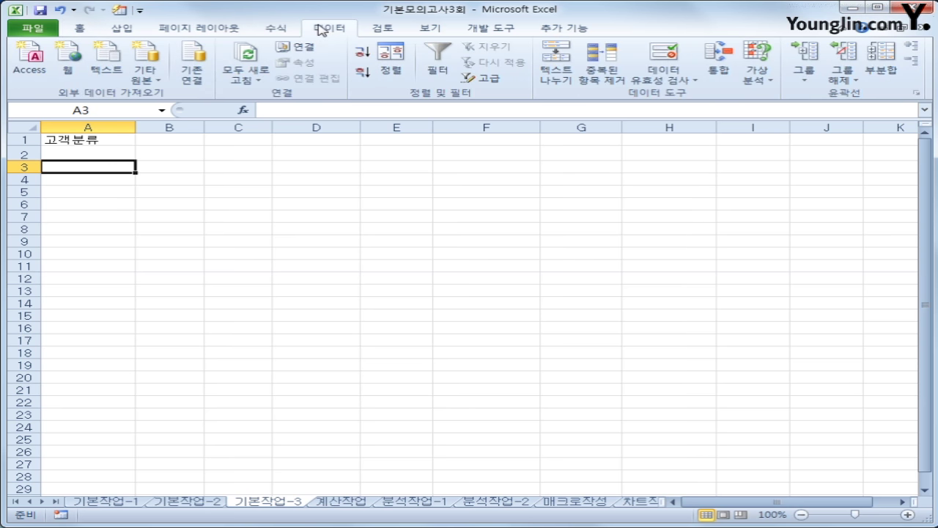
click(106, 67)
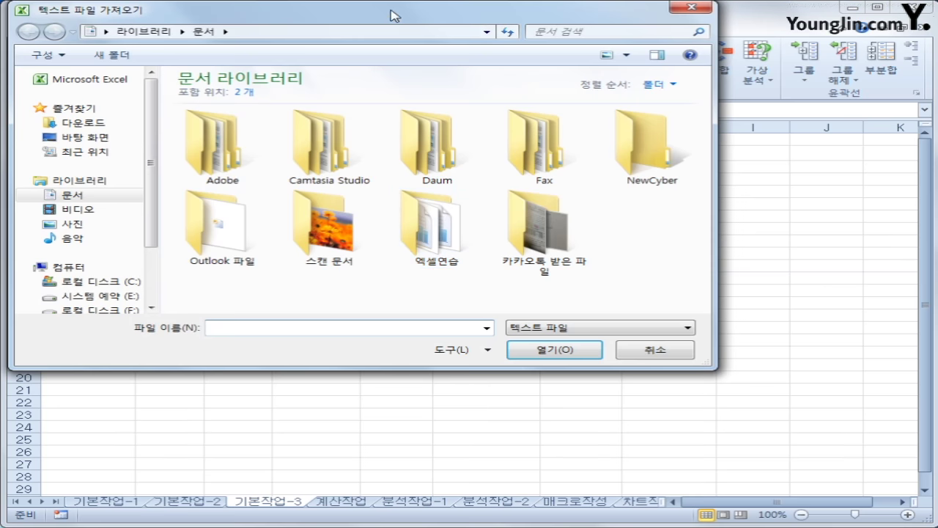
drag(394, 15, 435, 16)
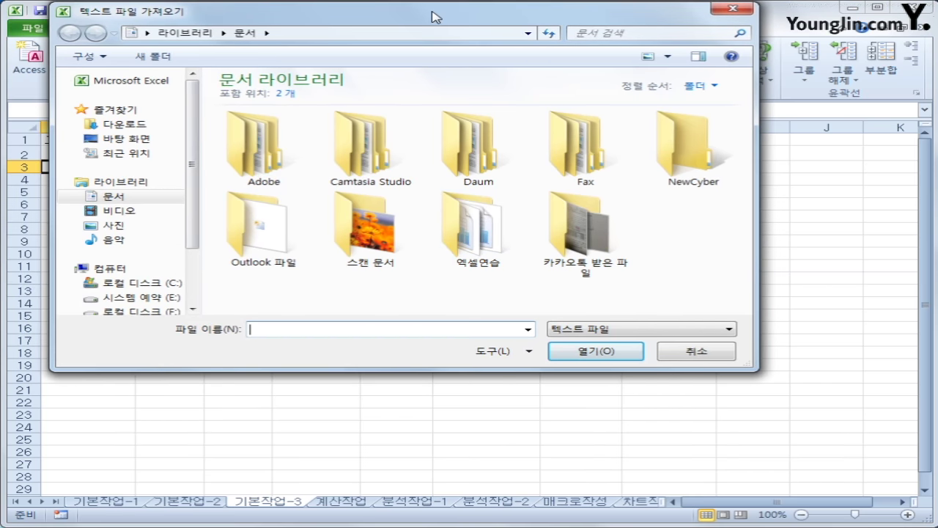
click(150, 286)
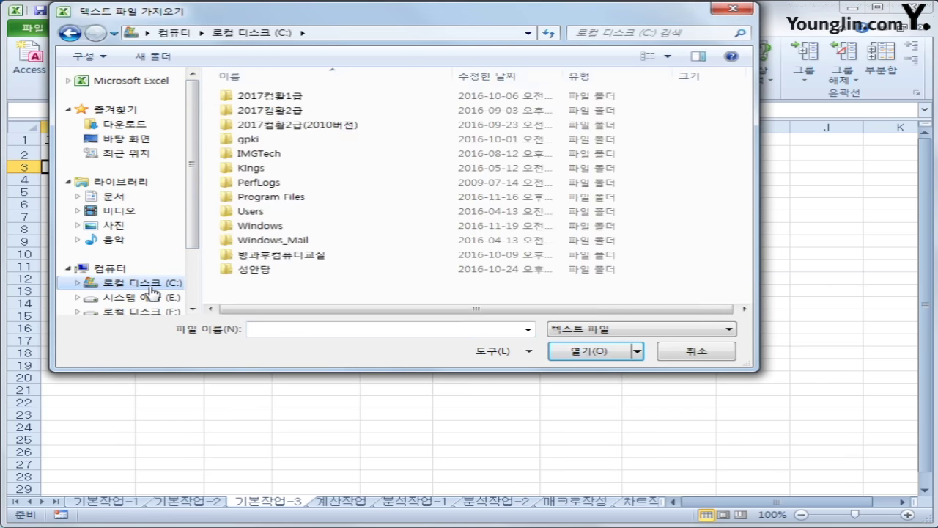
double_click(286, 127)
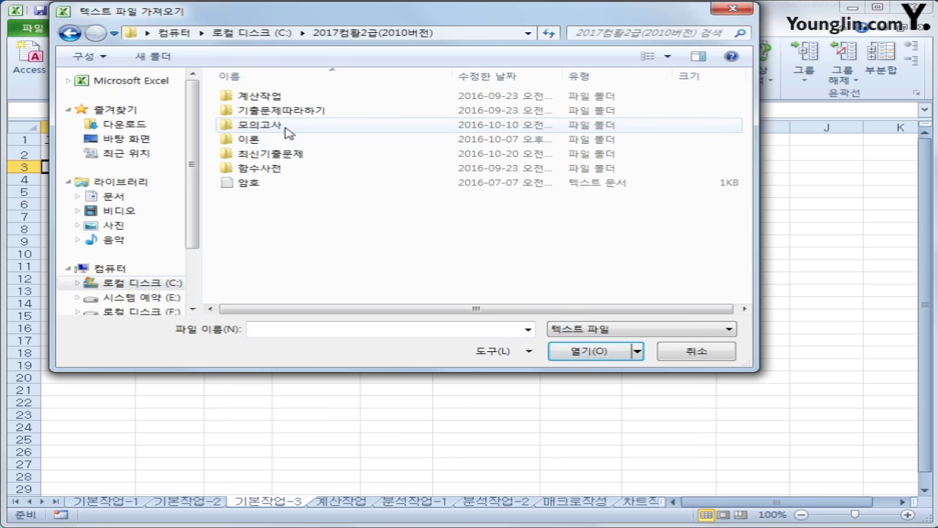
double_click(300, 127)
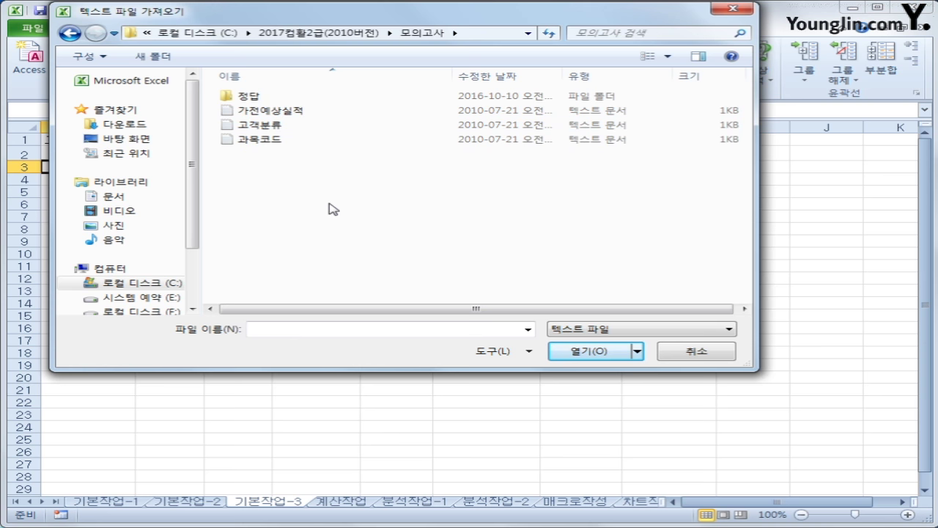
click(292, 128)
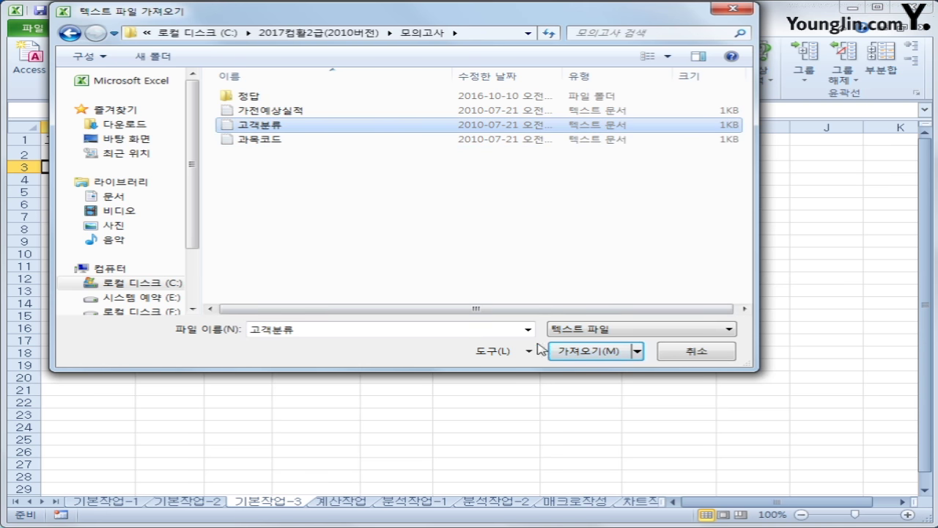
click(573, 356)
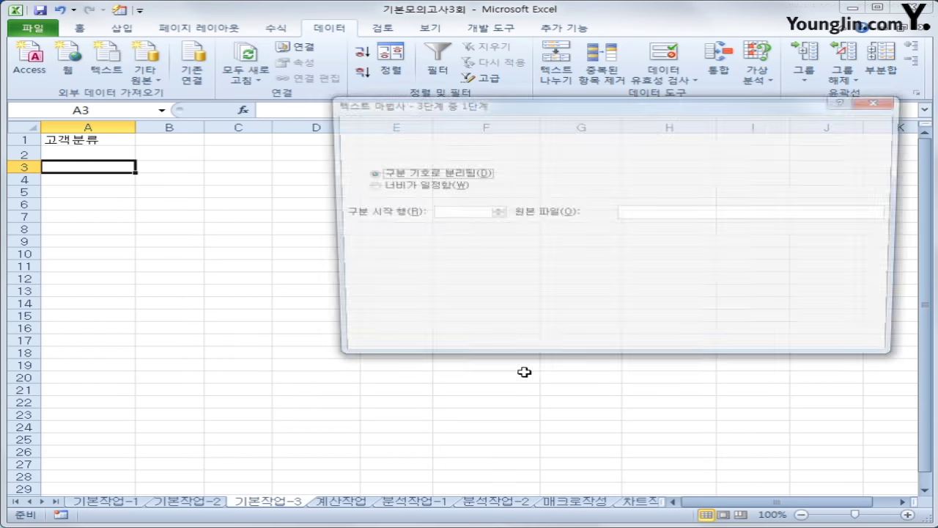
Step: Complete the tab-delimited import of 고객분류 into the existing worksheet at A3, skipping the 담당구역 column
drag(483, 109, 377, 134)
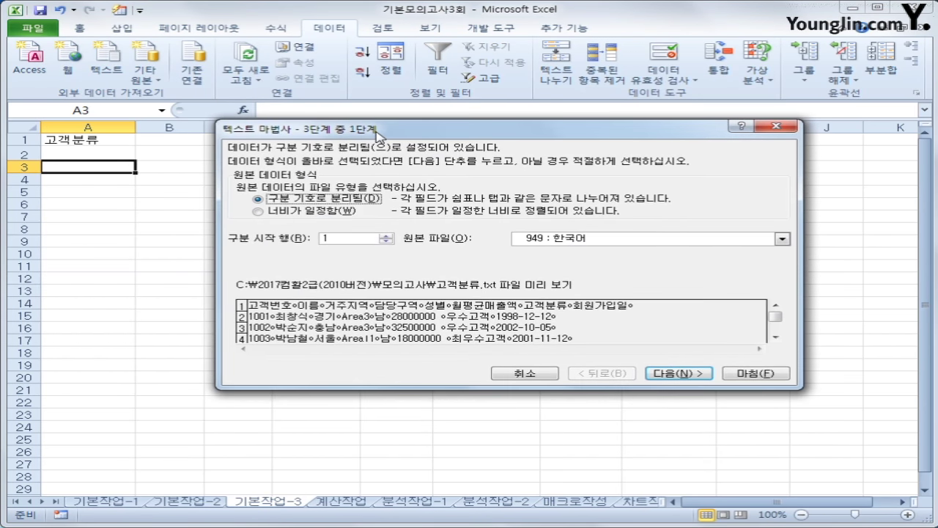
click(658, 375)
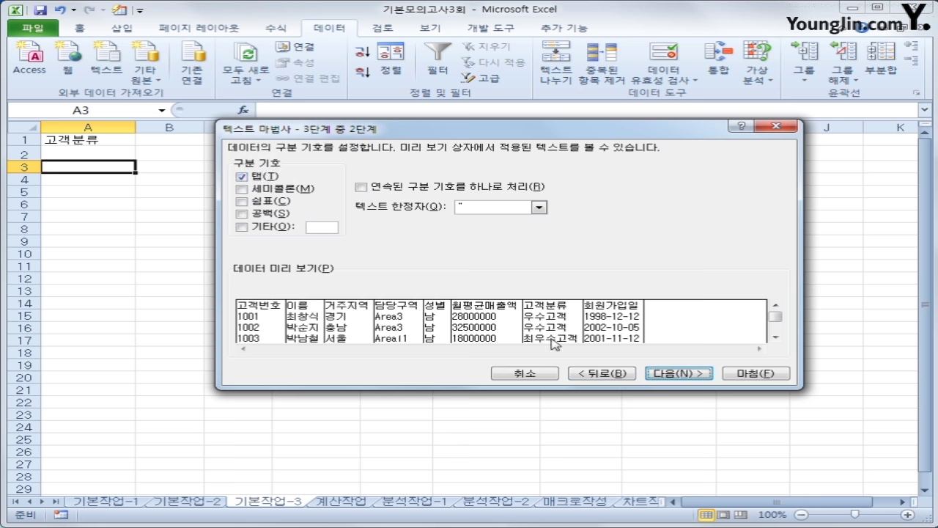
click(664, 381)
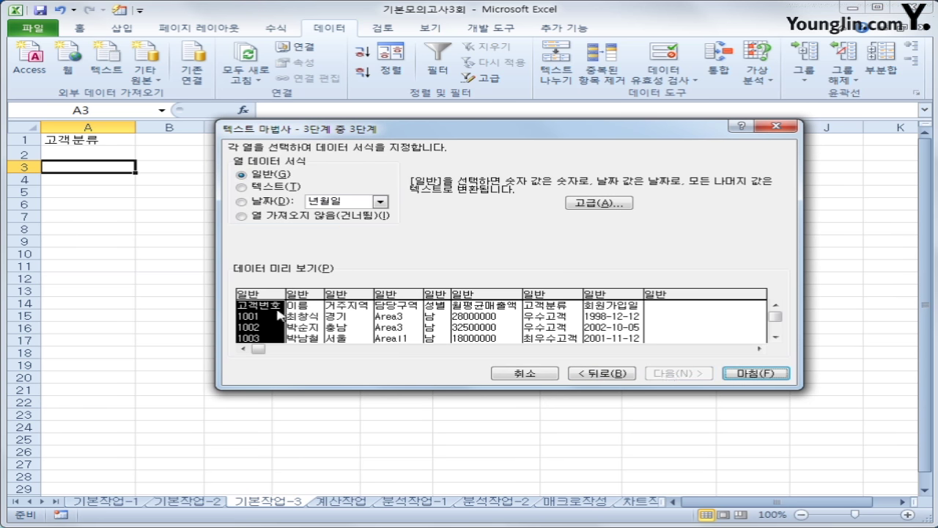
click(396, 302)
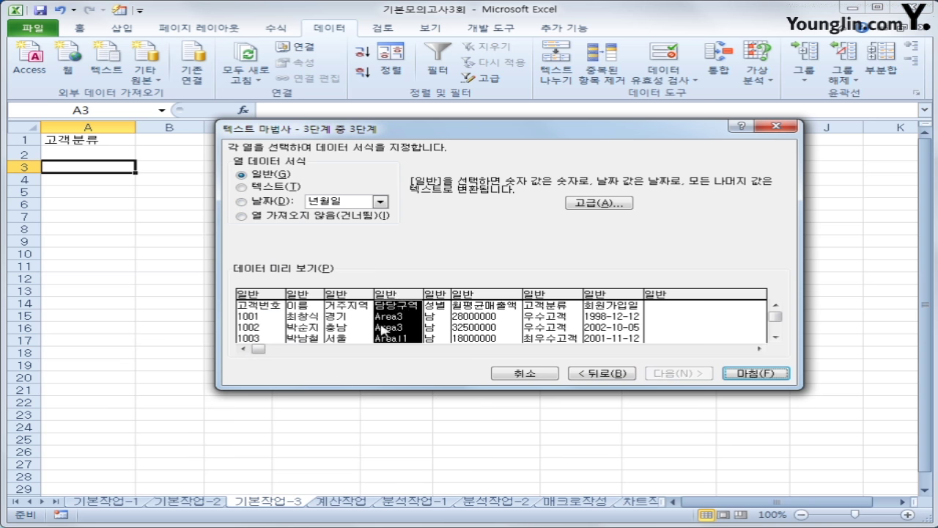
click(316, 217)
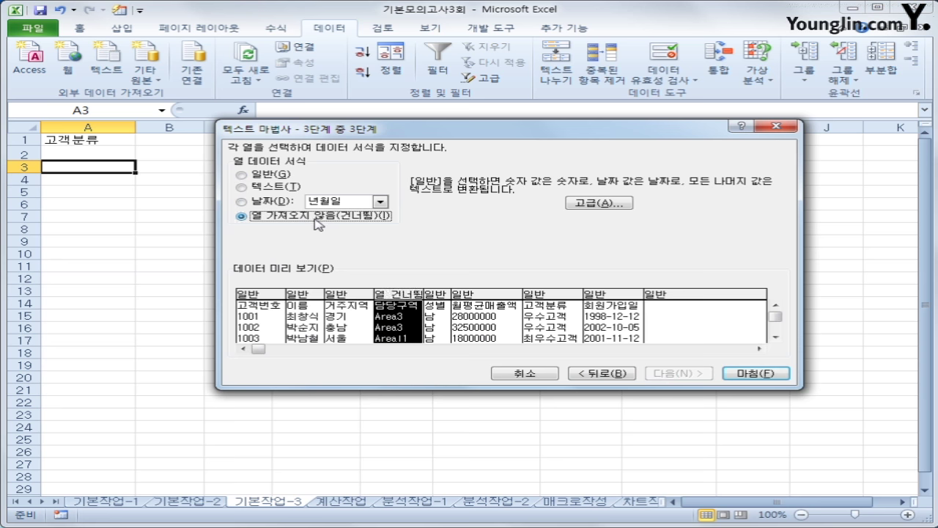
click(749, 374)
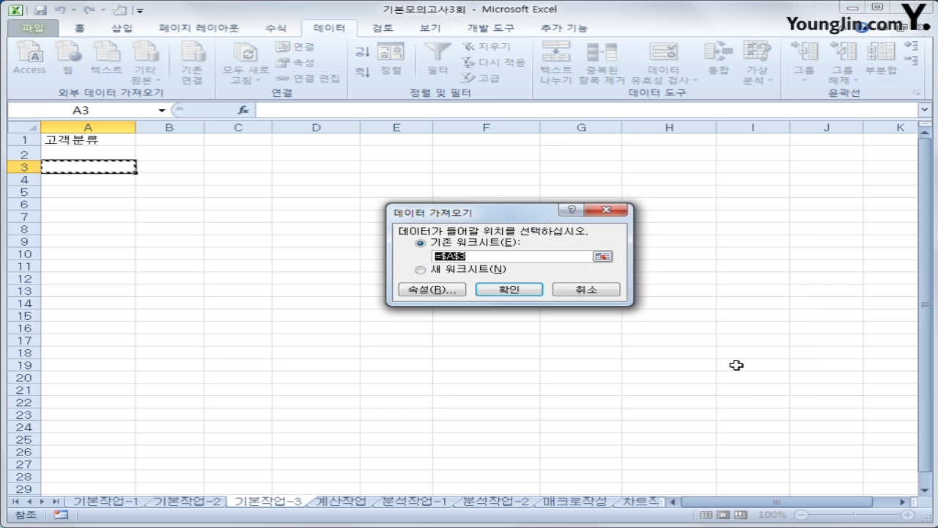
click(516, 290)
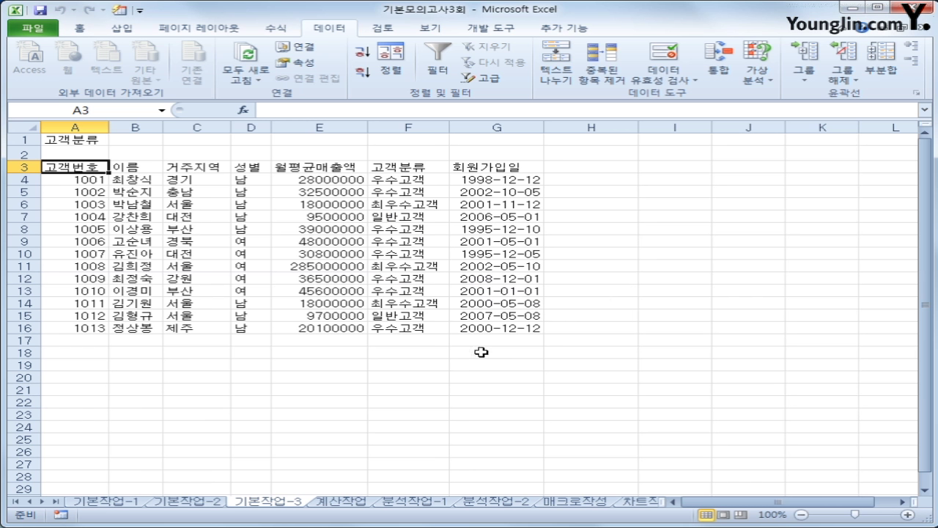
Step: On sheet 계산작업, enter =RANK(B3,$B$3:$B$11) in cell C3 of 표1
click(353, 503)
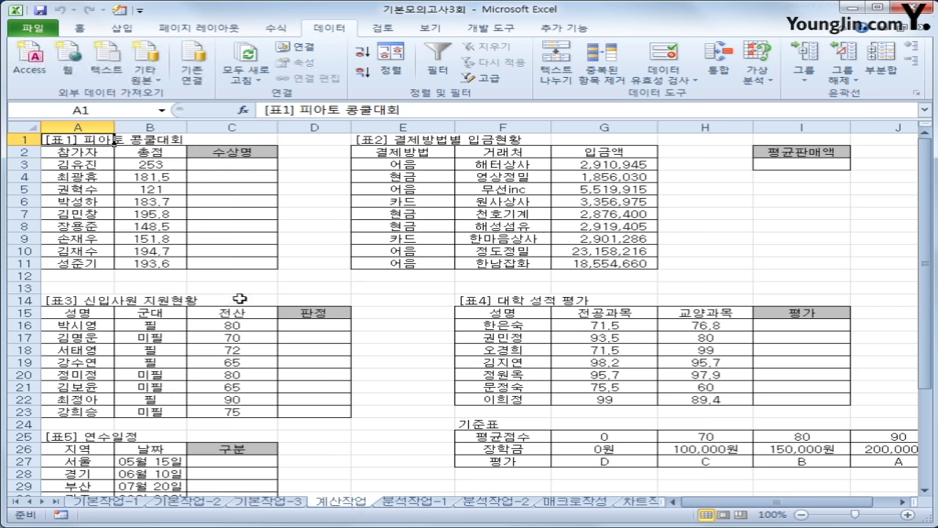
click(232, 169)
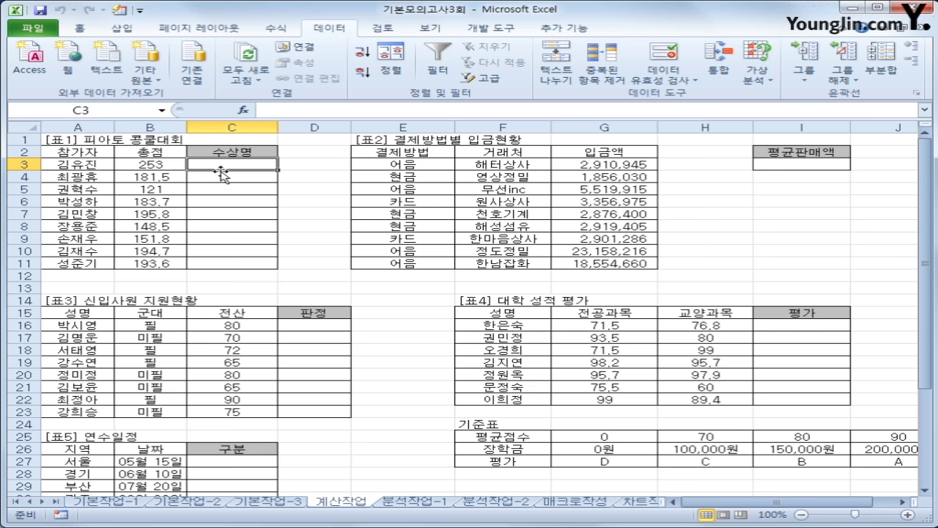
text(=ra)
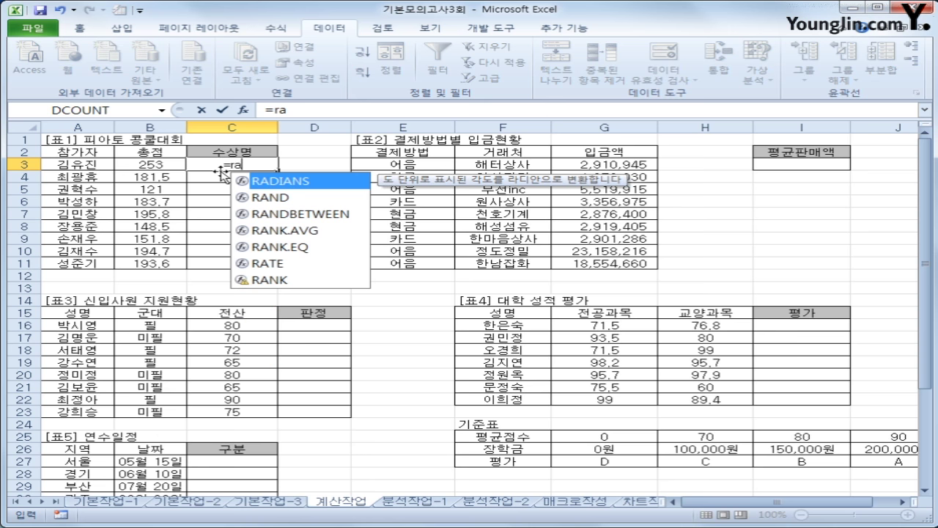
text(nk()
key(Left)
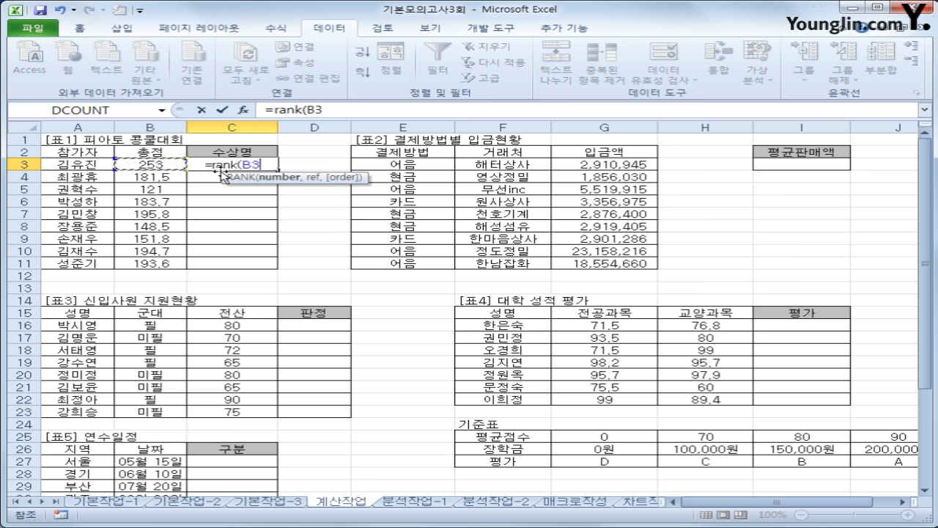
text(,)
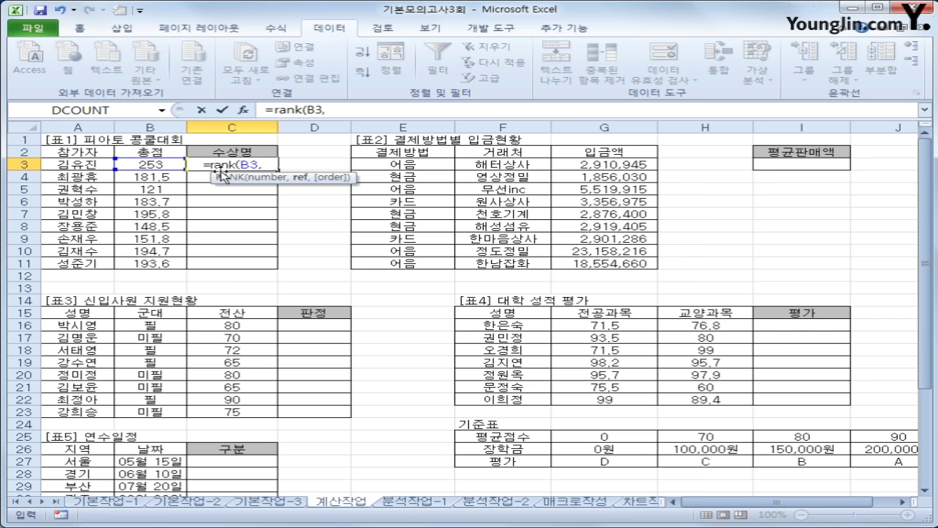
drag(150, 165, 152, 264)
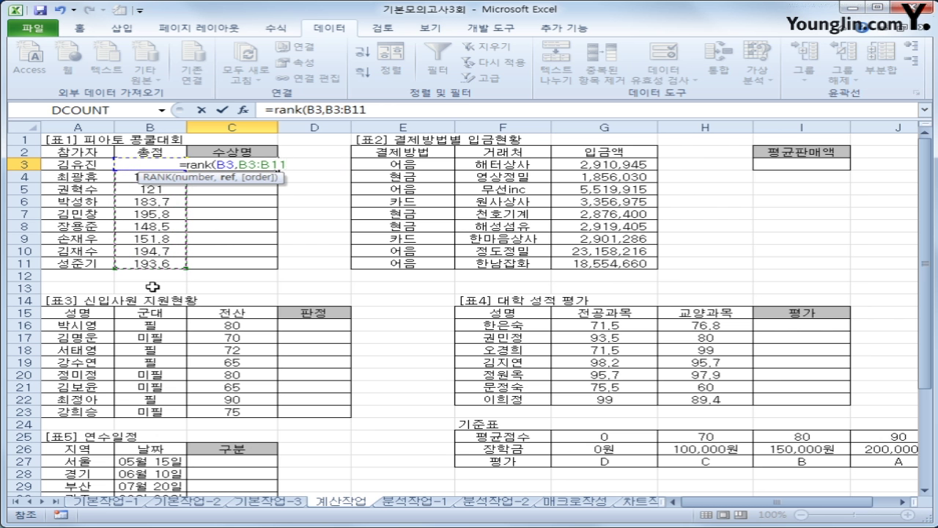
key(F4)
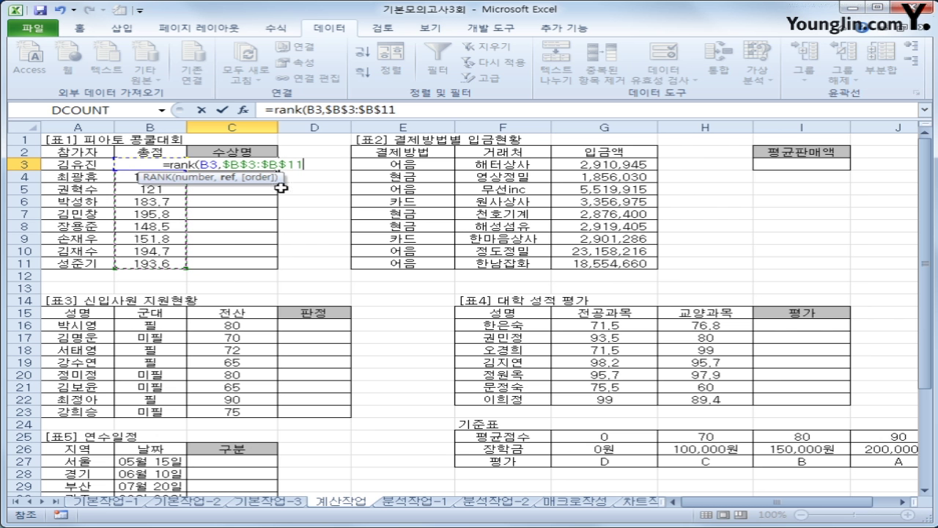
text())
key(Return)
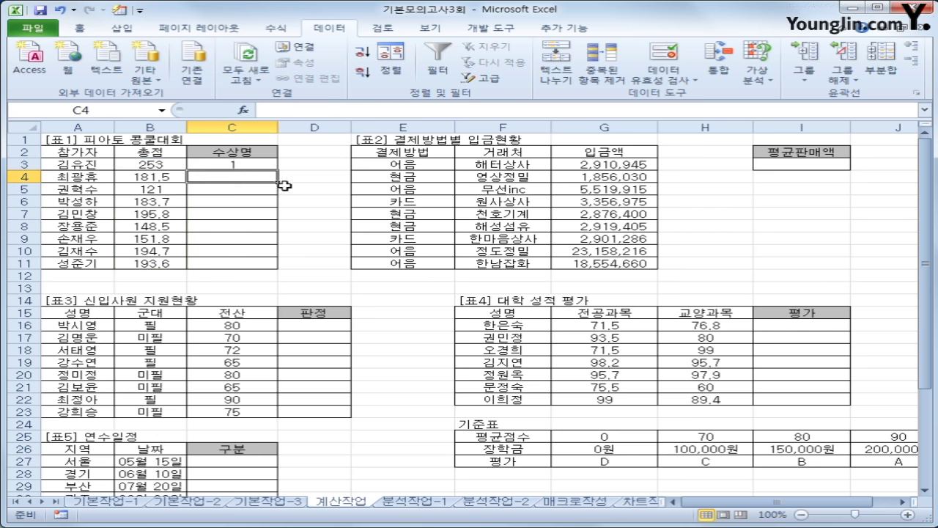
Step: Fill the RANK formula from C3 down to C11 and check the copied formula in C5
click(248, 167)
drag(277, 171, 263, 270)
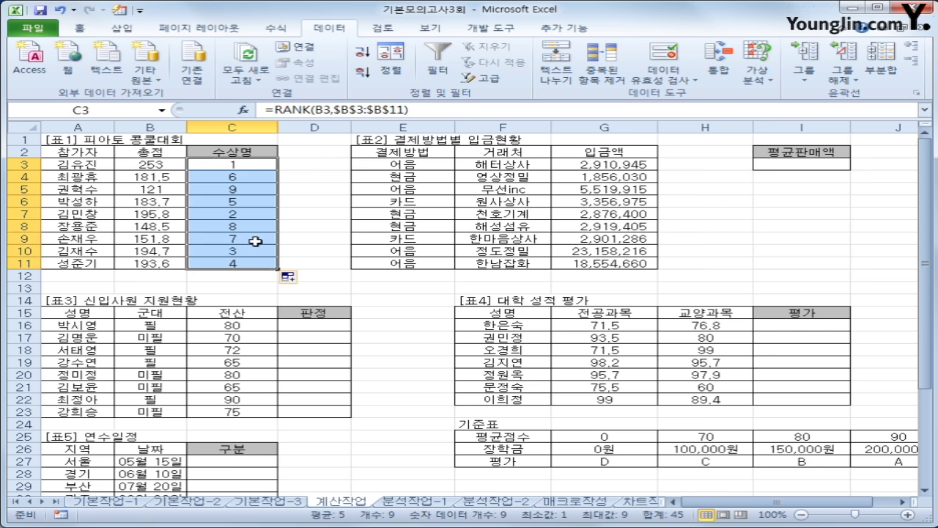
click(244, 185)
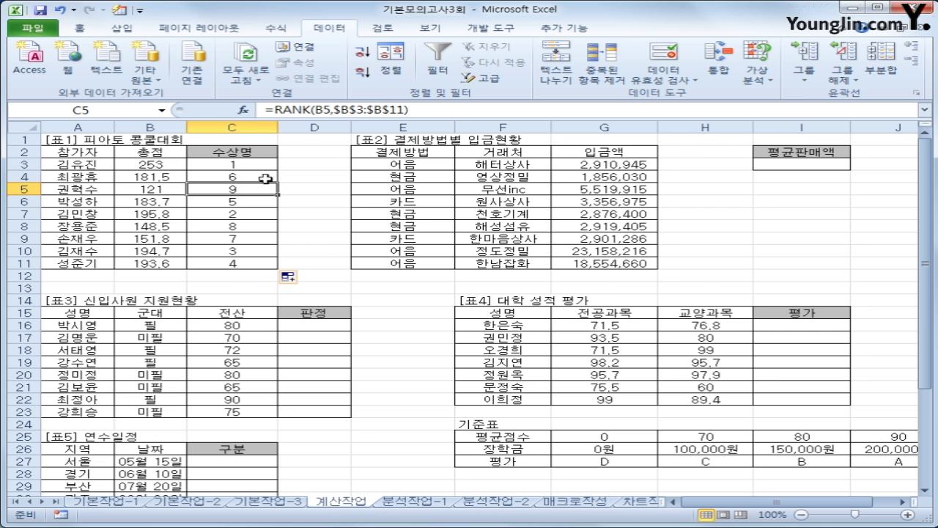
Step: Wrap the RANK formula in C3 in an IF that tests for =1 and returns "대상", leaving the false argument open
click(231, 170)
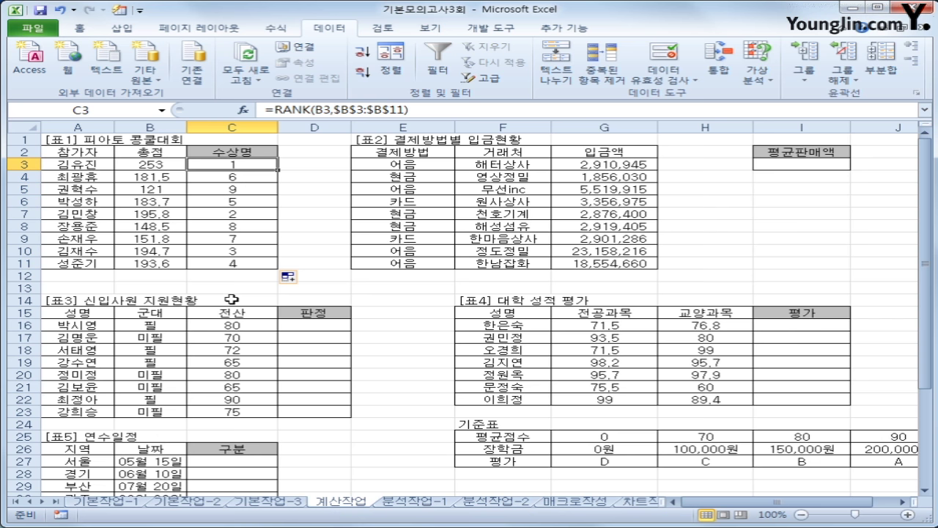
click(278, 109)
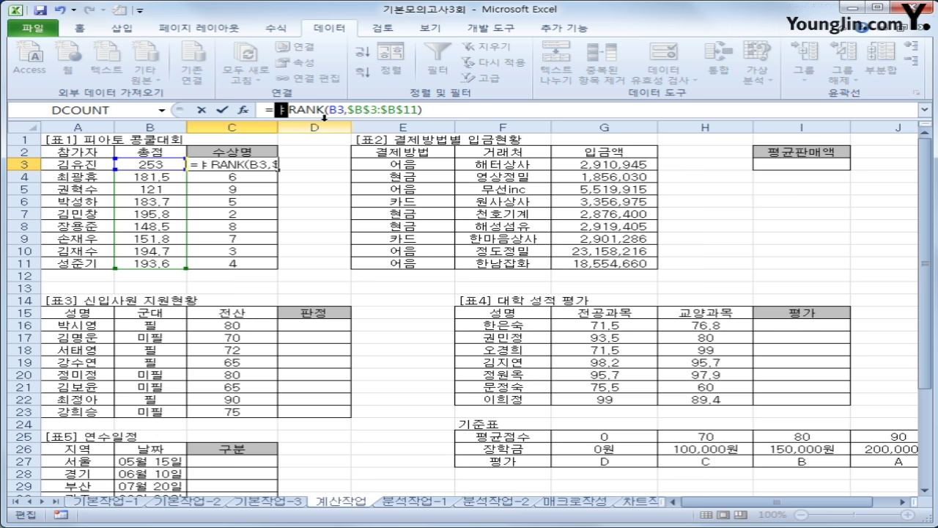
text(if()
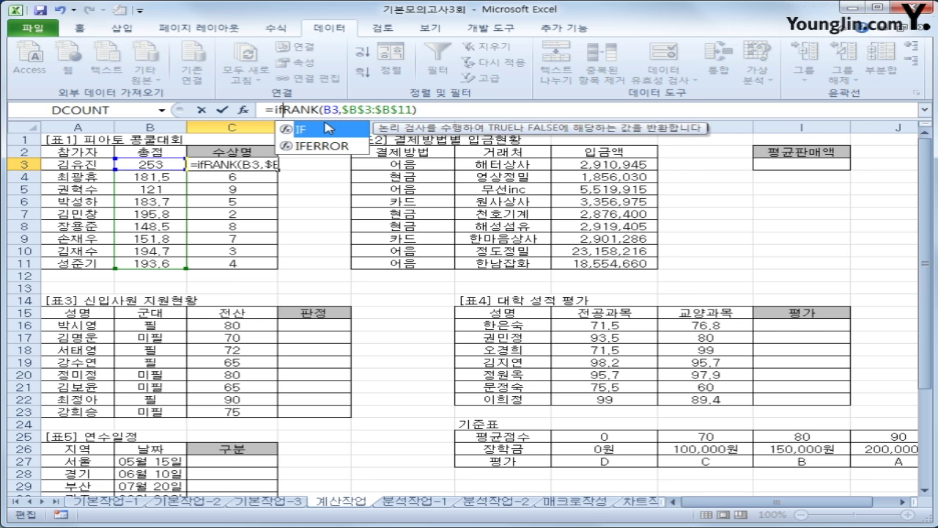
click(439, 113)
text(=1)
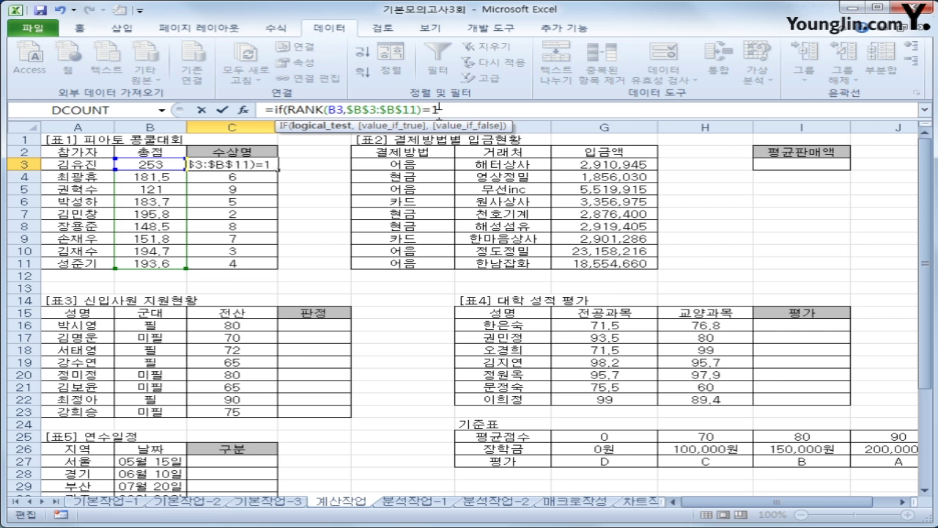
text(,")
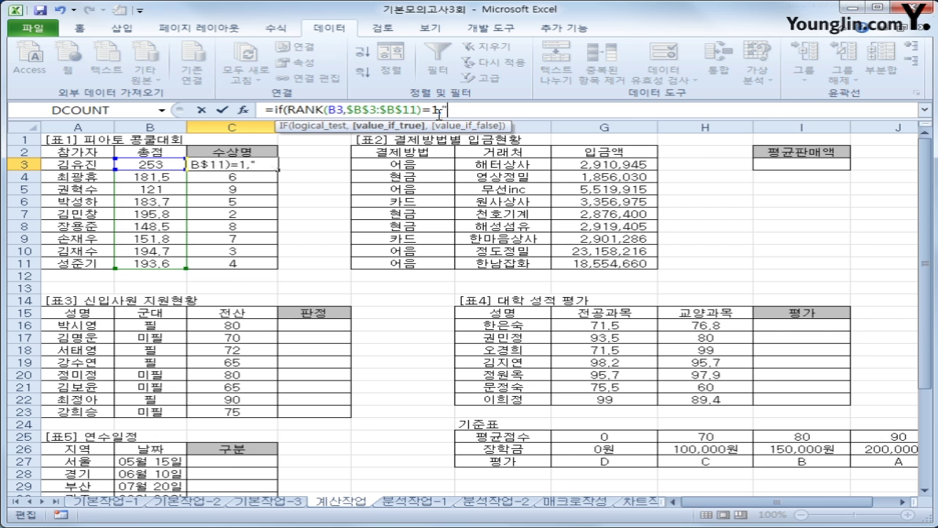
text(대상",)
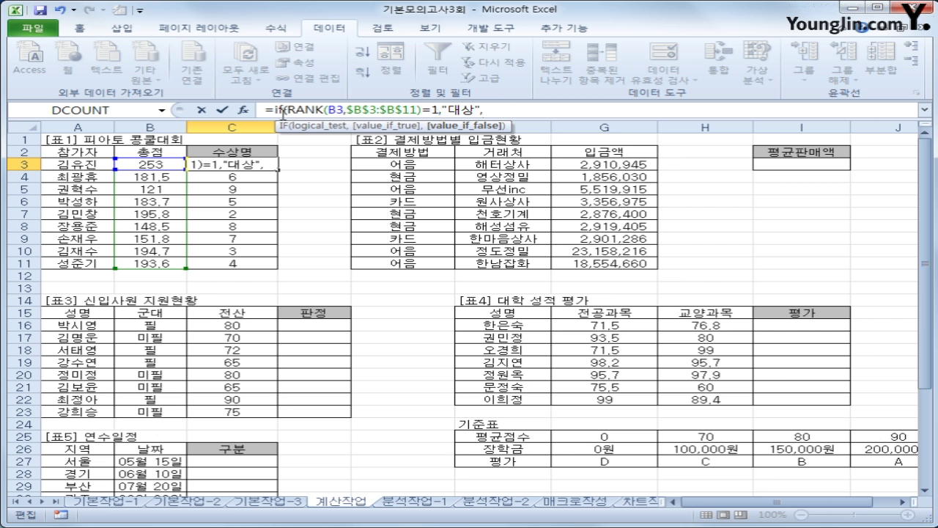
Step: Copy the whole IF segment of the C3 formula and paste it at the end as a nested second IF
drag(274, 110, 504, 116)
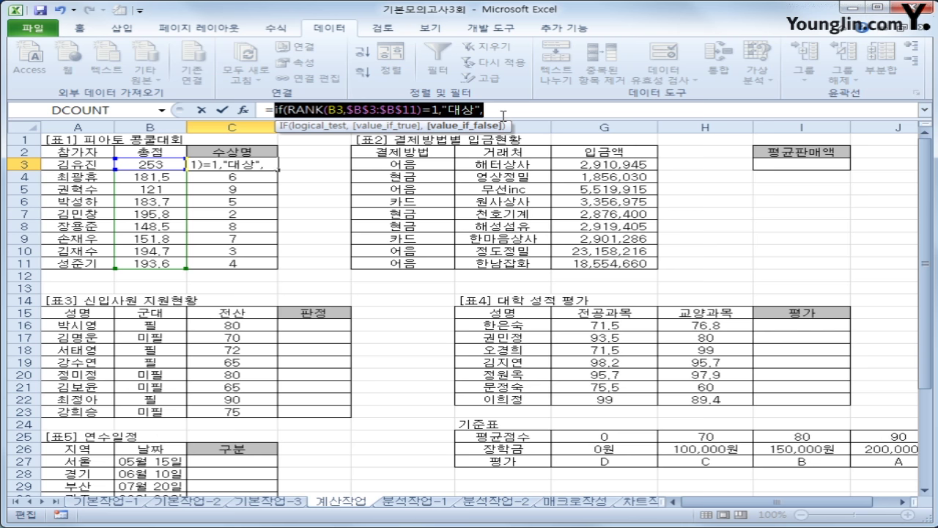
key(ctrl+c)
key(End)
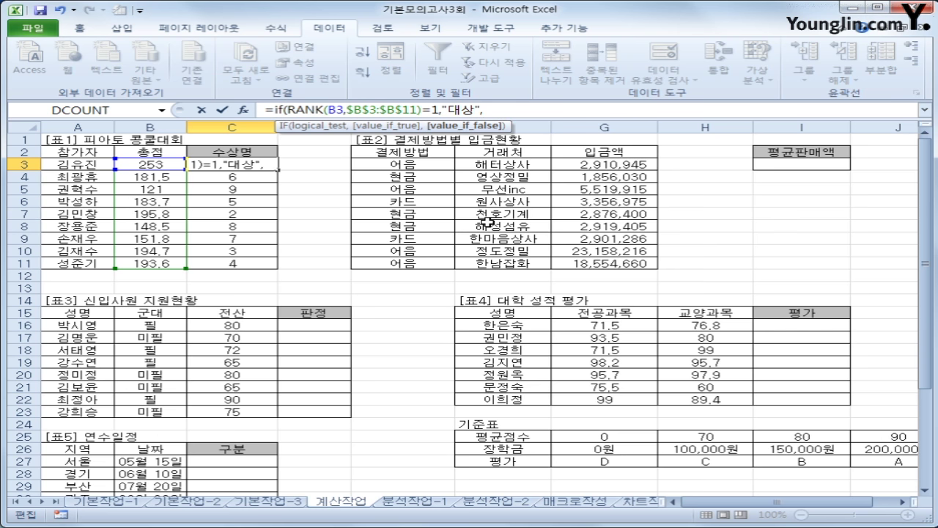
key(ctrl+v)
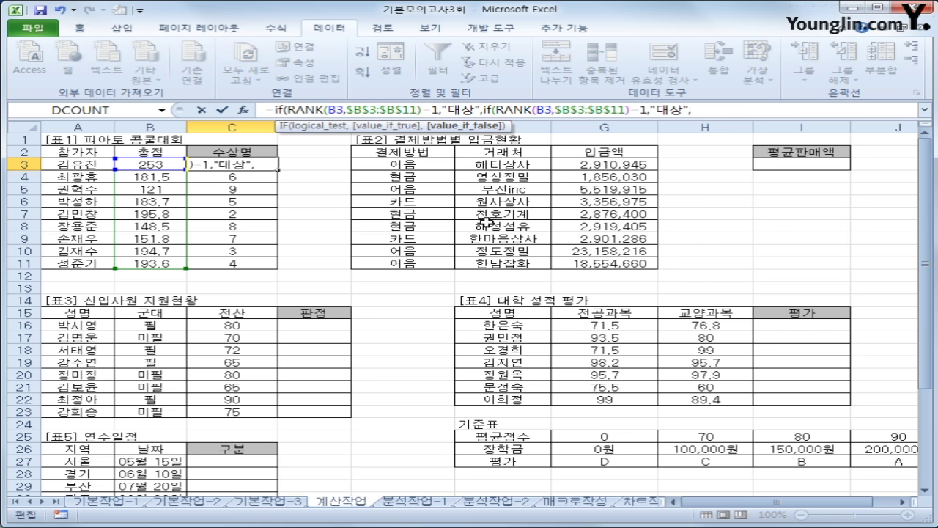
Step: Change the second IF in the C3 formula to test for <=3 and return "금상"
click(632, 109)
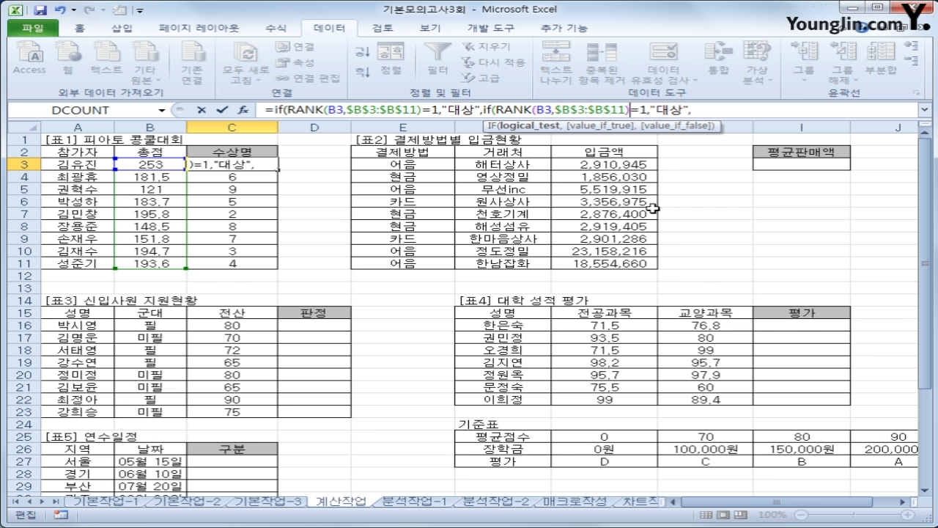
text(<)
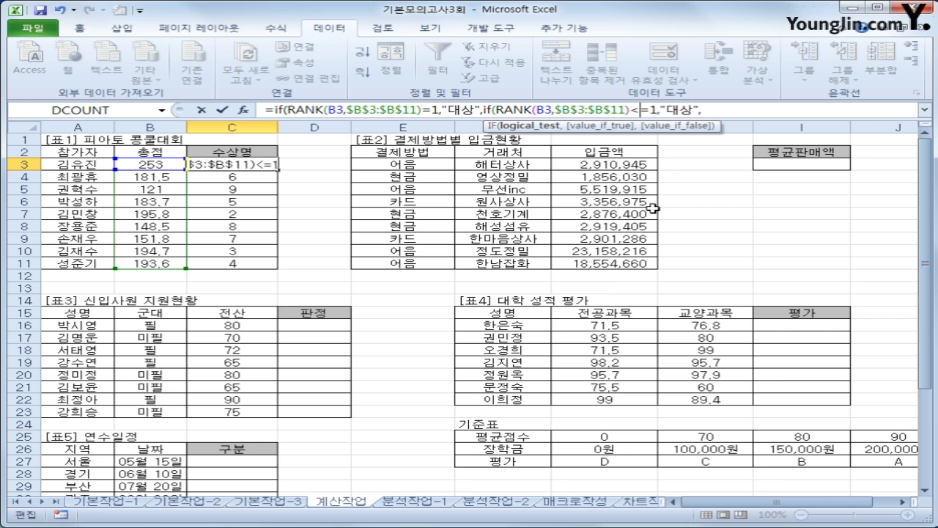
text(=)
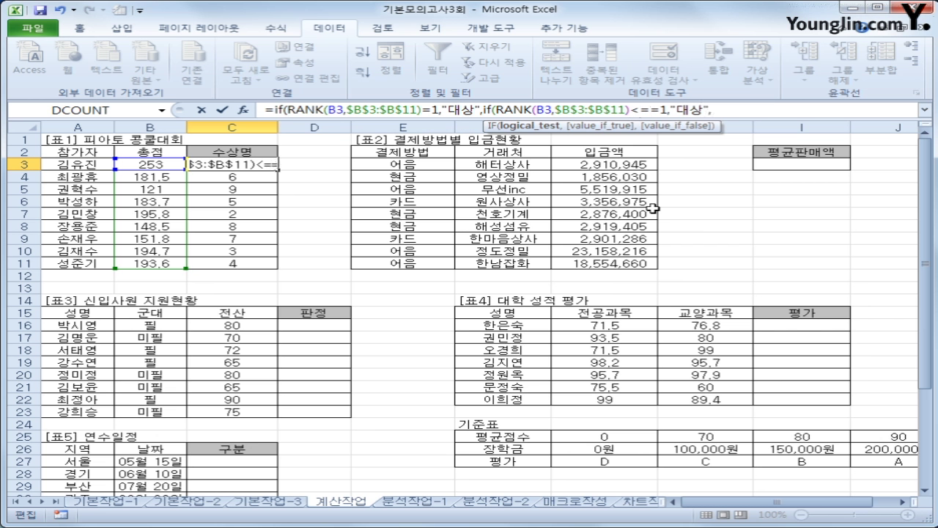
key(Delete)
key(Delete)
text(3)
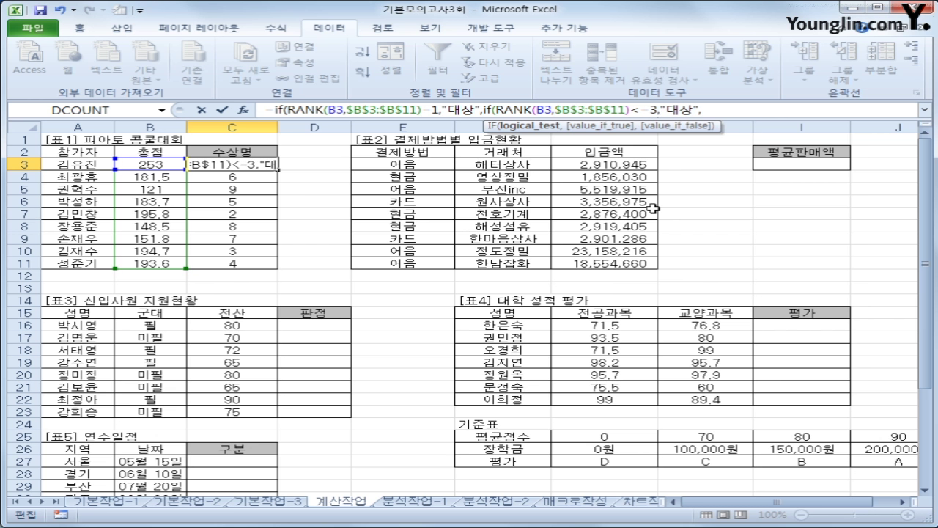
click(670, 110)
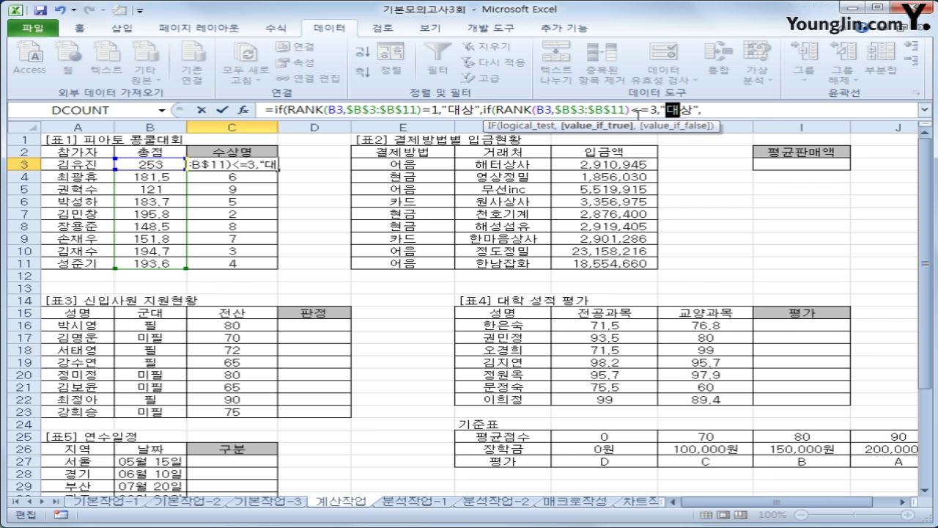
text(금)
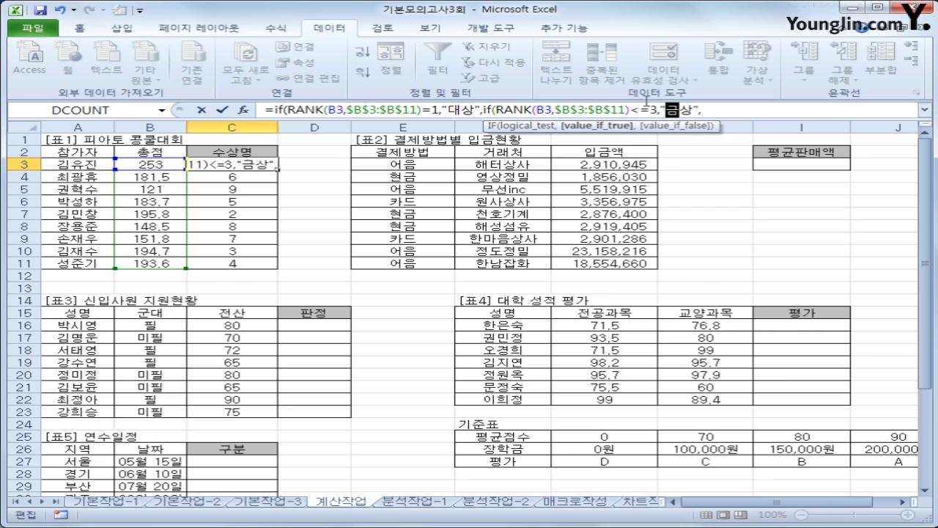
Step: Paste the copied IF segment at the end of the C3 formula as a third nested IF and expand the formula bar
click(721, 111)
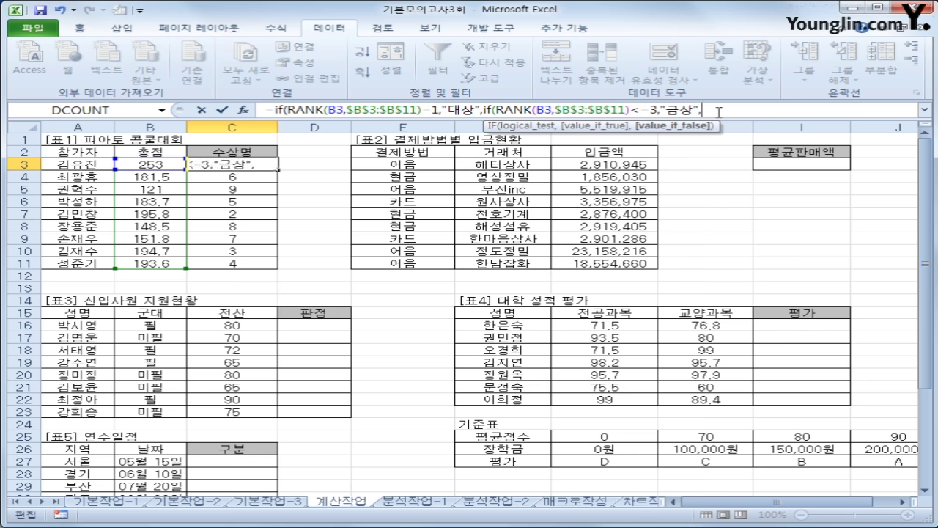
key(alt+Return)
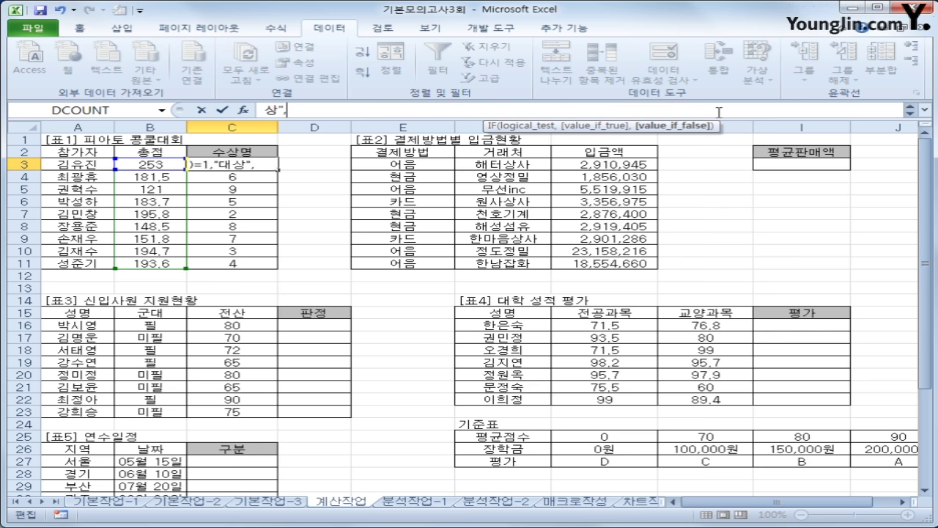
click(925, 110)
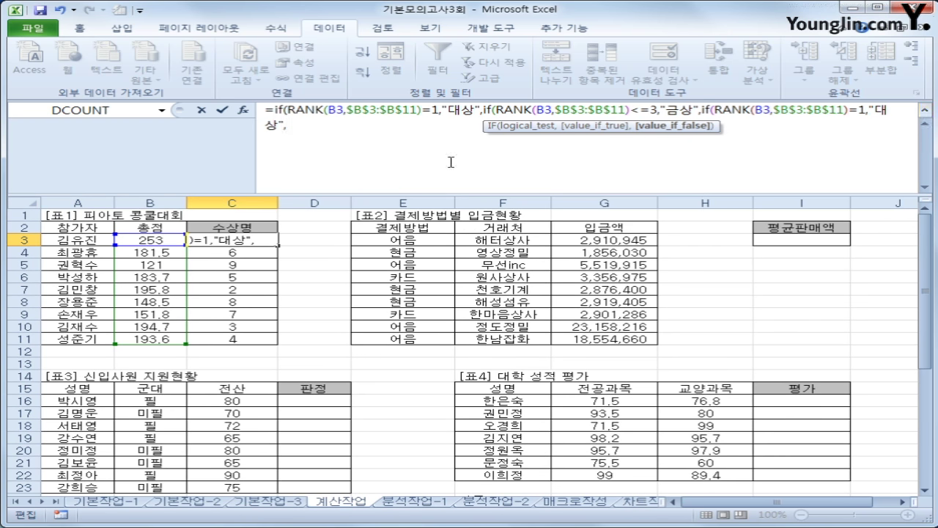
Step: Change the third IF in the C3 formula to test for <=6 and return "동상"
click(850, 110)
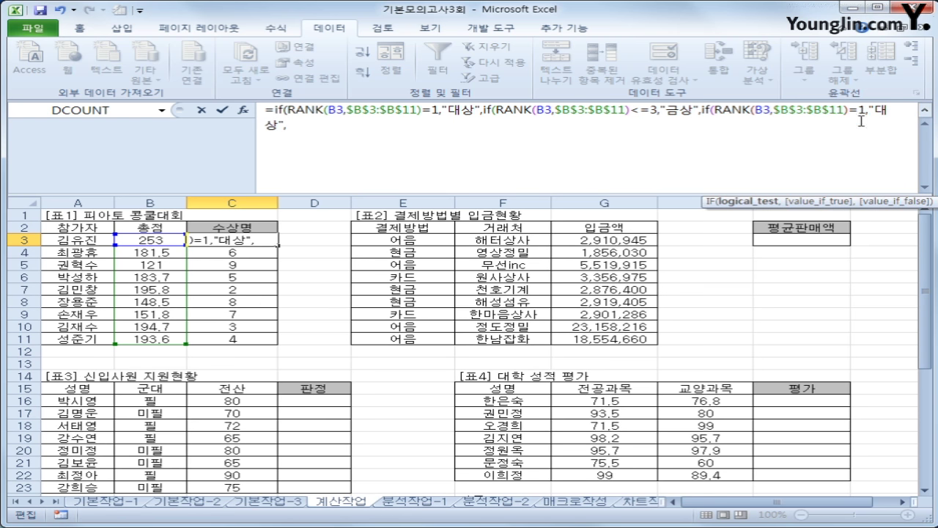
text(<)
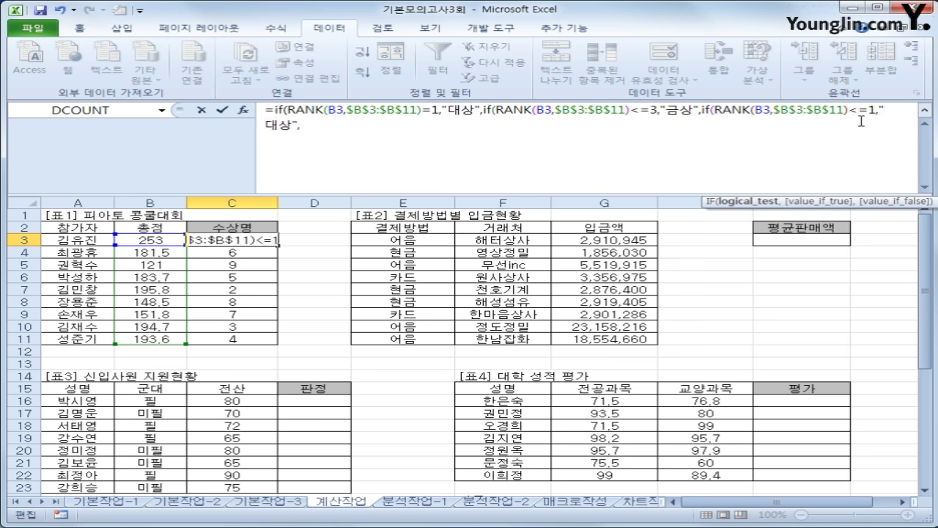
key(Right)
key(Right)
key(BackSpace)
text(6)
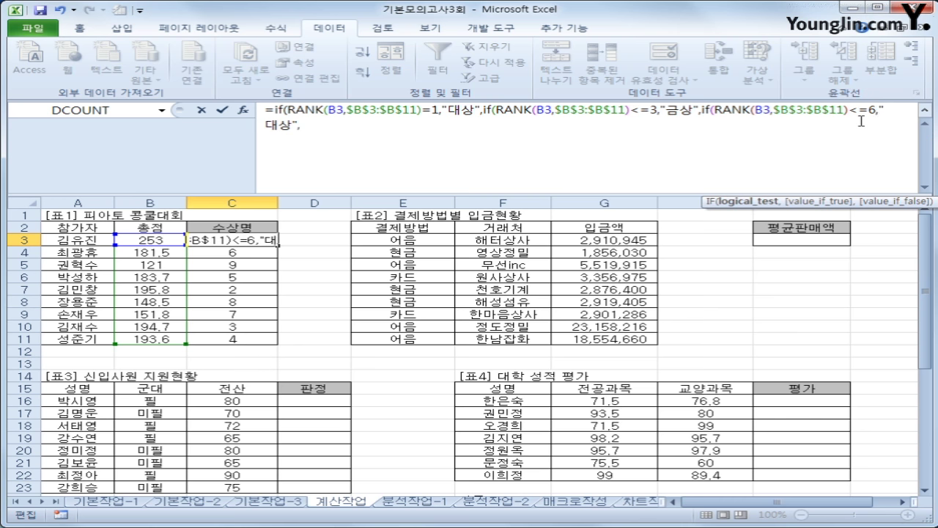
text(,")
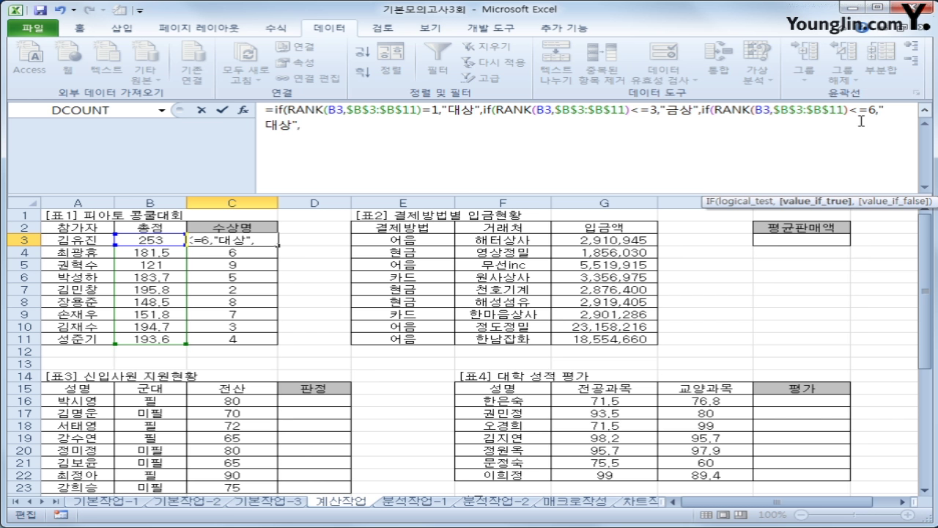
text(동)
key(Delete)
key(End)
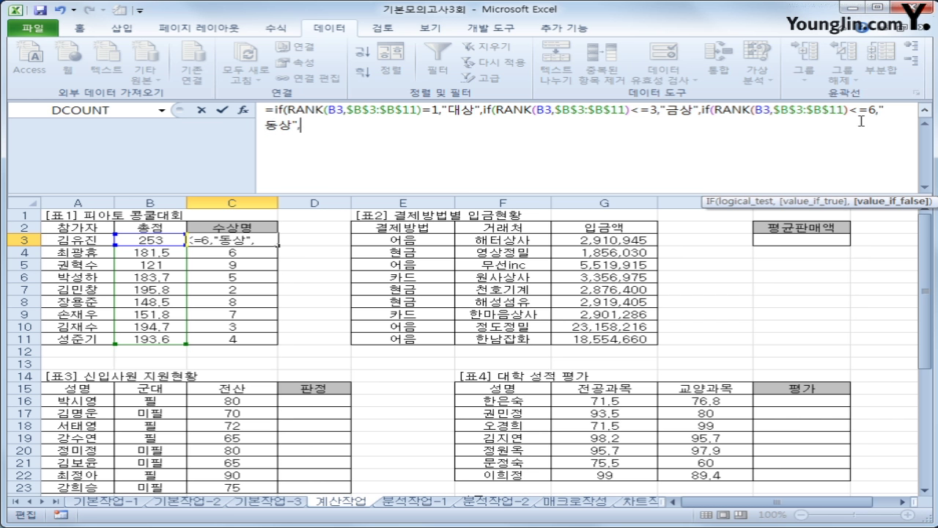
Step: Complete the C3 formula with "" as the final false value, fill it down through C11, and collapse the formula bar
text(""))))
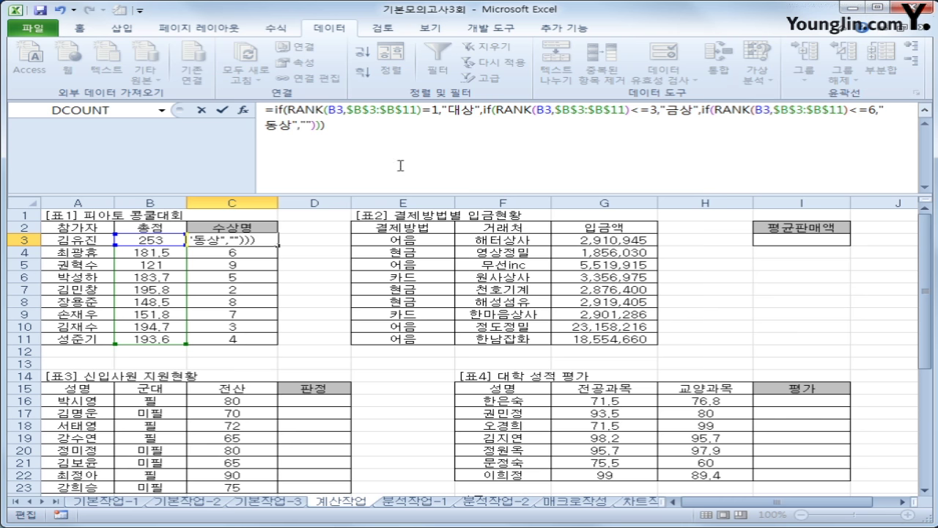
key(Return)
click(261, 241)
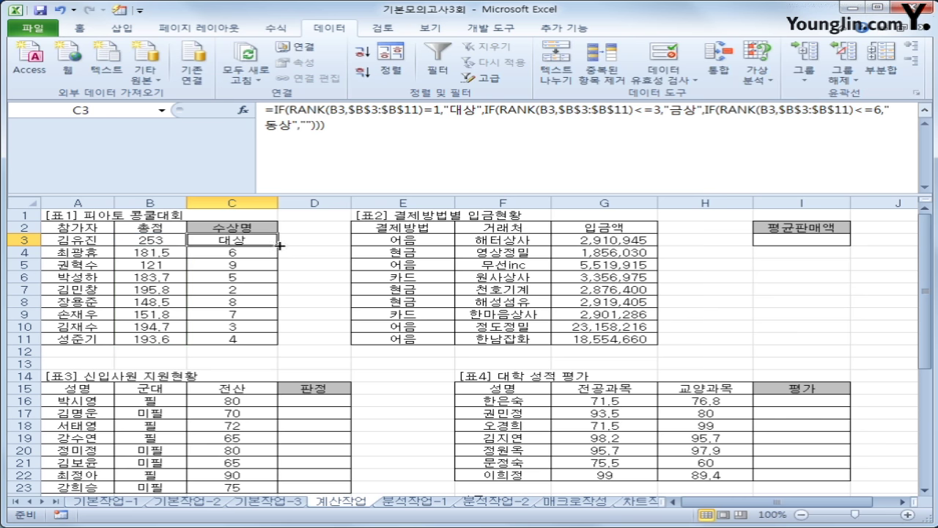
drag(278, 245, 265, 343)
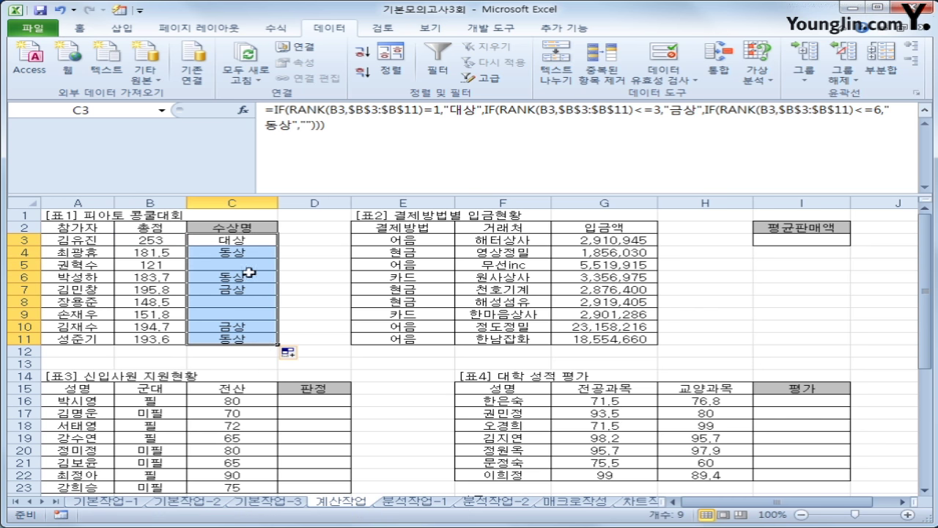
click(926, 112)
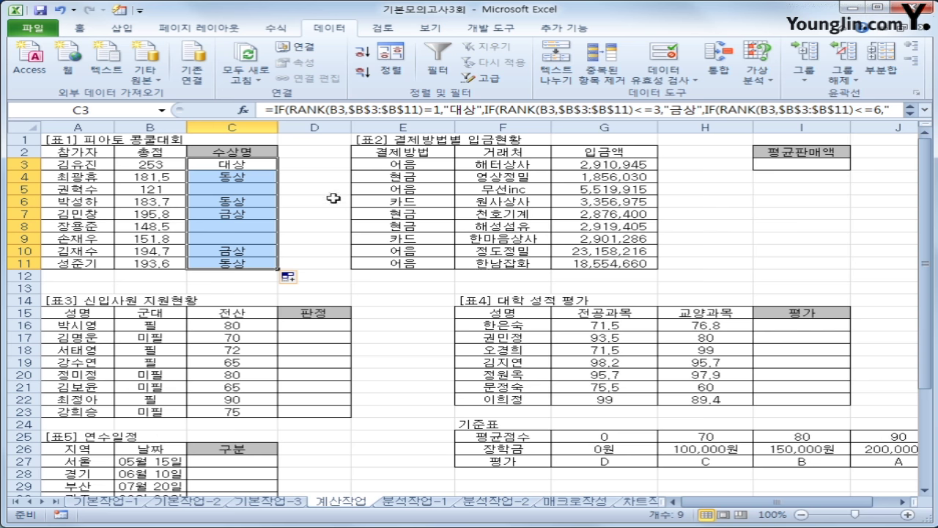
Step: Copy the 결제방법 header in E2 and the 카드 cell in E6 into H2:H3 as the criteria range
click(705, 155)
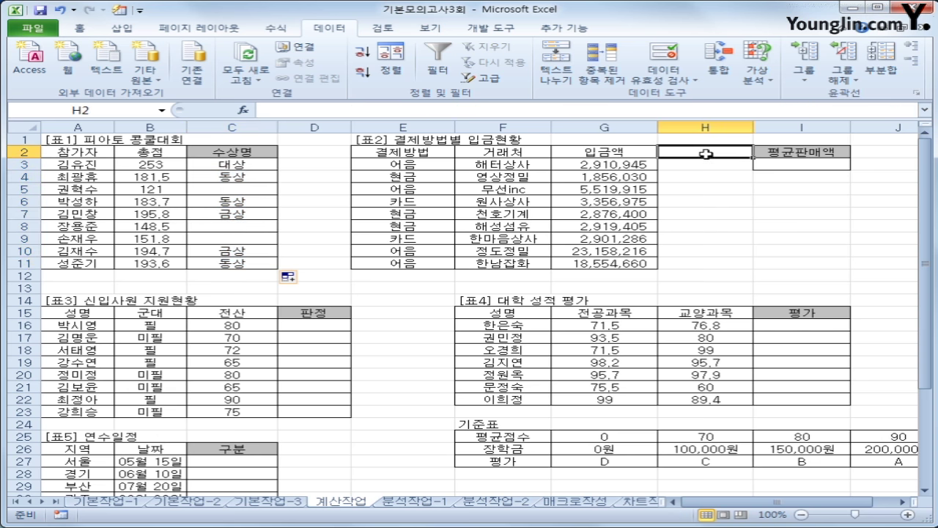
click(417, 153)
ctrl+click(408, 205)
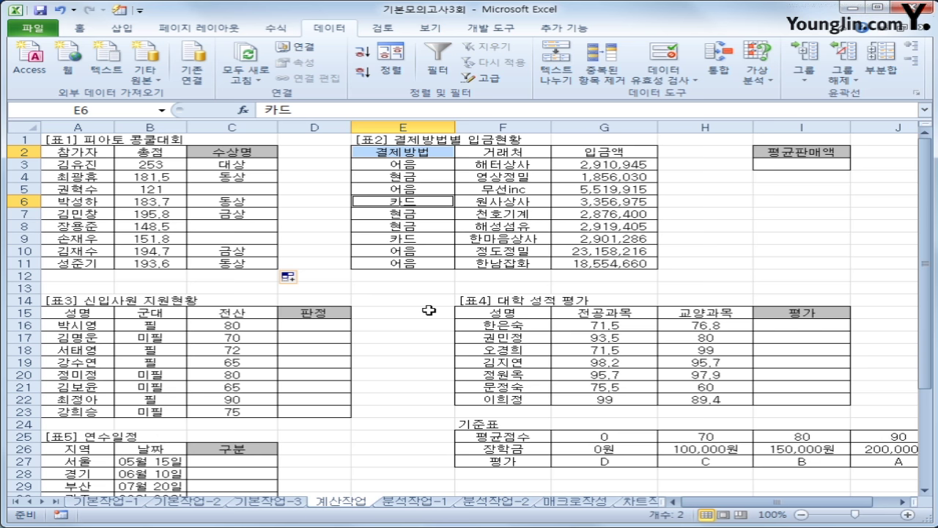
key(ctrl+c)
click(700, 152)
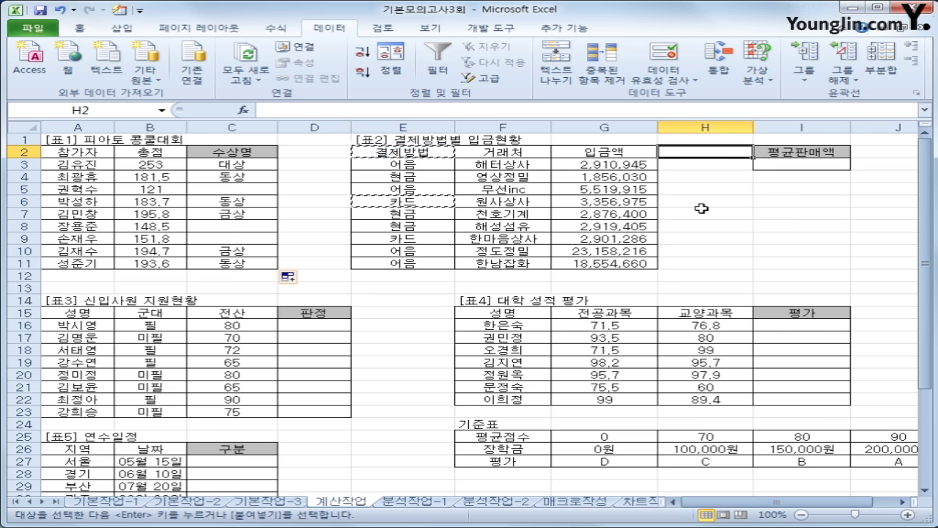
key(ctrl+v)
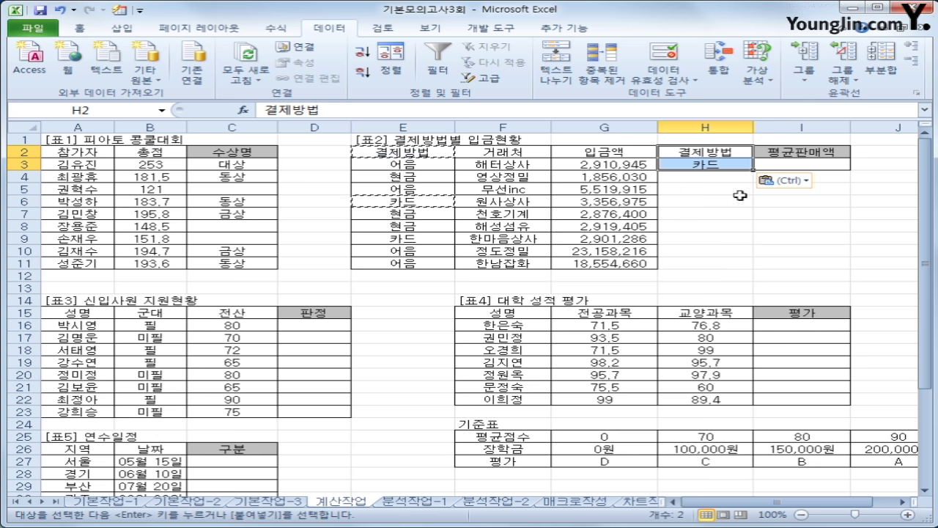
Step: Insert the DAVERAGE function from the 데이터베이스 category in I3, keeping 표2 visible behind its arguments dialog
click(773, 160)
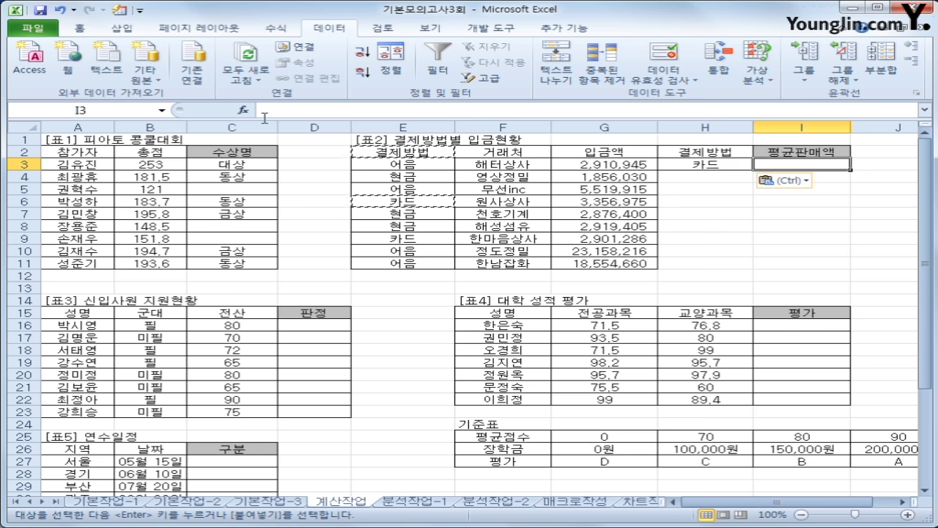
click(242, 109)
click(504, 207)
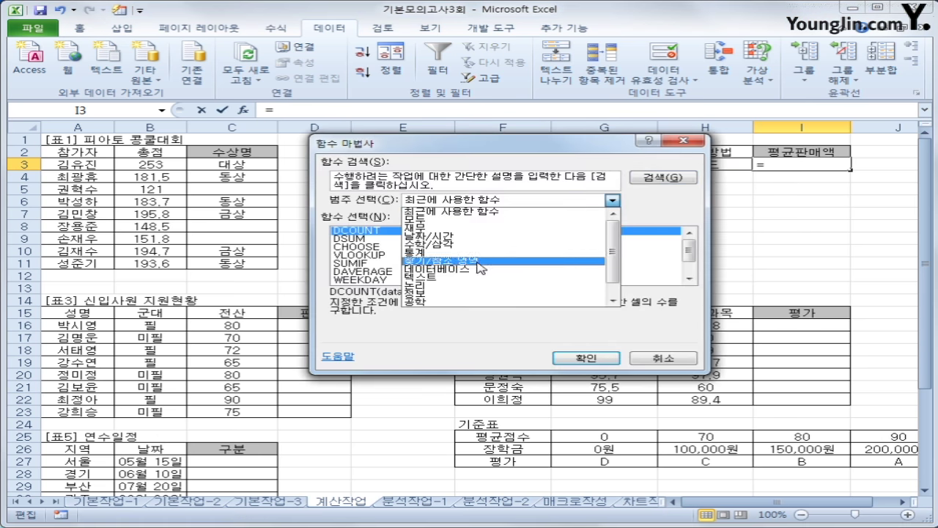
click(475, 272)
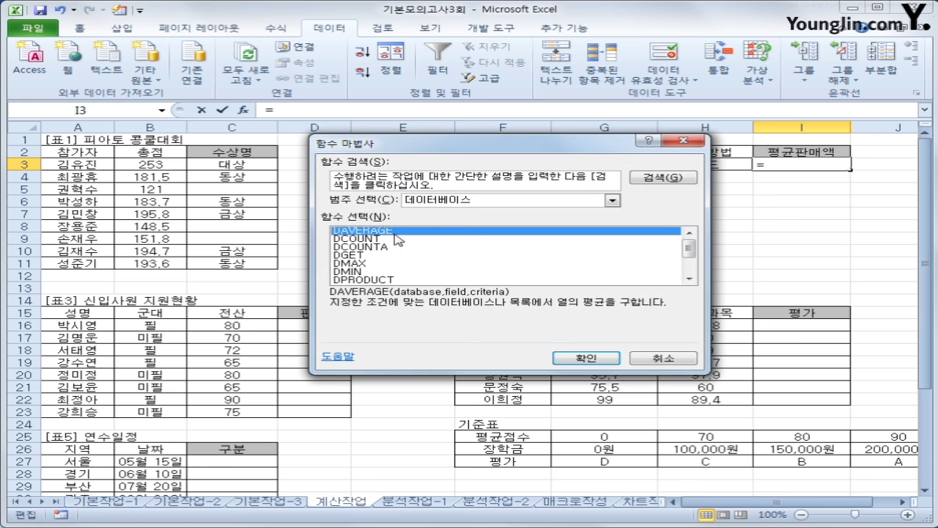
click(579, 359)
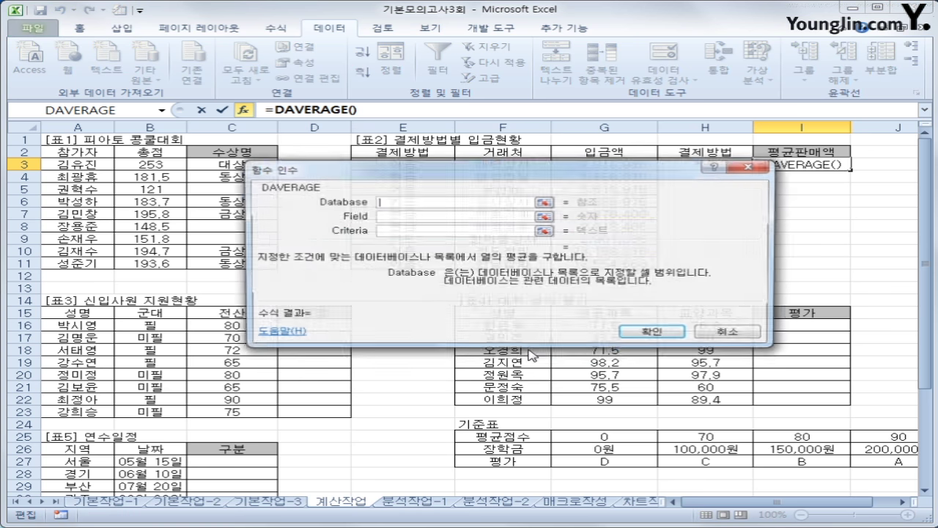
drag(484, 370, 454, 457)
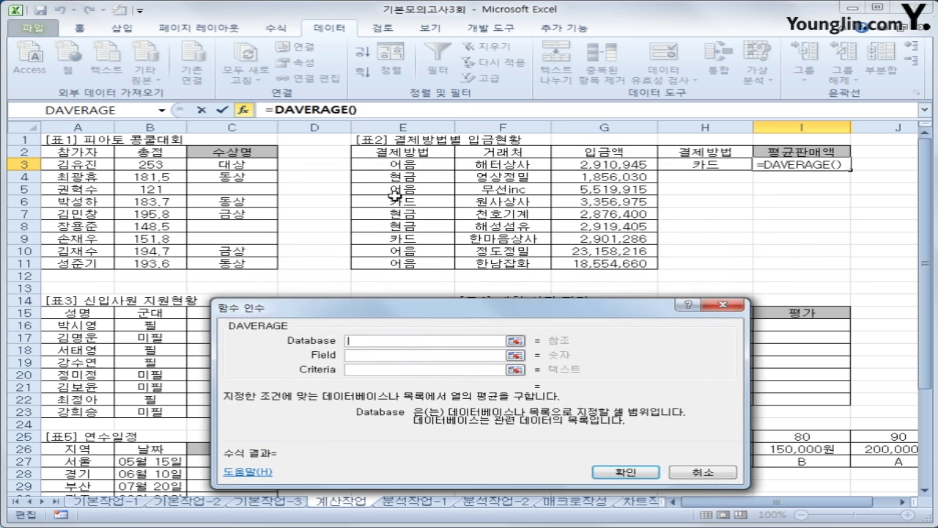
Step: Set the DAVERAGE arguments to database E2:G11, field G2 and criteria H2:H3, and enter the formula in I3
drag(394, 153, 591, 263)
click(398, 353)
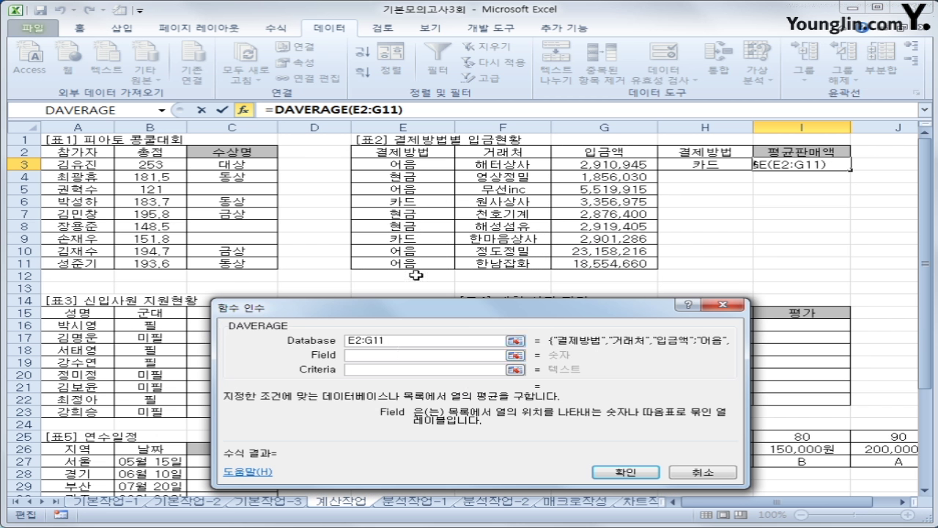
click(595, 152)
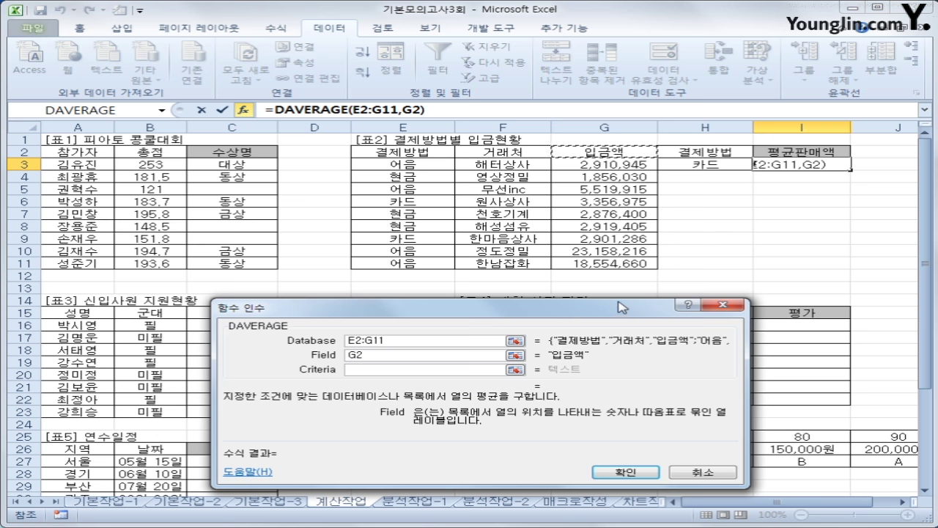
click(439, 369)
click(700, 154)
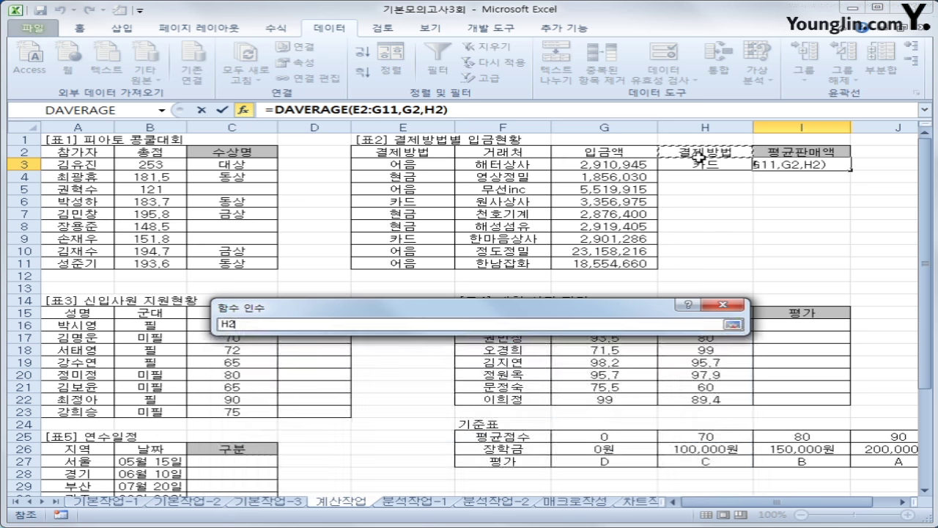
drag(700, 156, 701, 176)
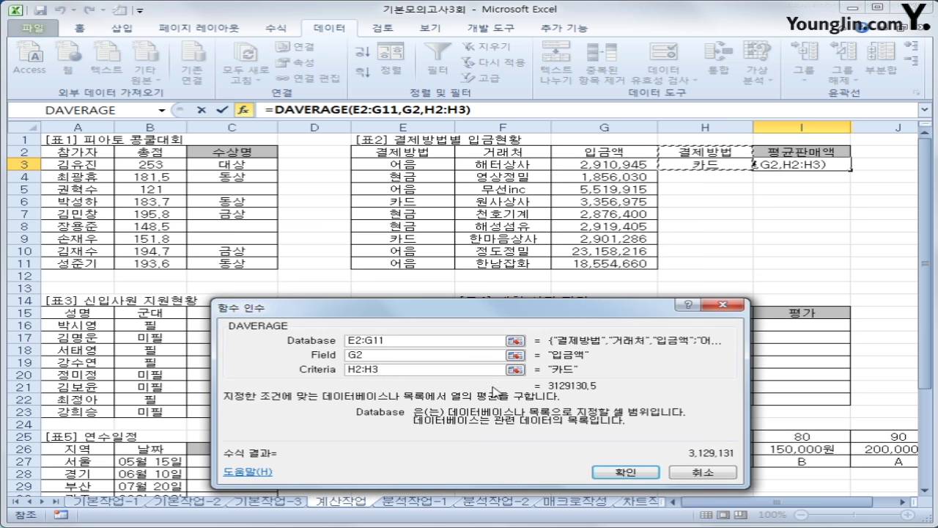
click(624, 473)
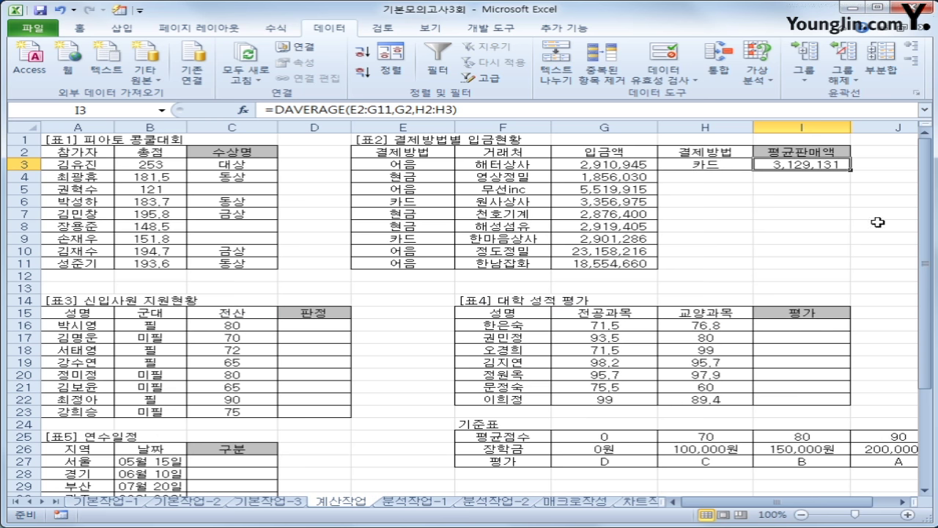
Step: Wrap the DAVERAGE formula in I3 in ROUNDUP with -3 as the number of digits
click(274, 110)
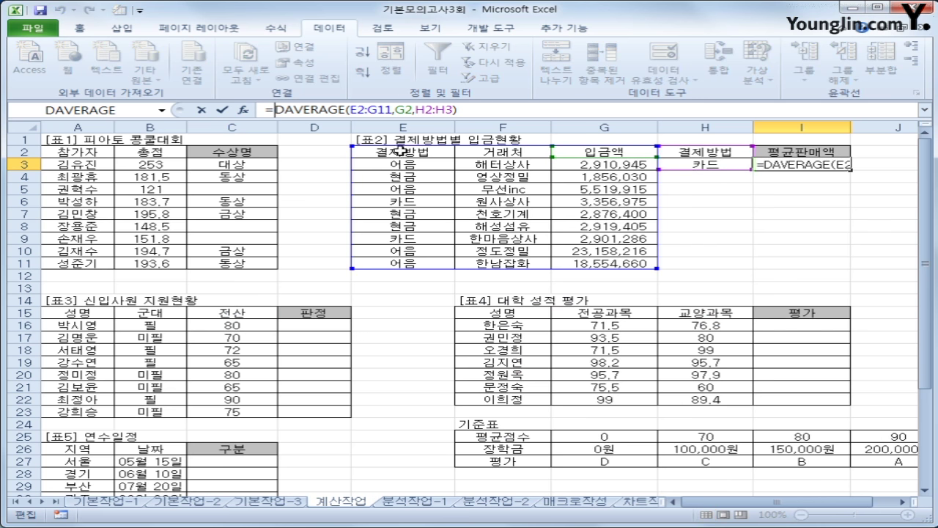
text(roun)
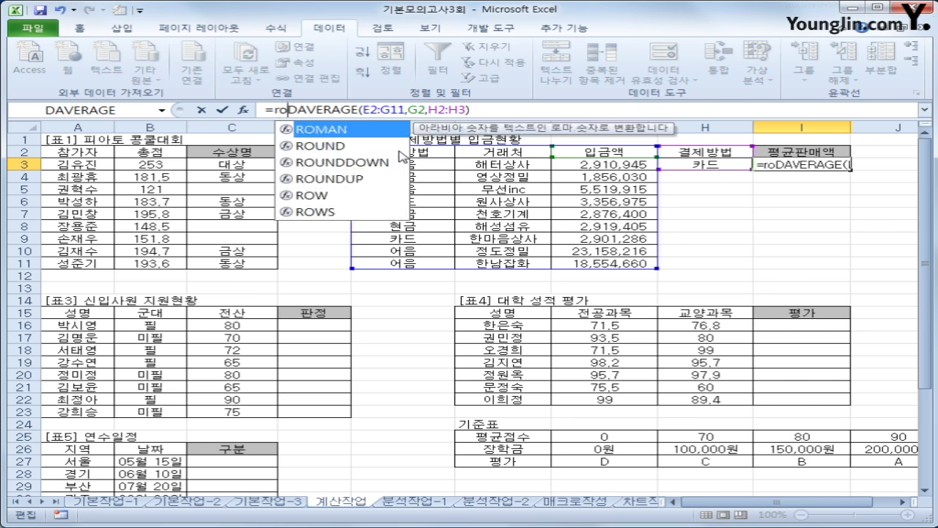
key(Down)
key(Down)
double_click(399, 154)
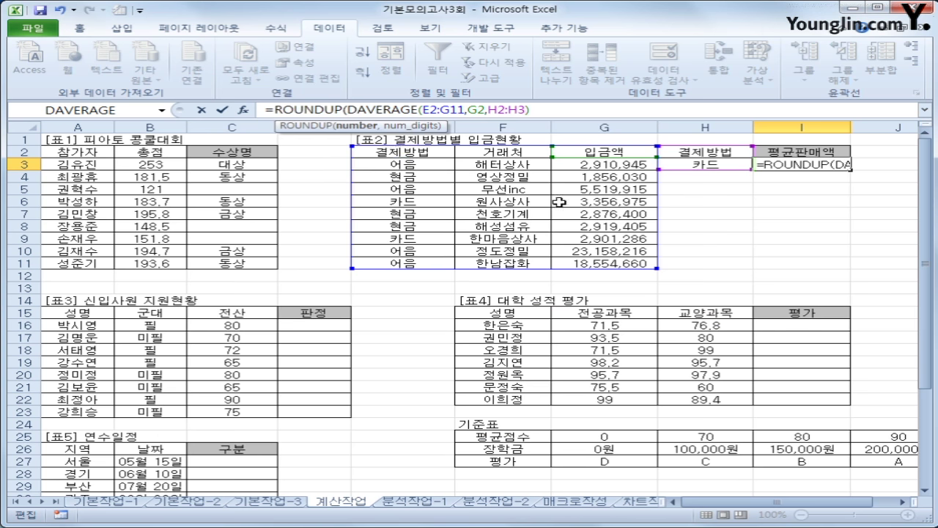
text(,)
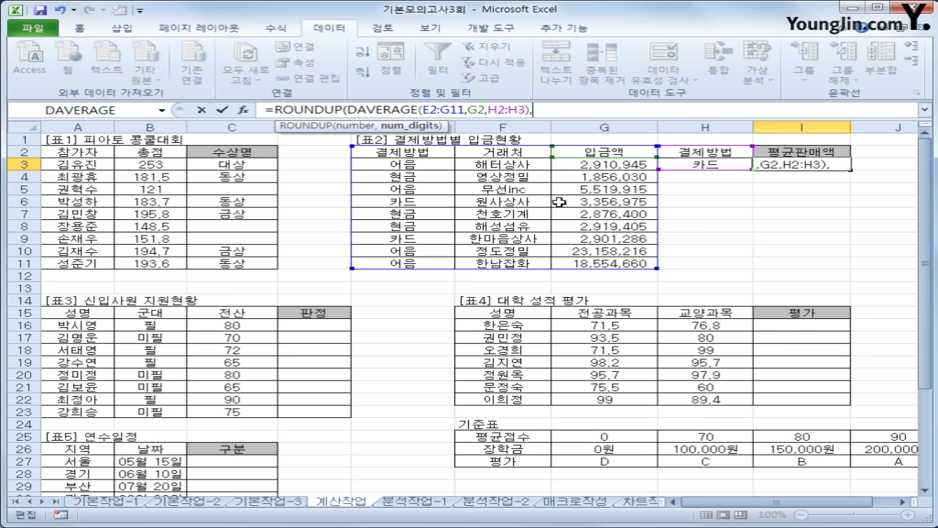
text(-3))
key(Return)
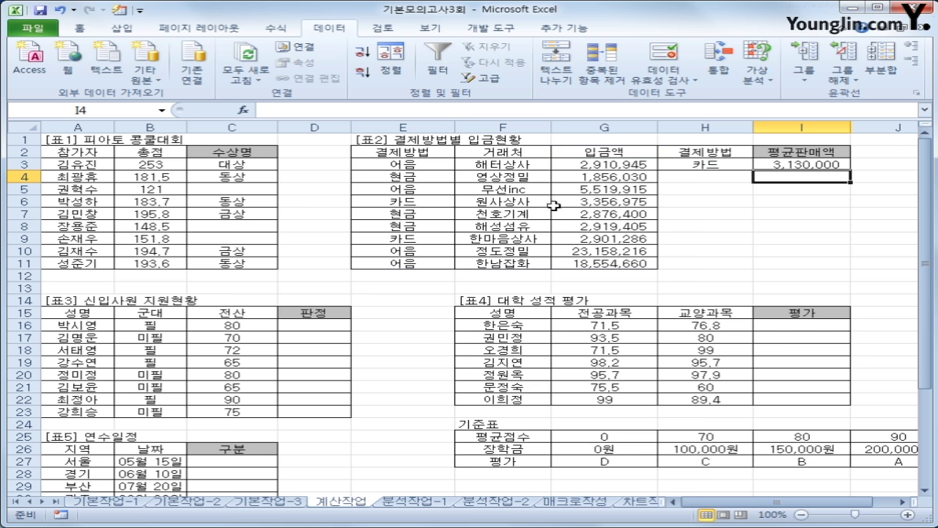
Step: Start an IF formula in D16 of 표3 that tests whether B16 equals "필"
click(320, 327)
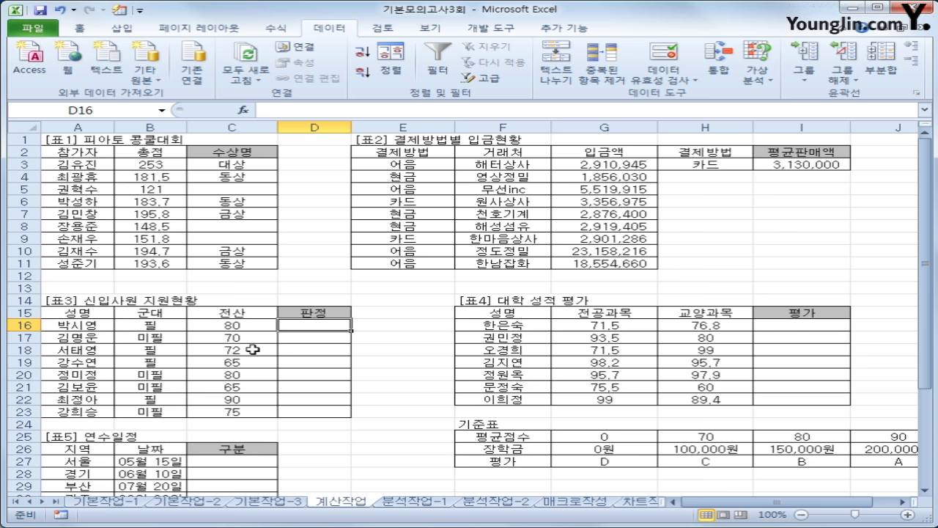
text(=)
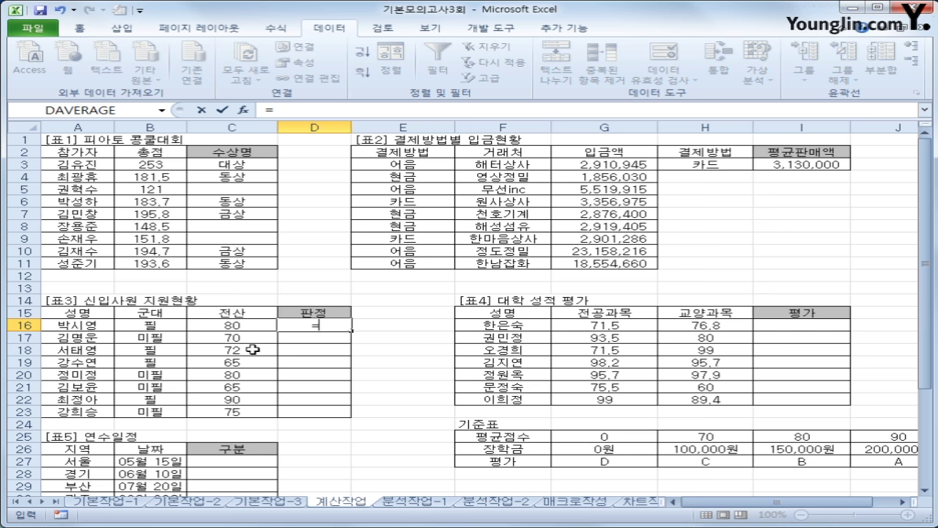
text(if(B16)
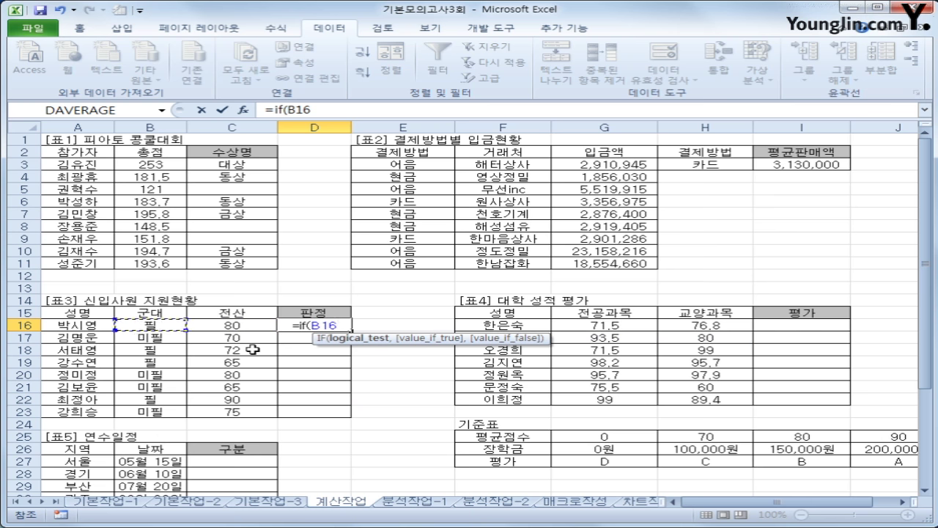
text(=)
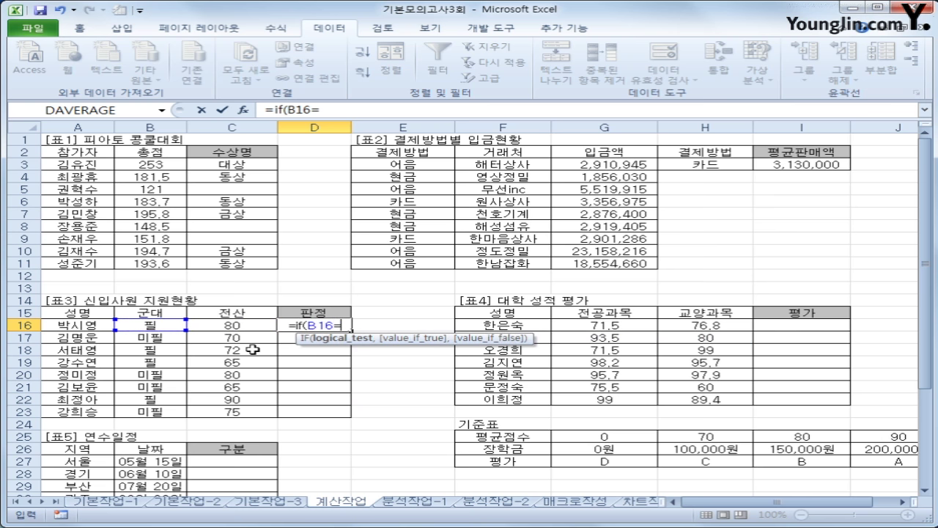
text("필")
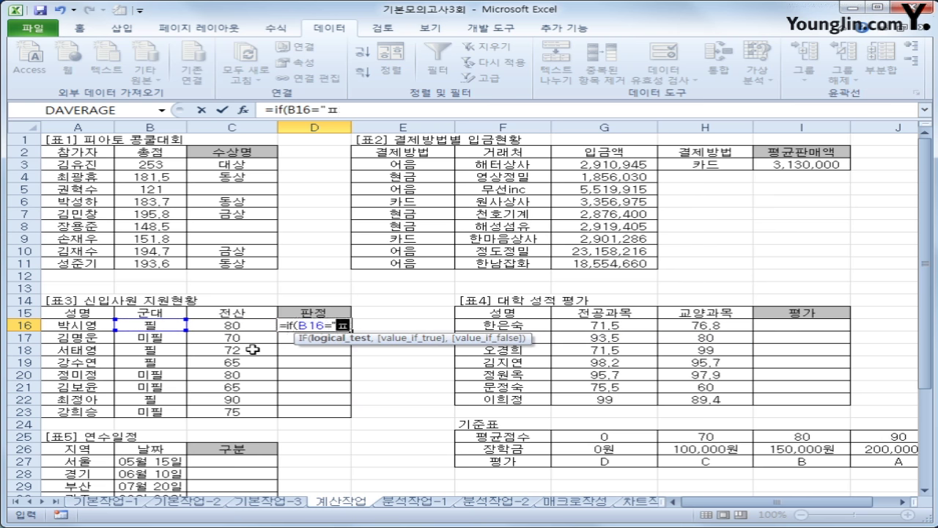
text(,)
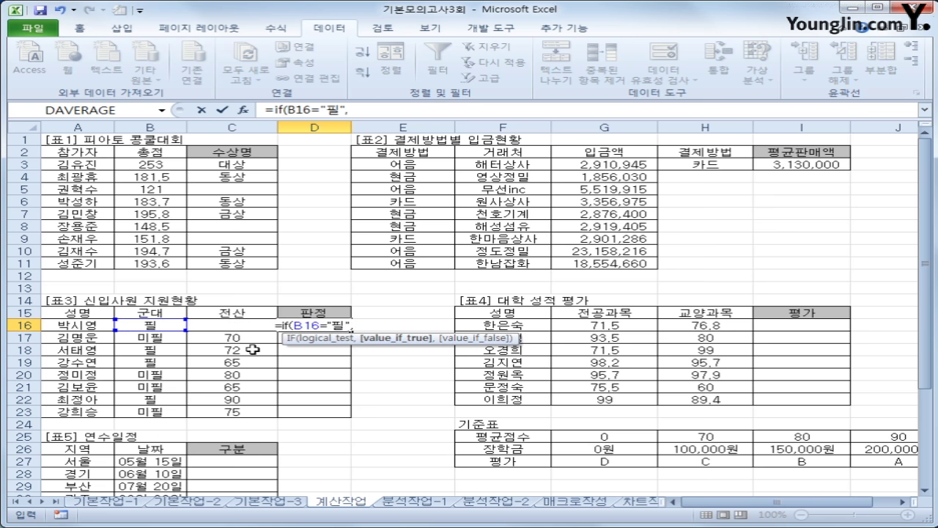
Step: Make the IF return C16+3 when true and C16 otherwise, enter it, and fill it down to D23
key(Left)
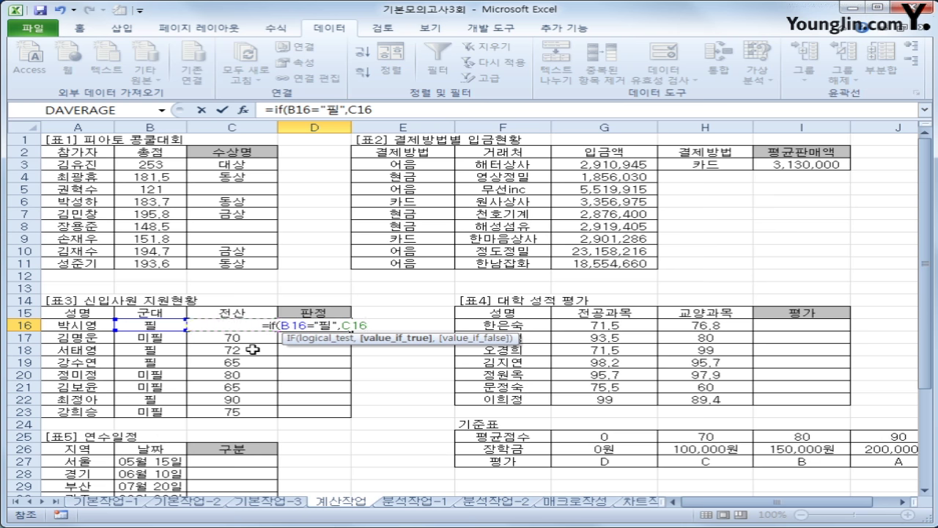
text(+3)
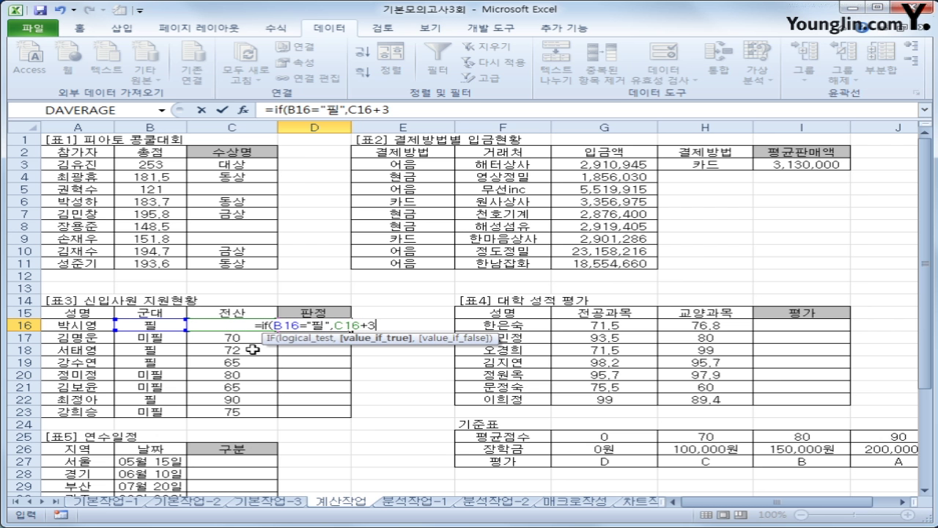
text(,)
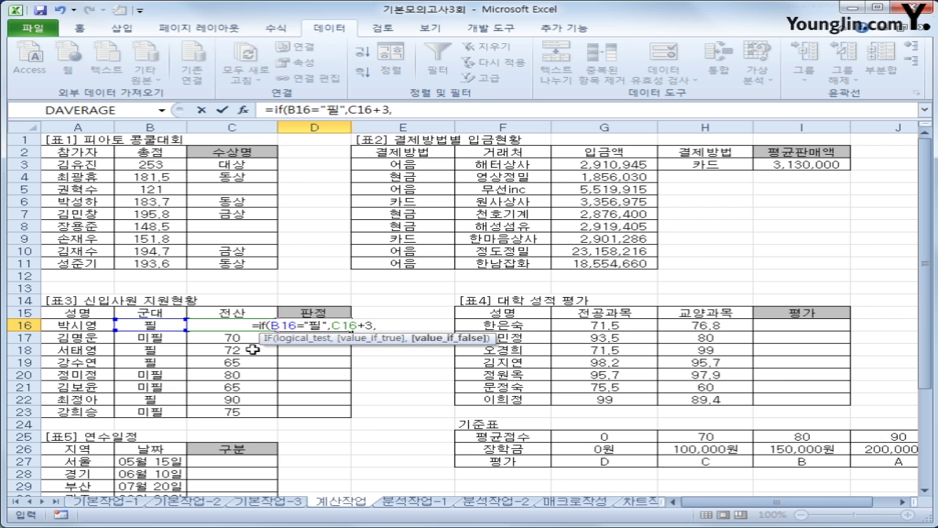
key(Left)
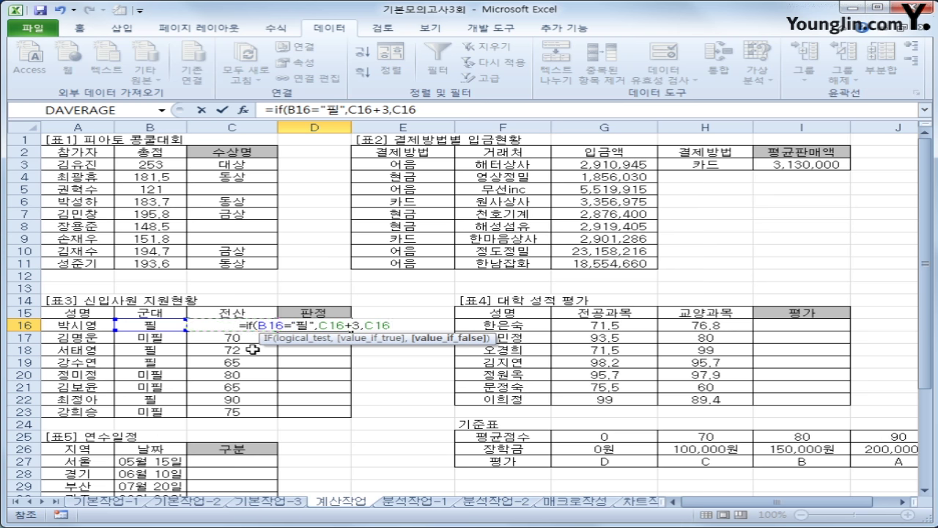
text())
key(Return)
key(Up)
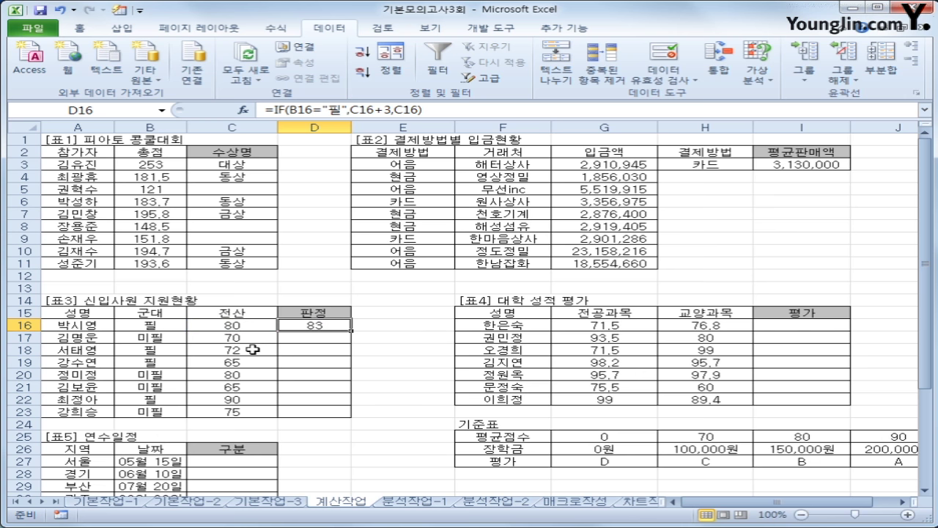
drag(352, 330, 351, 415)
Step: Nest the D16 formula in an outer IF testing whether its result is >= AVERAGE($C$16:$C$23)
click(310, 327)
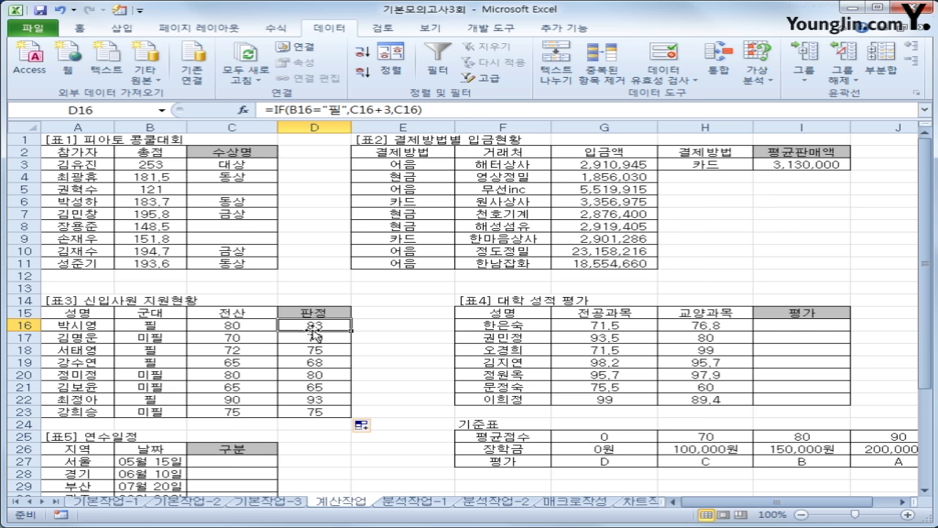
click(271, 110)
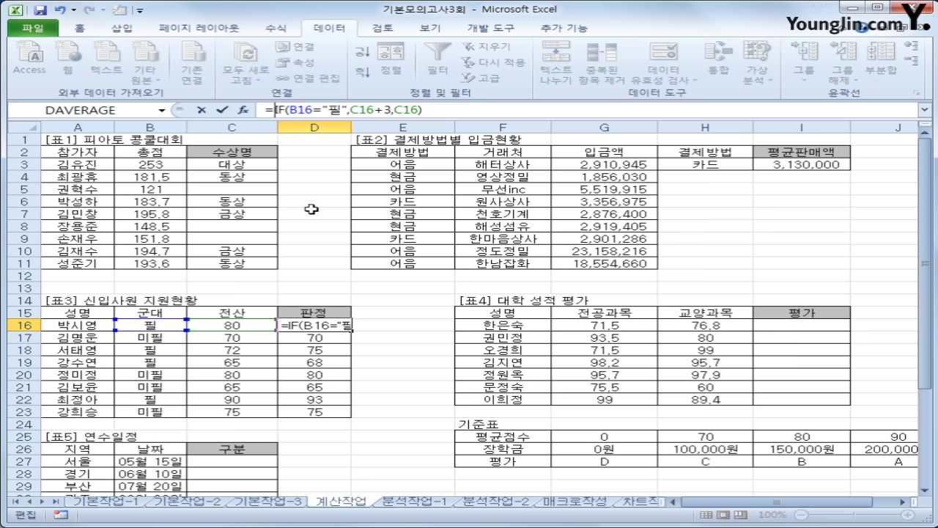
text(if()
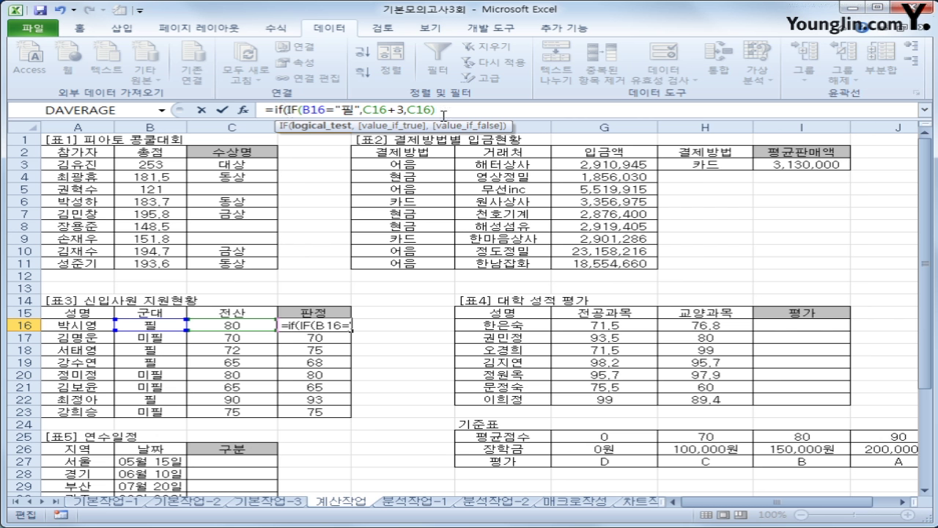
text()>=)
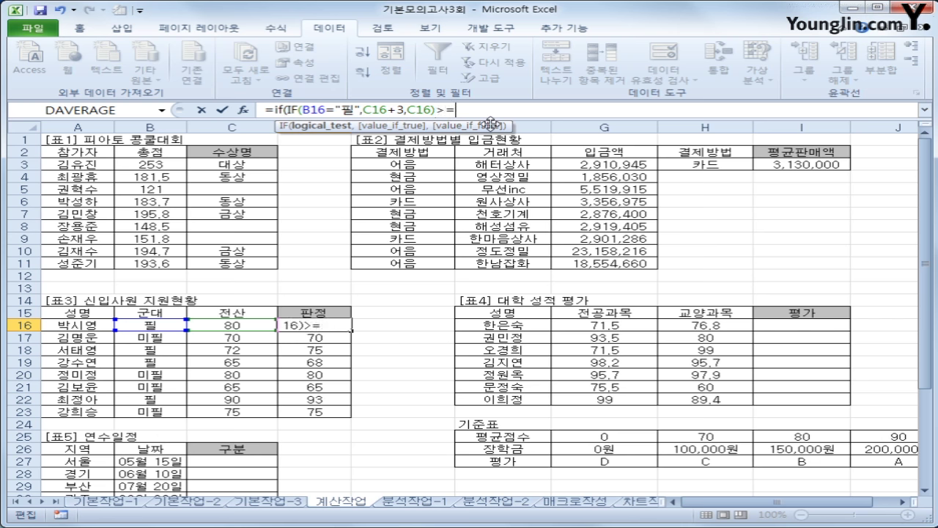
text(aver)
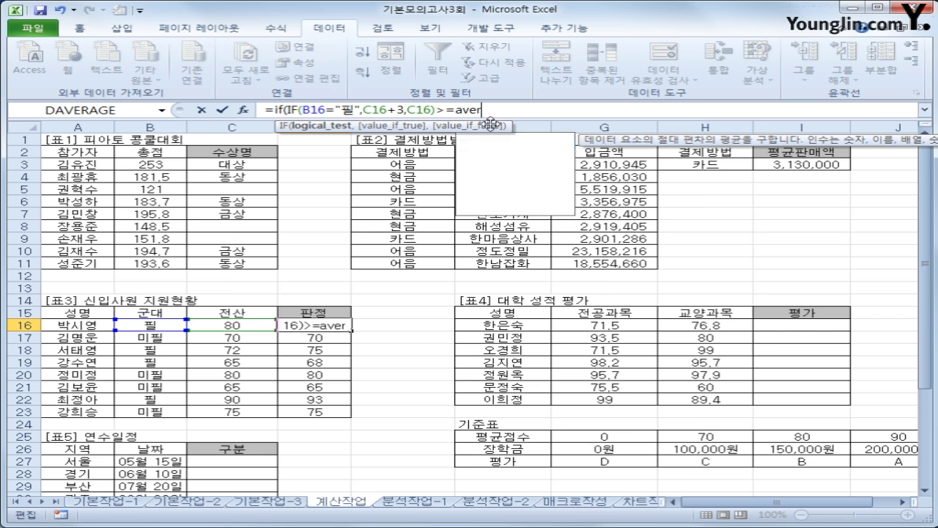
key(Tab)
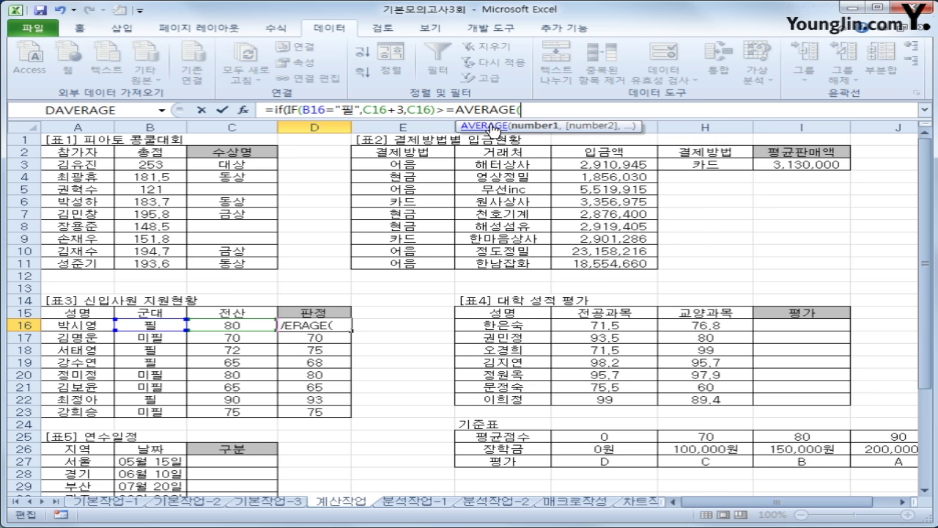
drag(234, 325, 233, 411)
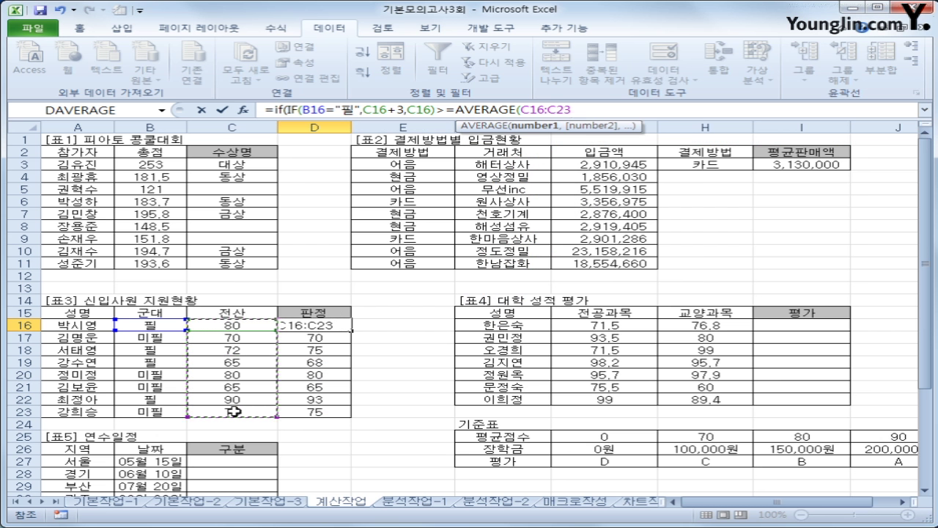
key(F4)
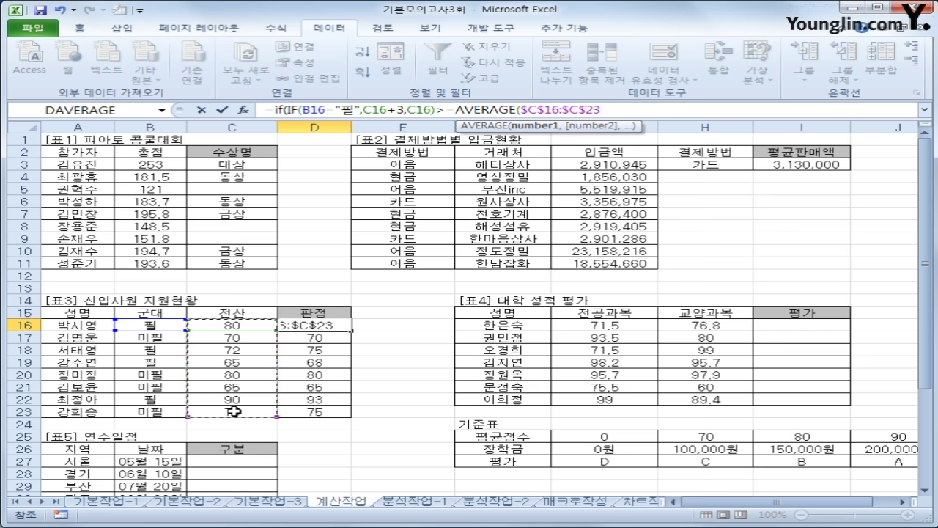
text())
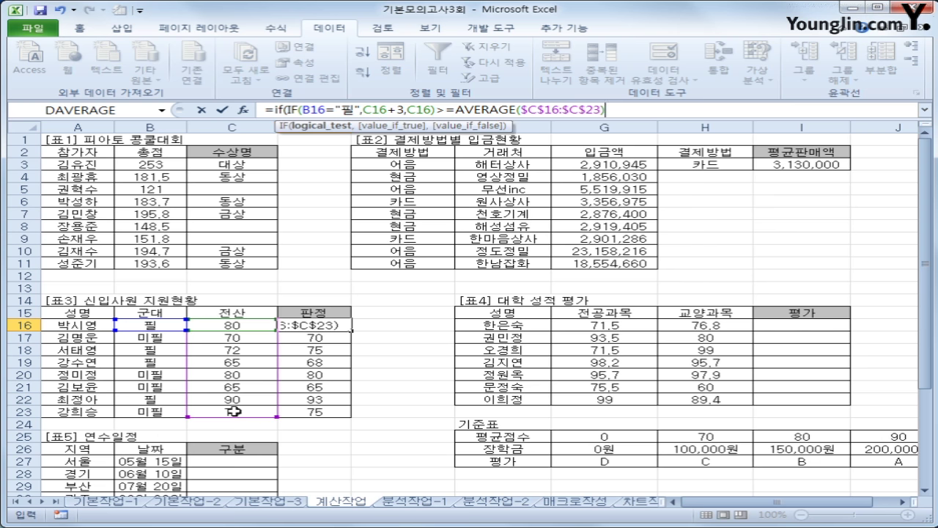
text(,)
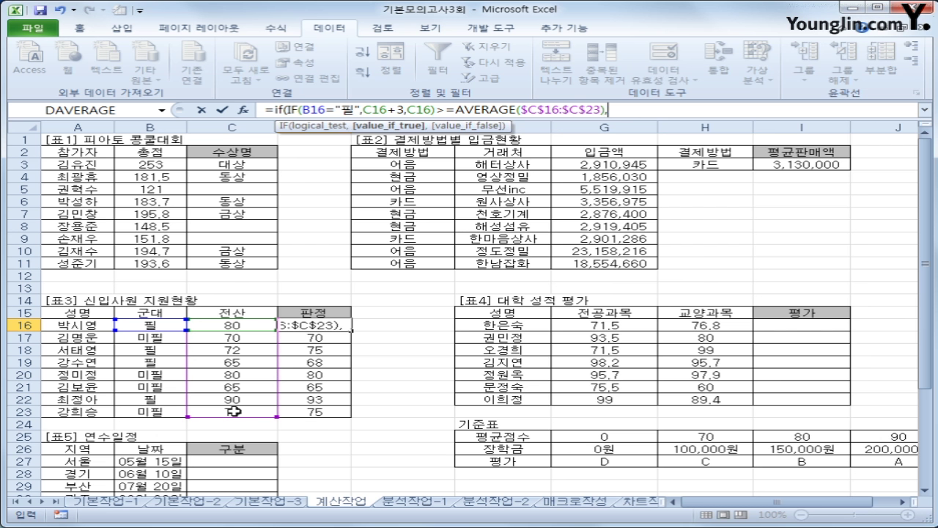
Step: Return "합격" when the outer IF is true and "불합격" otherwise, and fill the D16 formula down to D23
text("합격")
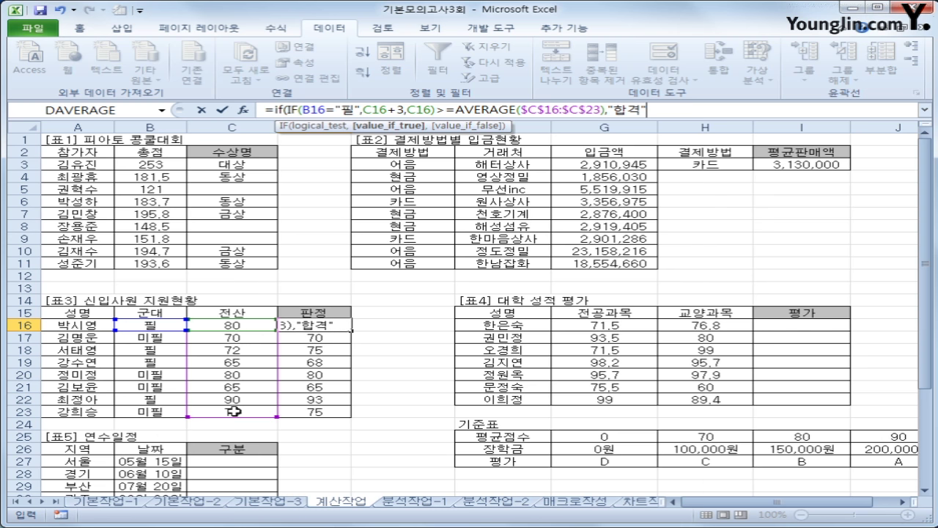
text(,")
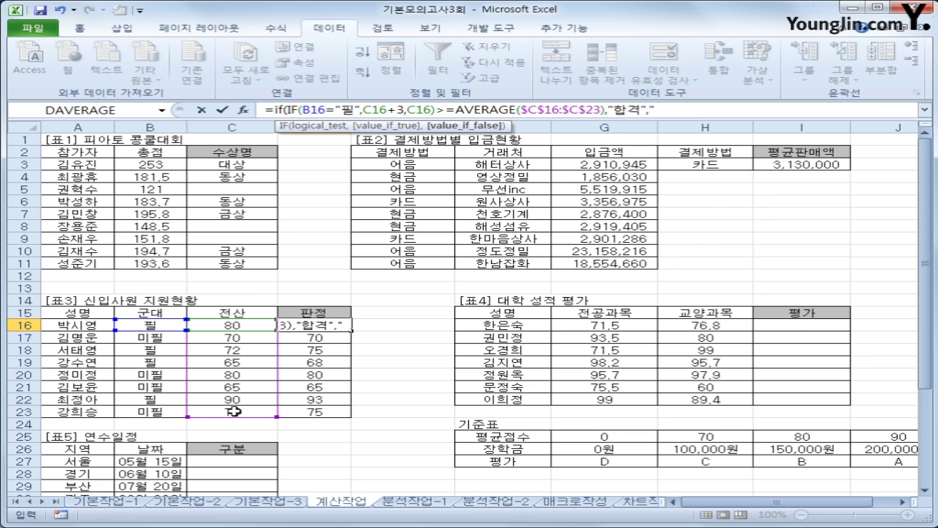
text(불합ㄱ)
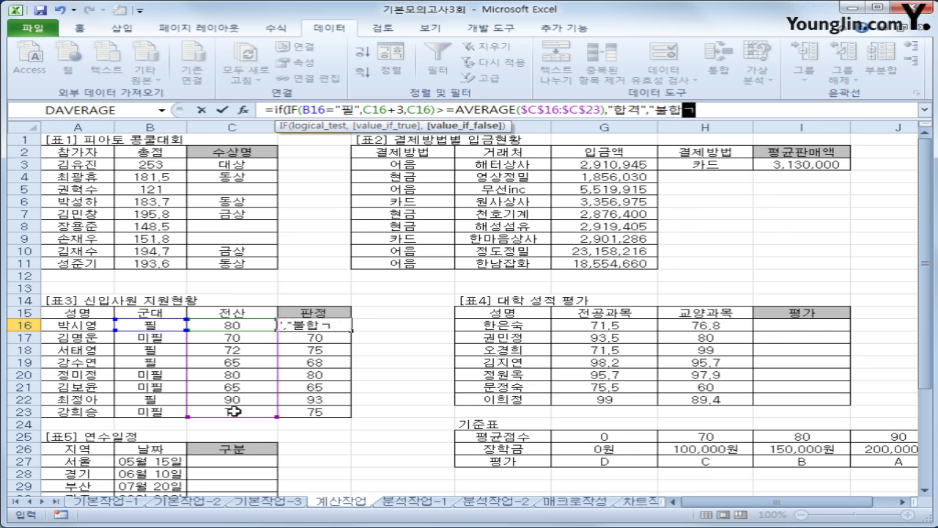
text(격"))
key(Return)
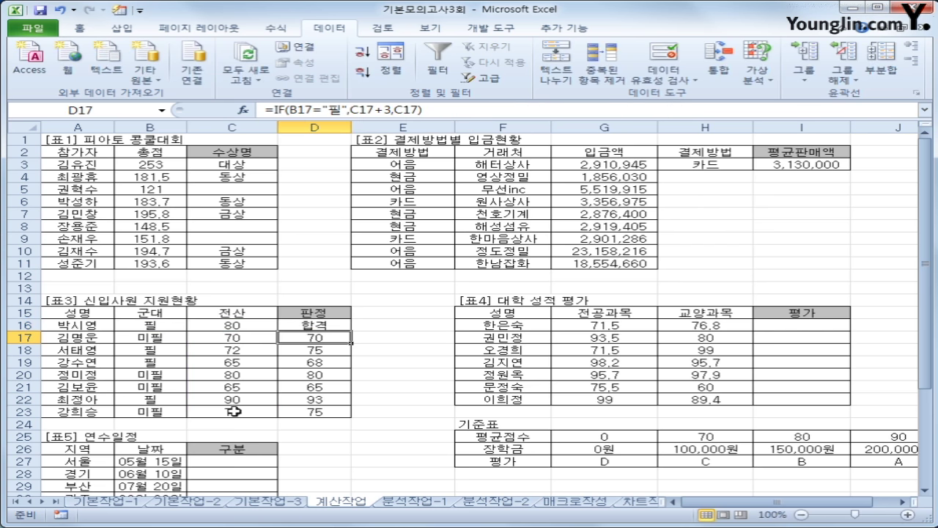
click(346, 325)
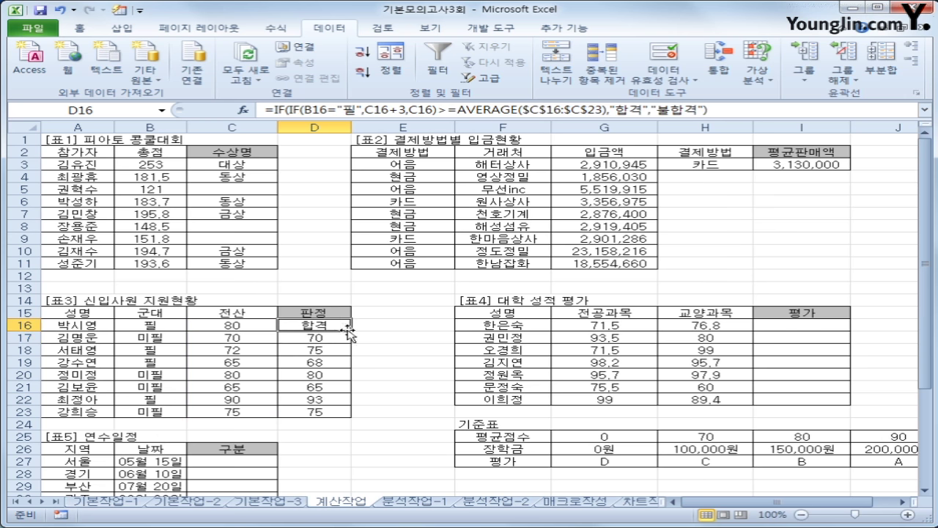
drag(349, 329, 339, 419)
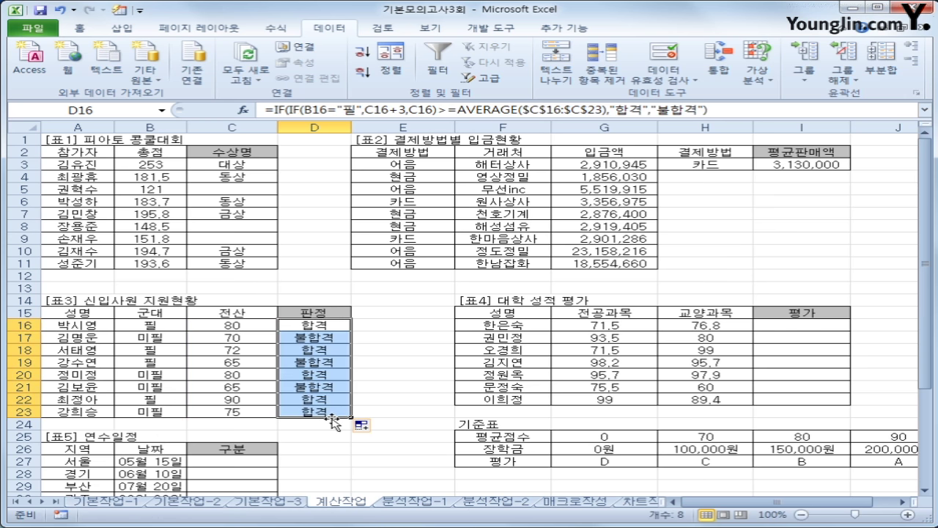
Step: Enter the AVERAGE of G16:H16 in I16 of 표4 and fill it down to I22
click(817, 327)
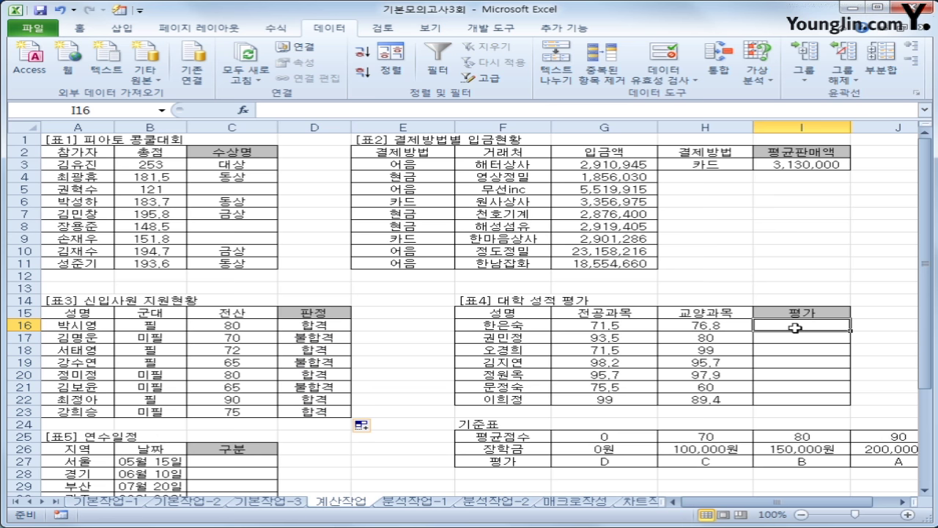
text(=)
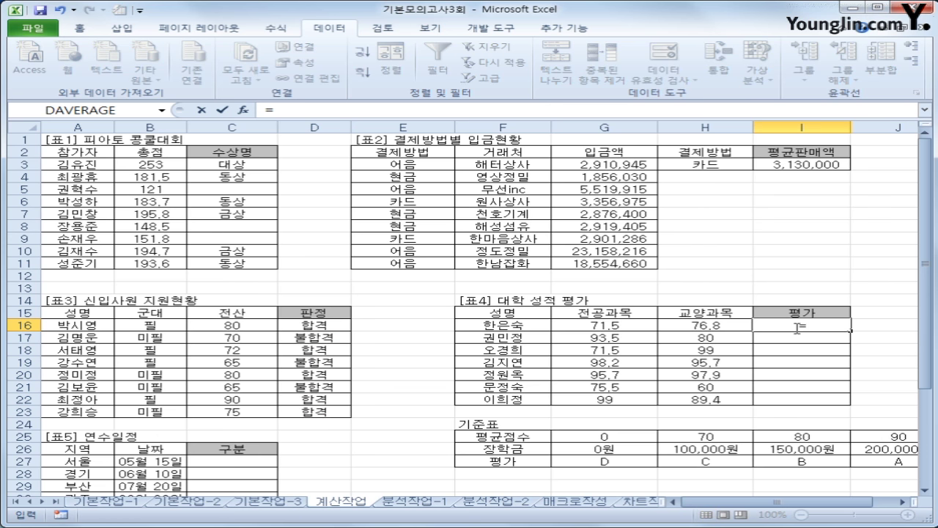
text(avera)
key(Tab)
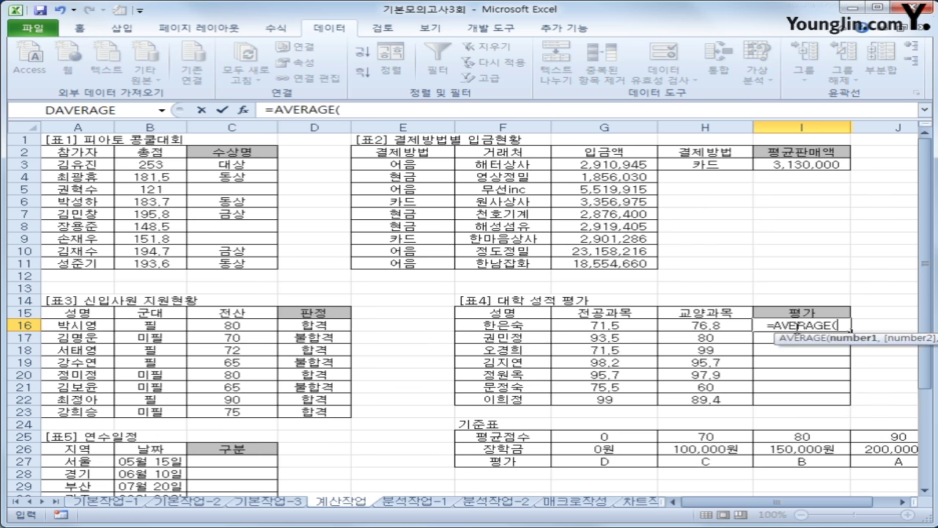
drag(634, 326, 678, 327)
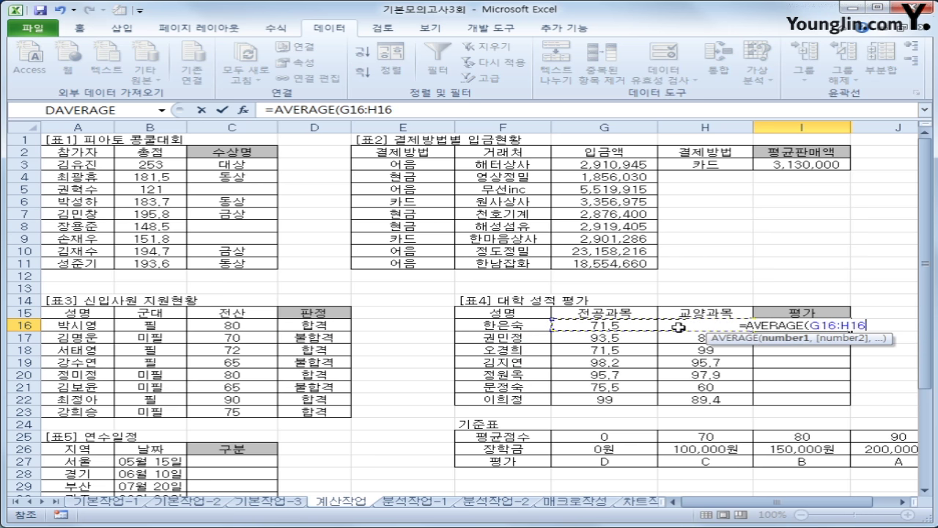
key(Return)
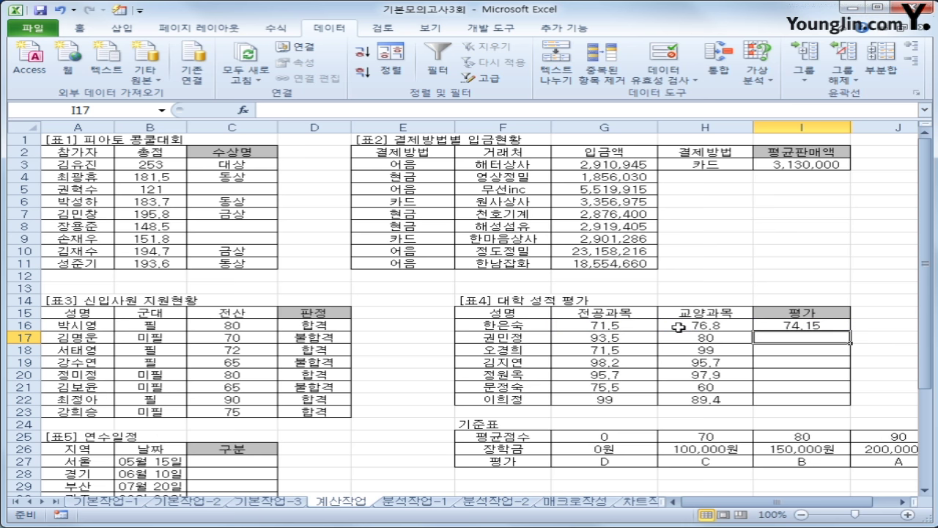
click(783, 324)
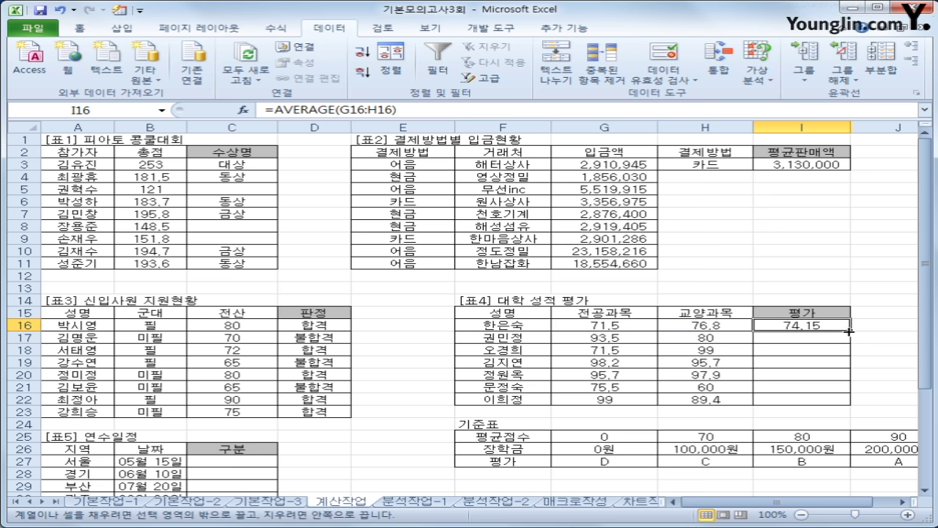
drag(849, 330, 839, 403)
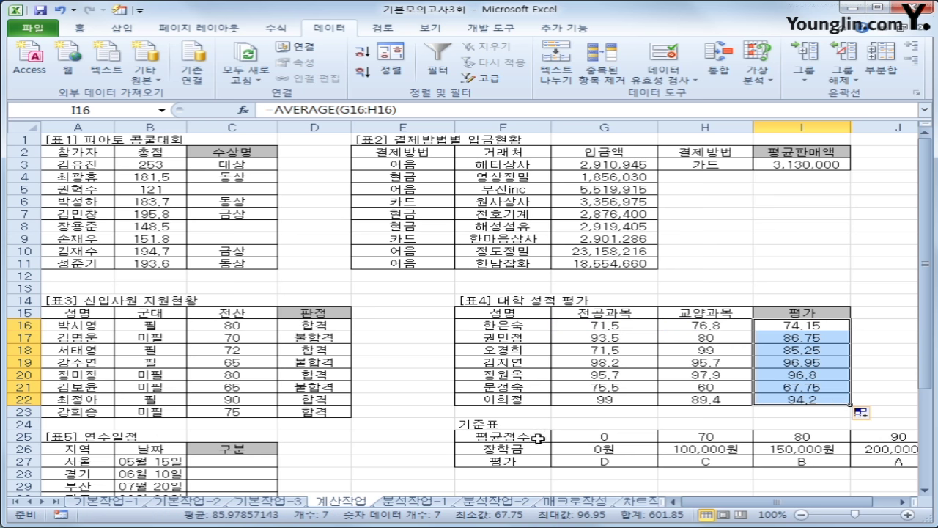
Step: Wrap the AVERAGE in I16 of 표4 in an HLOOKUP with the absolute 기준표 range $G$25:$J$27 as its table
drag(539, 437, 854, 466)
click(802, 324)
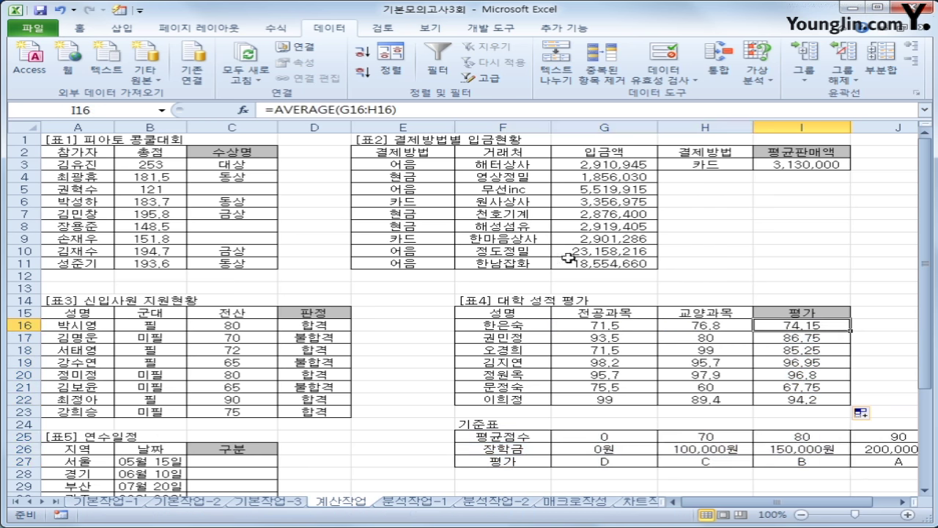
click(269, 110)
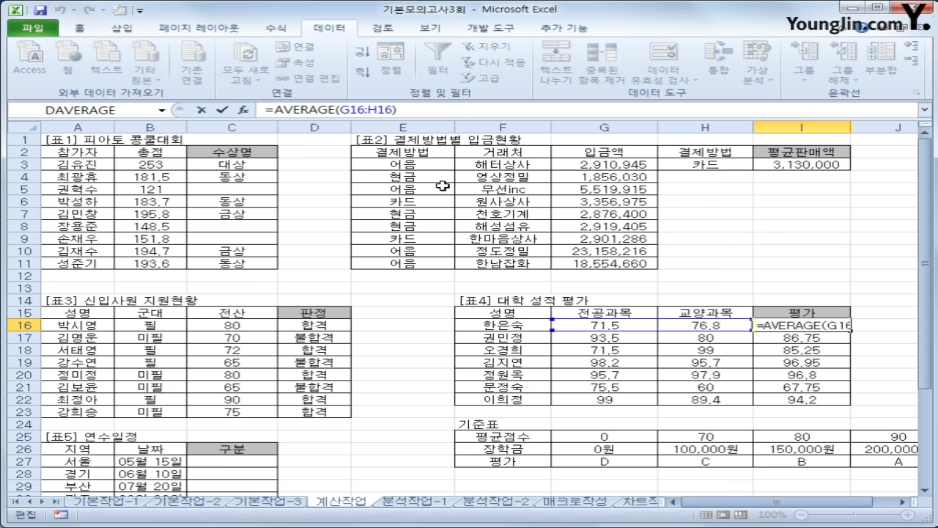
text(HLOOKUP()
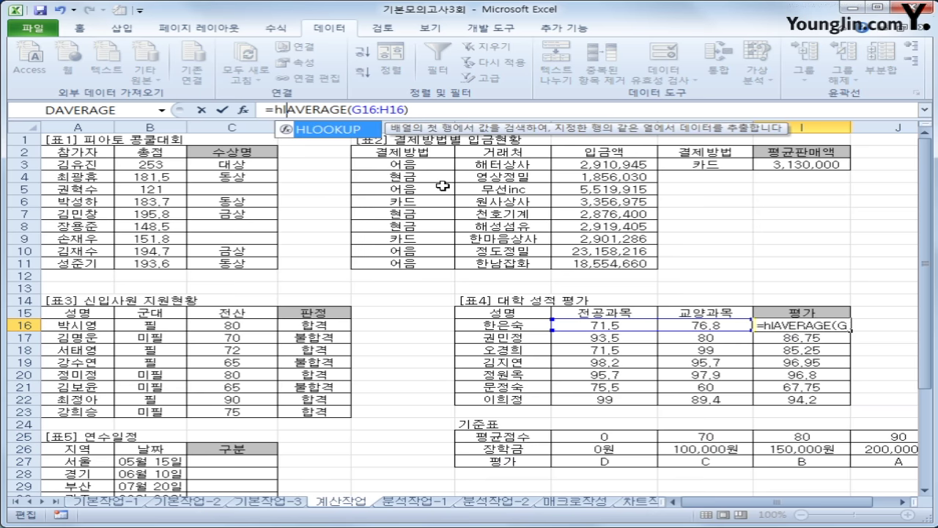
key(End)
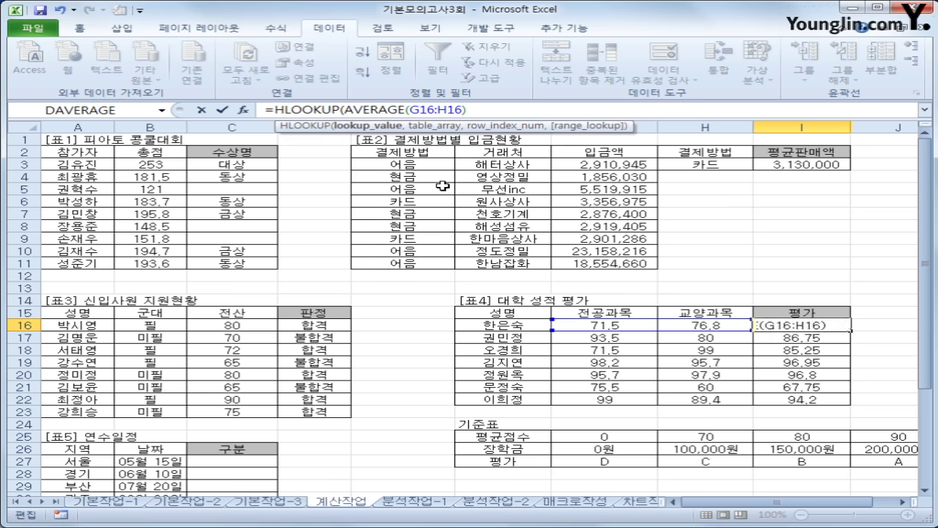
text(,)
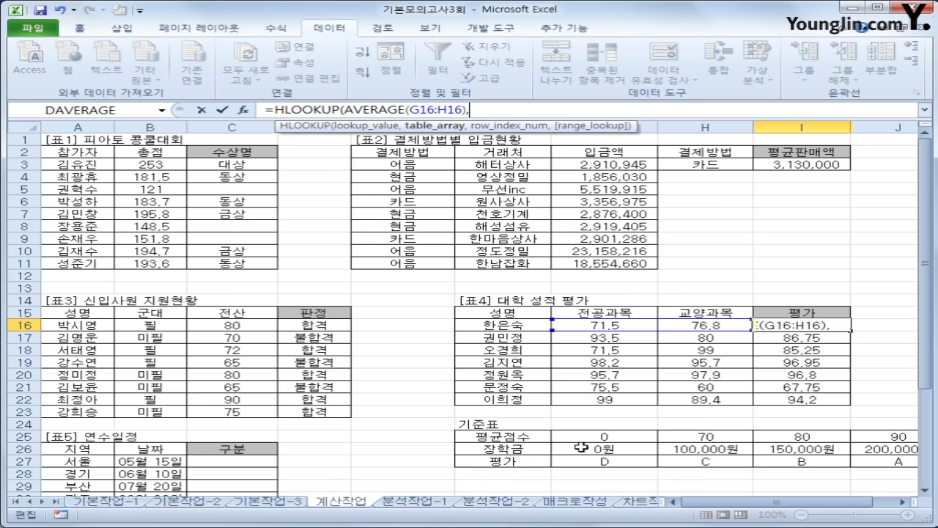
drag(583, 438, 880, 461)
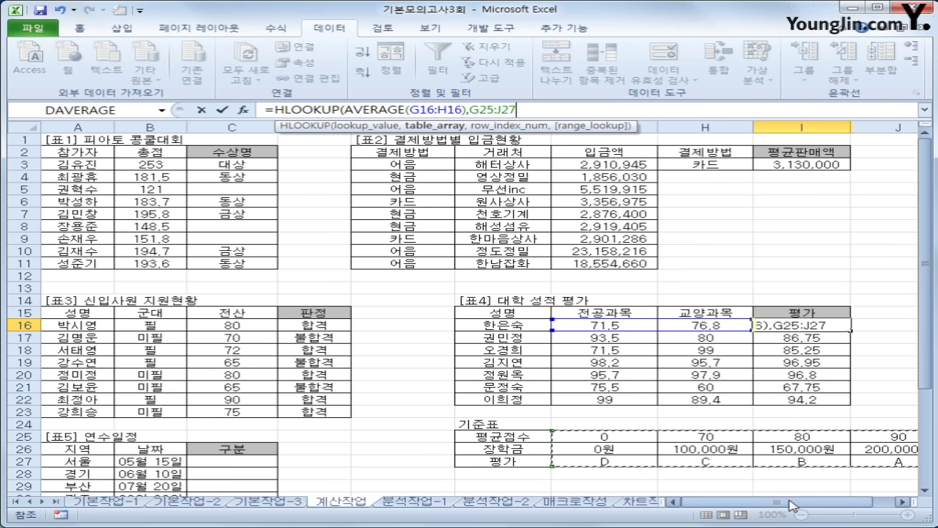
key(F4)
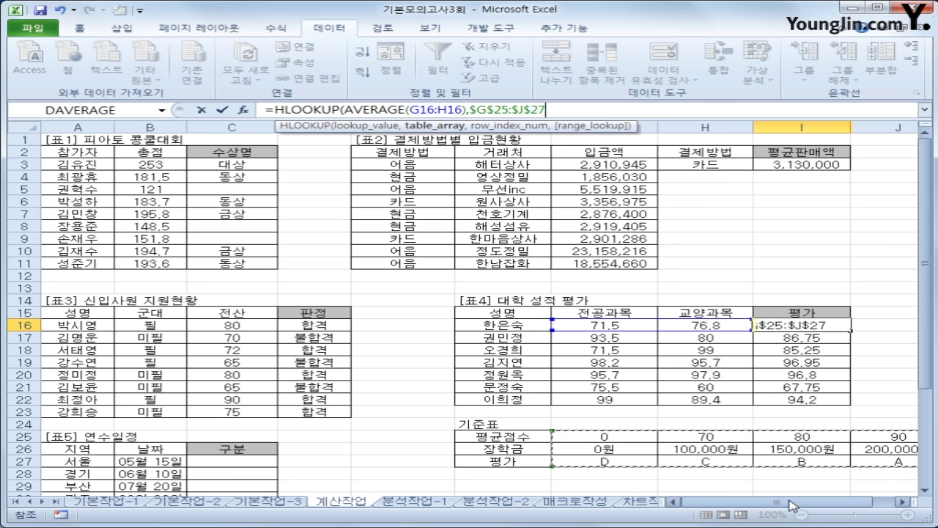
Step: Set the HLOOKUP row index to 3, enter the formula, and fill I16 down to I22
text(,)
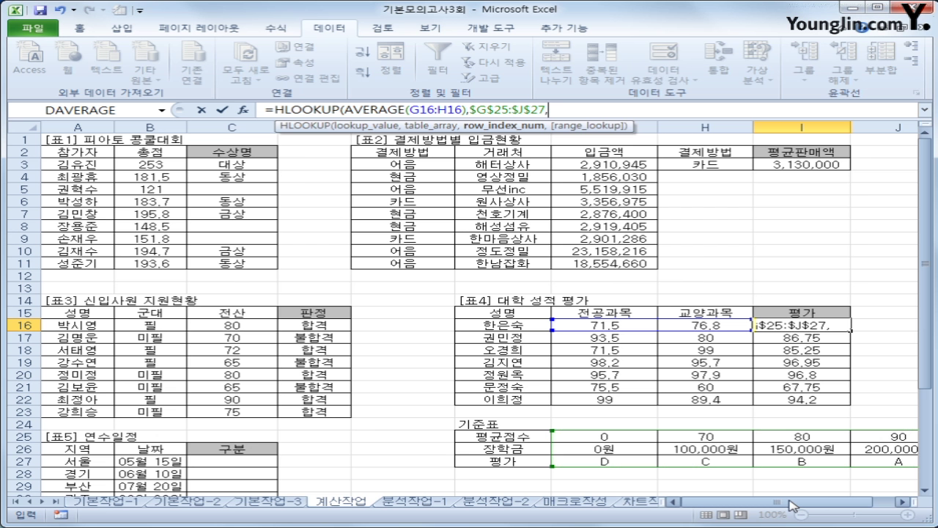
text(3)
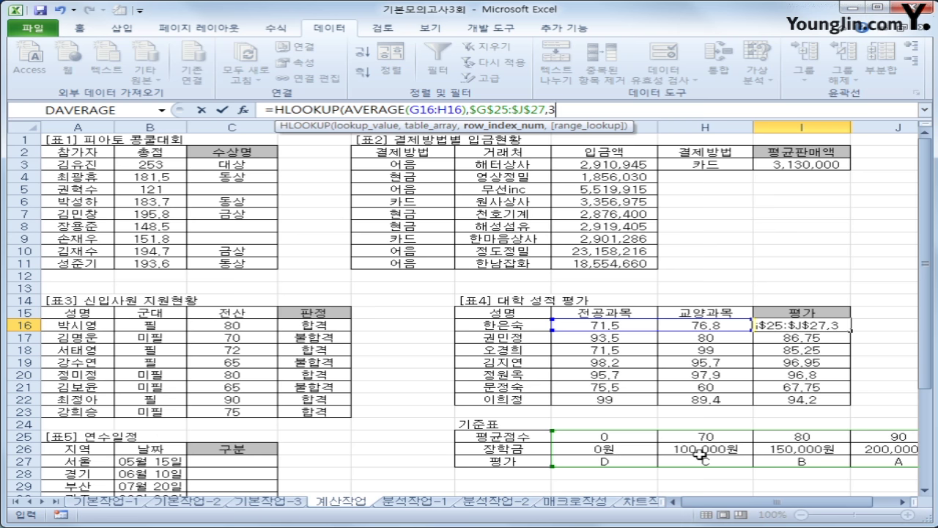
text())
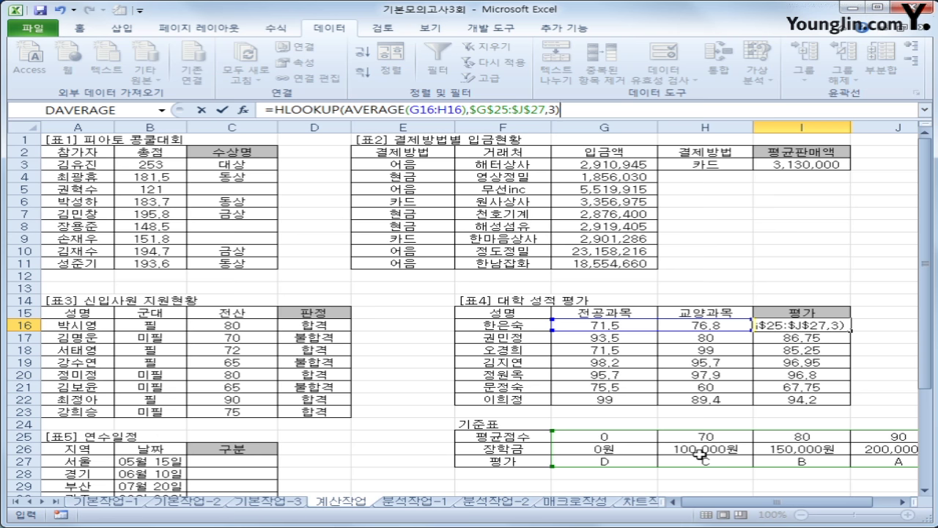
key(Return)
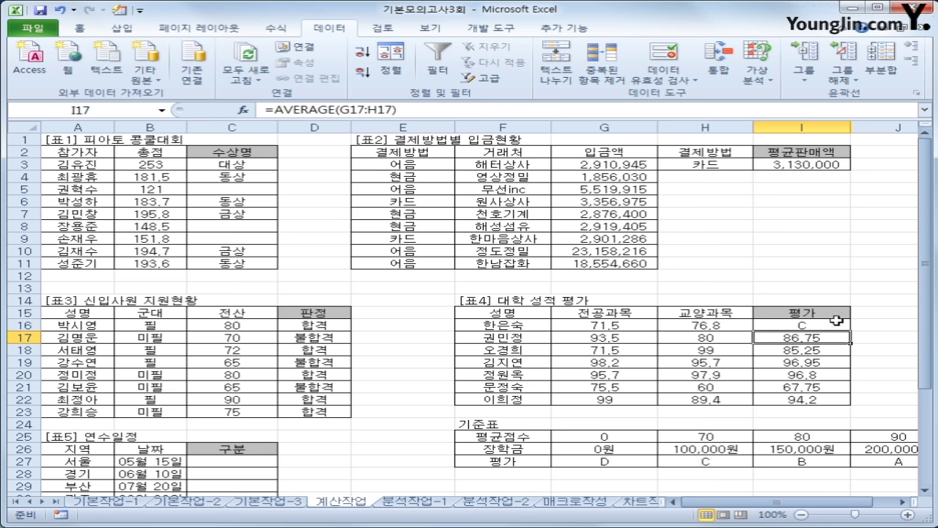
click(802, 322)
drag(851, 330, 837, 405)
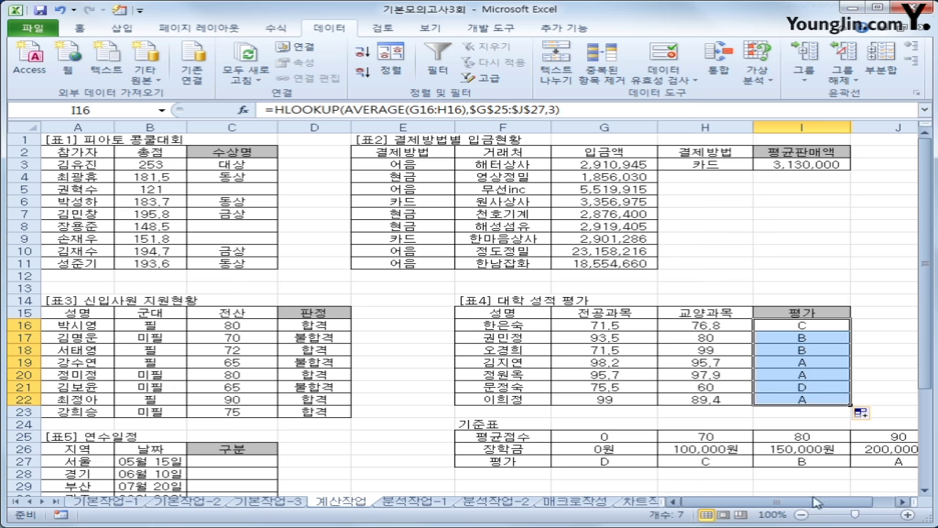
Step: Start an IF formula in C27 of 표5 whose condition takes the DAY of B27
drag(788, 505, 788, 507)
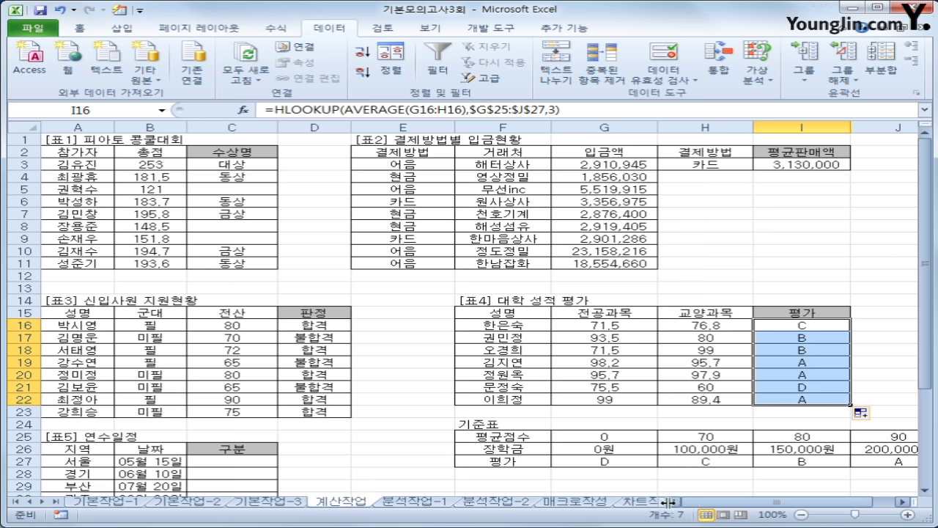
scroll(342, 465, down, 4)
click(214, 313)
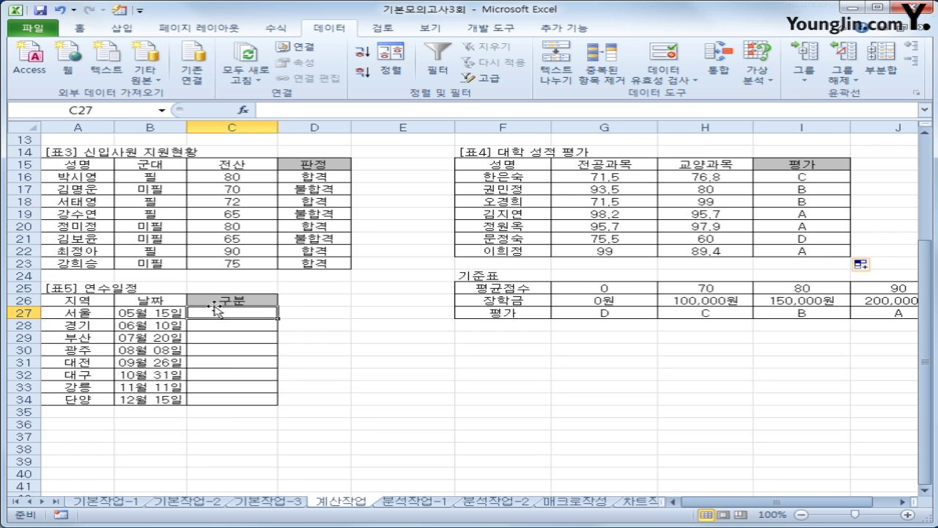
text(=)
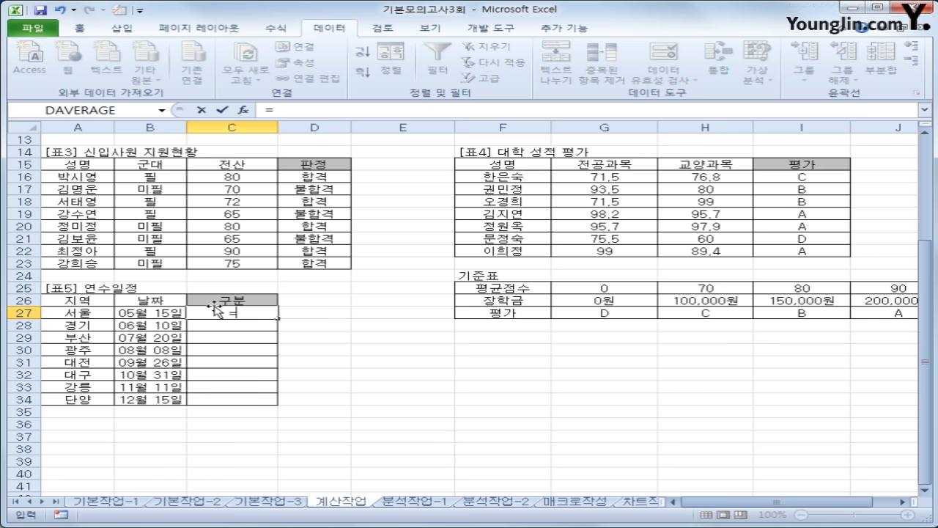
text(if()
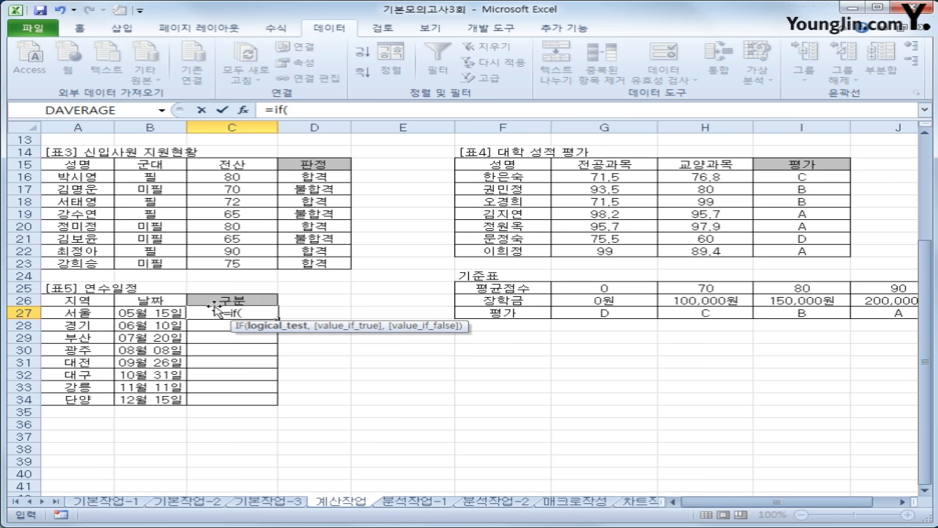
text(day)
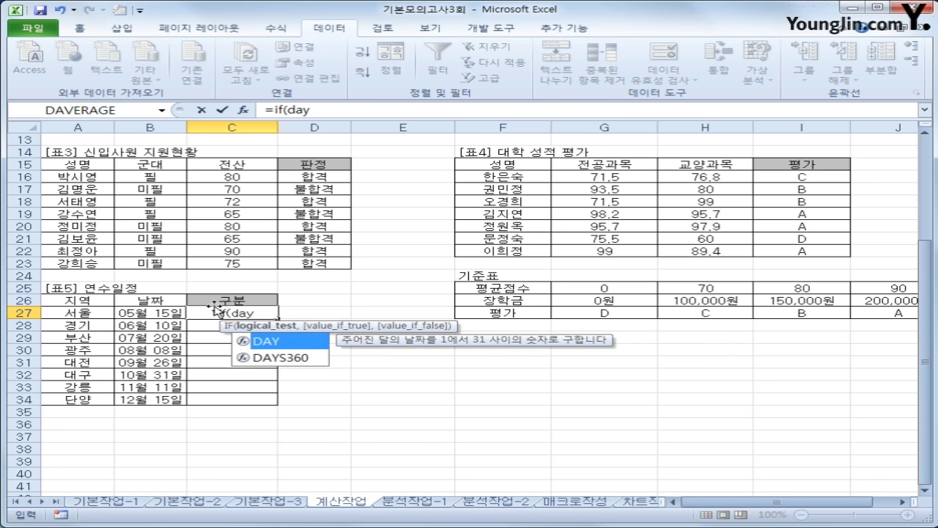
text(()
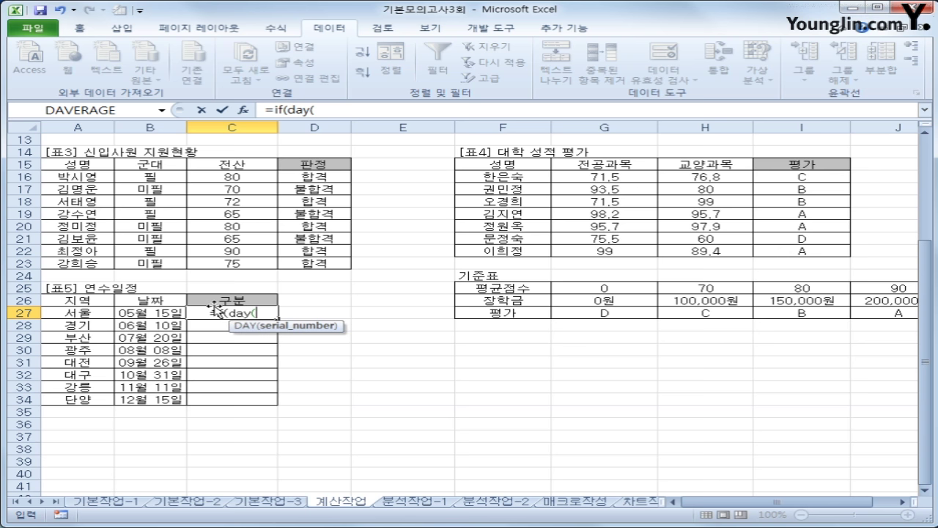
key(Left)
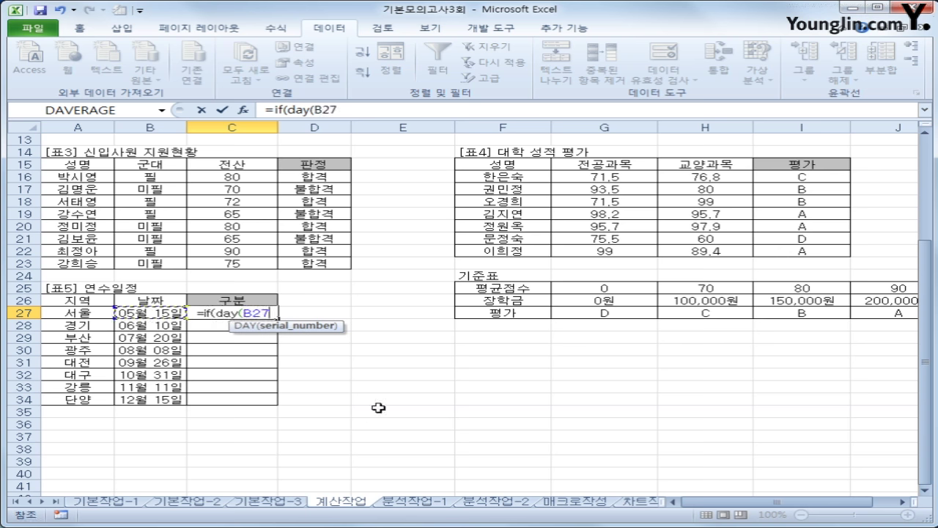
text())
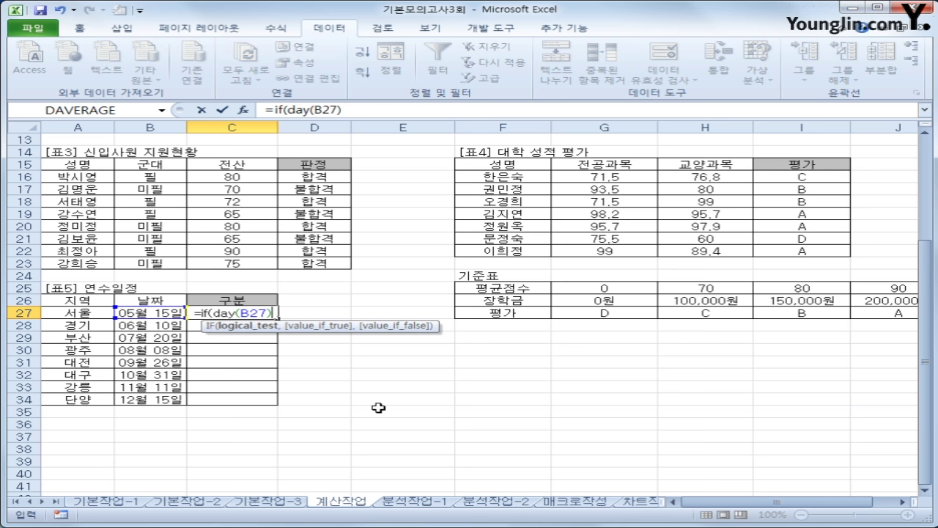
Step: Make the C27 condition test for a day <=10 and return "상순" when true
text(<=)
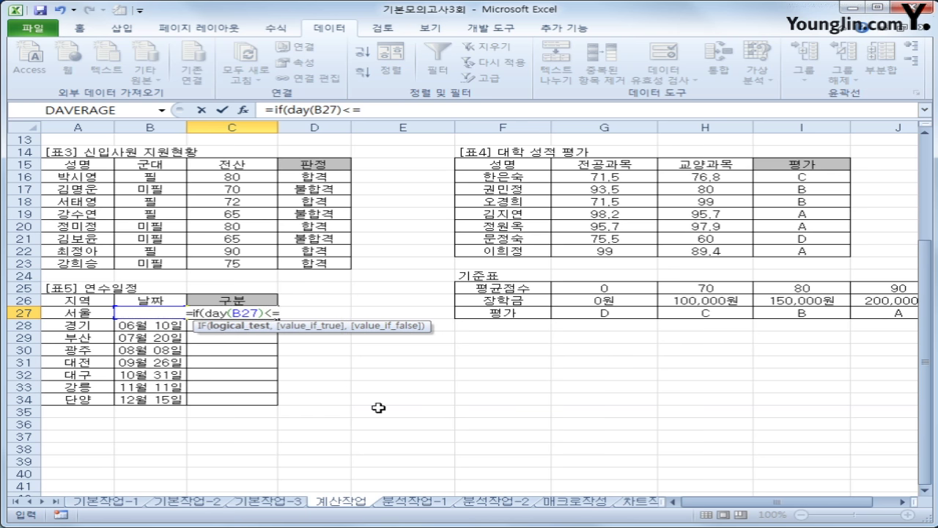
text(10,)
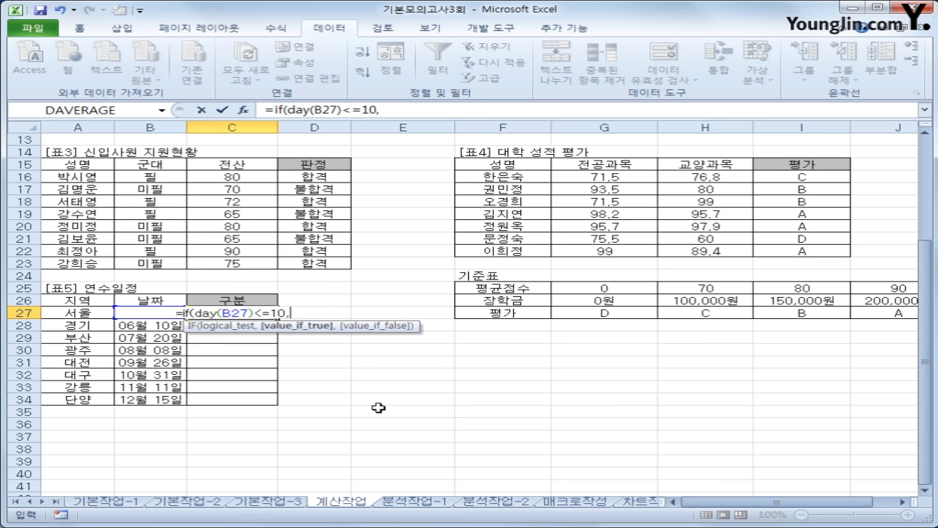
text("상순)
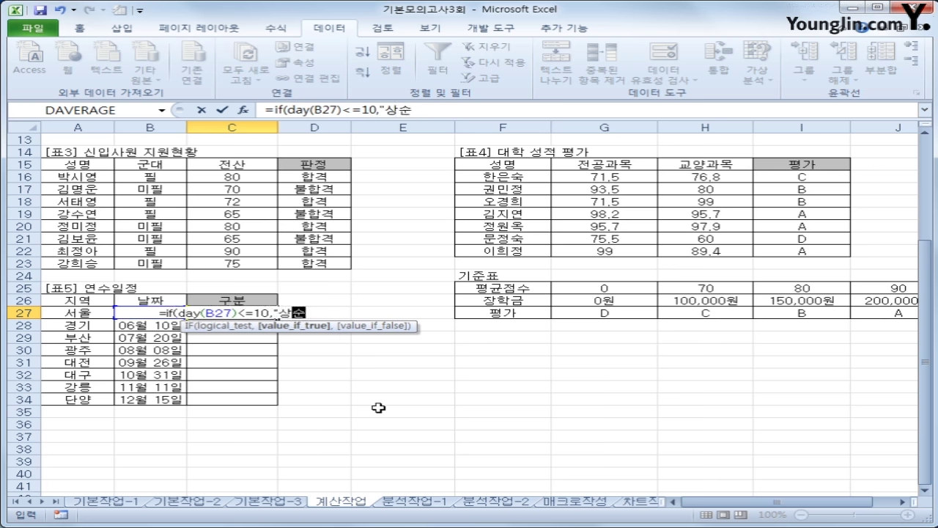
text(",)
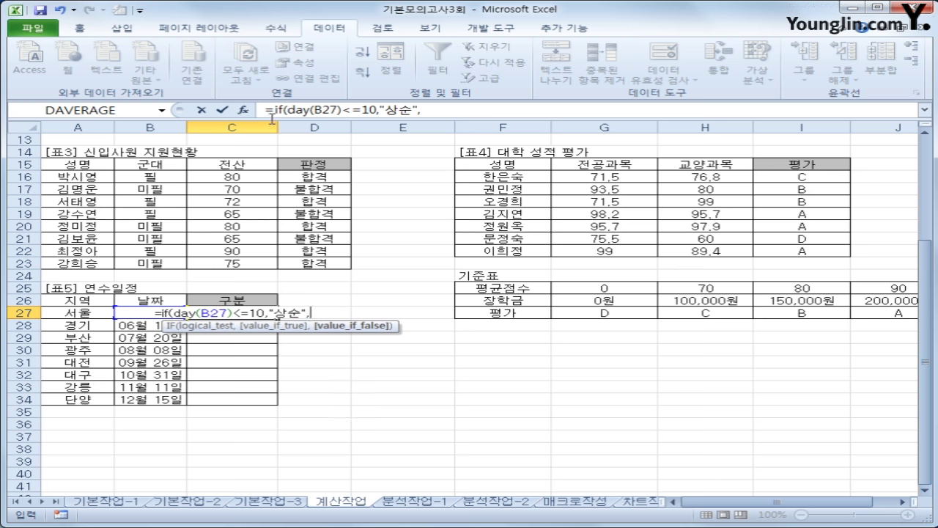
Step: Duplicate the IF portion of the C27 formula as its false argument and set the nested day limit to 20
drag(275, 110, 427, 113)
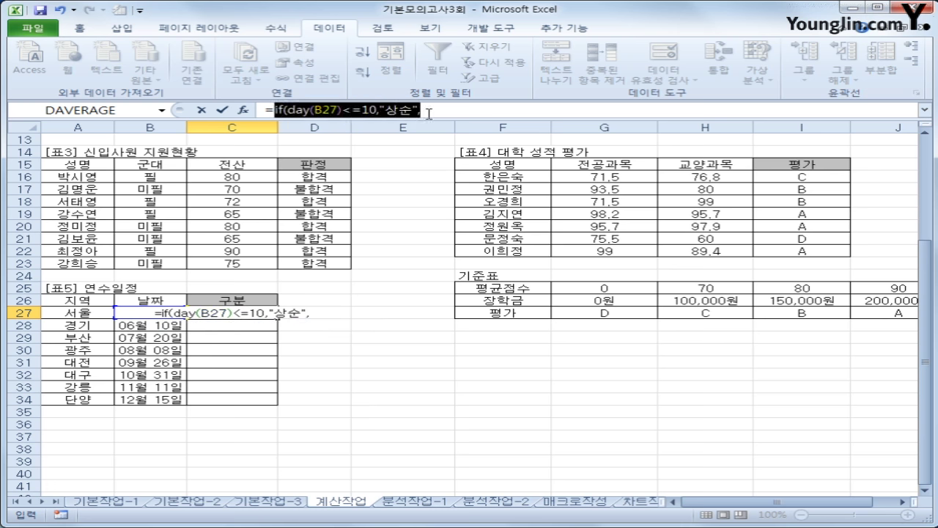
key(ctrl+c)
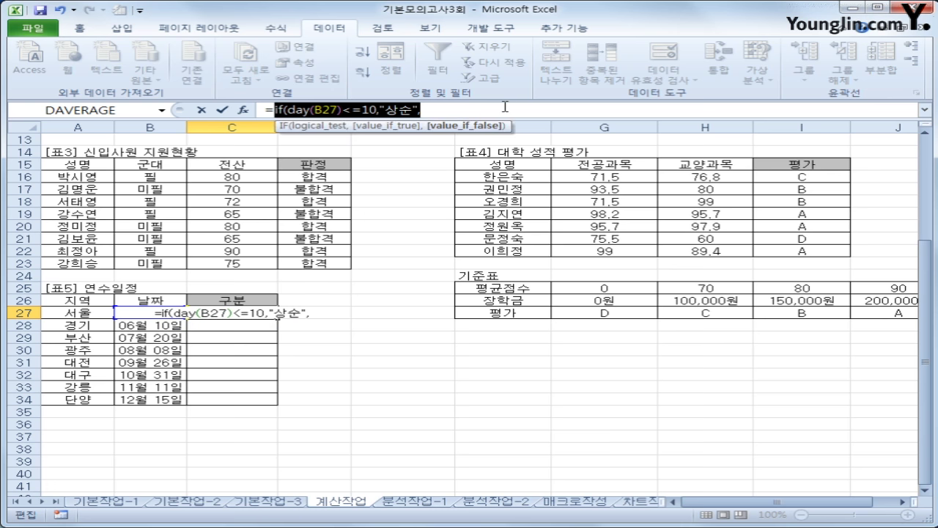
click(505, 107)
key(ctrl+v)
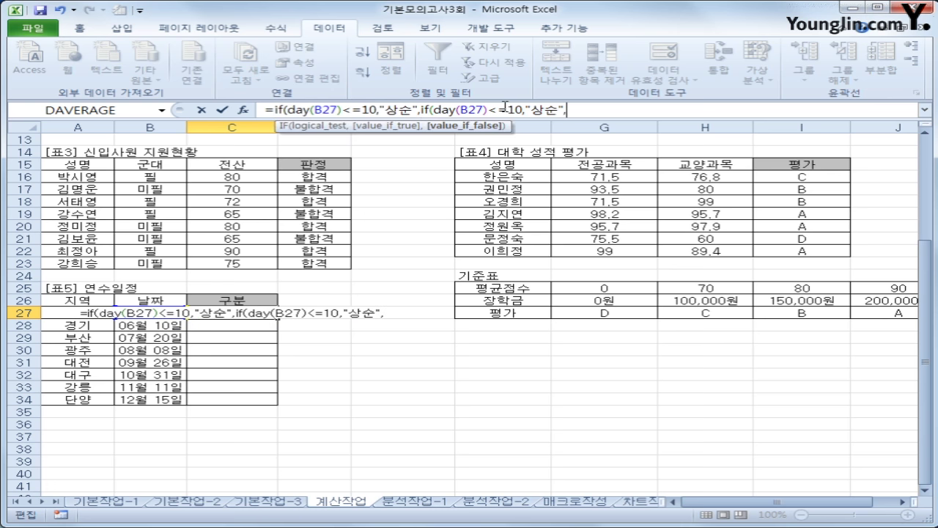
click(417, 110)
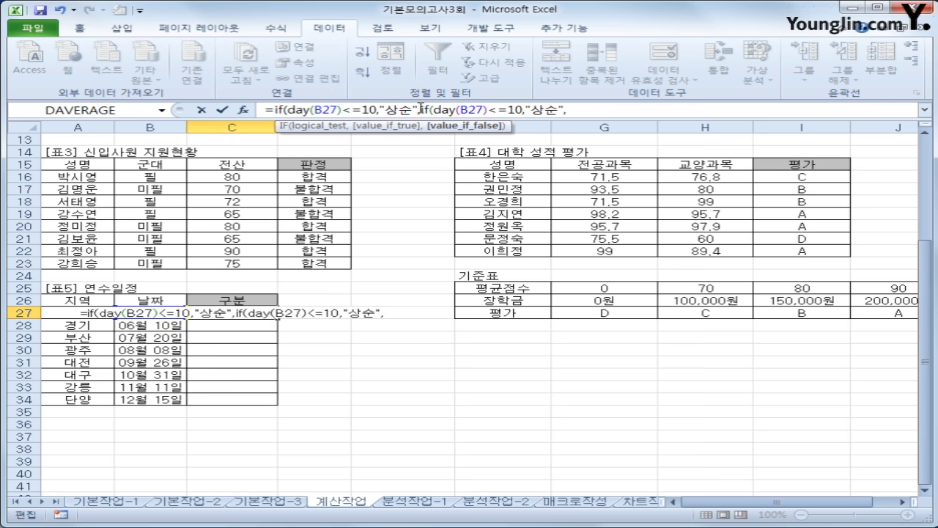
click(511, 110)
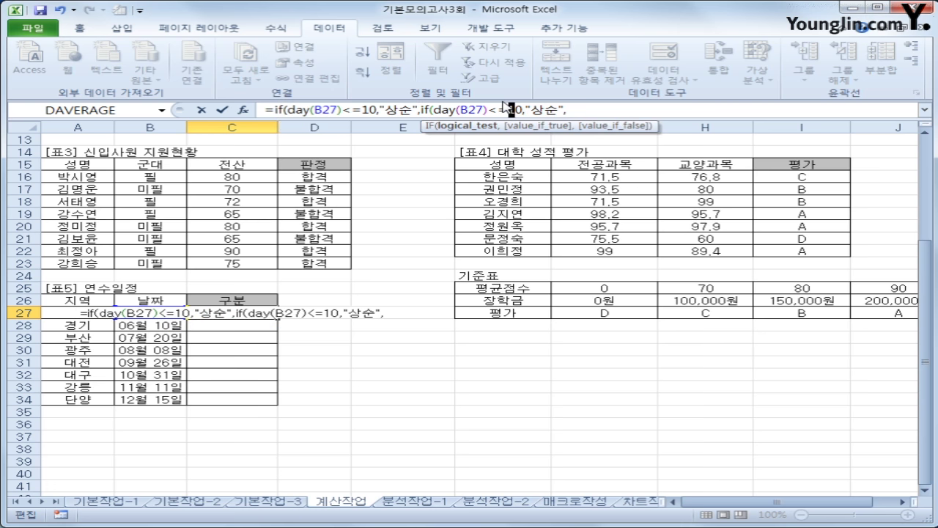
key(Delete)
text(2)
Step: Change the nested IF's true value in the C27 formula to "중순"
key(Right)
key(Right)
key(Right)
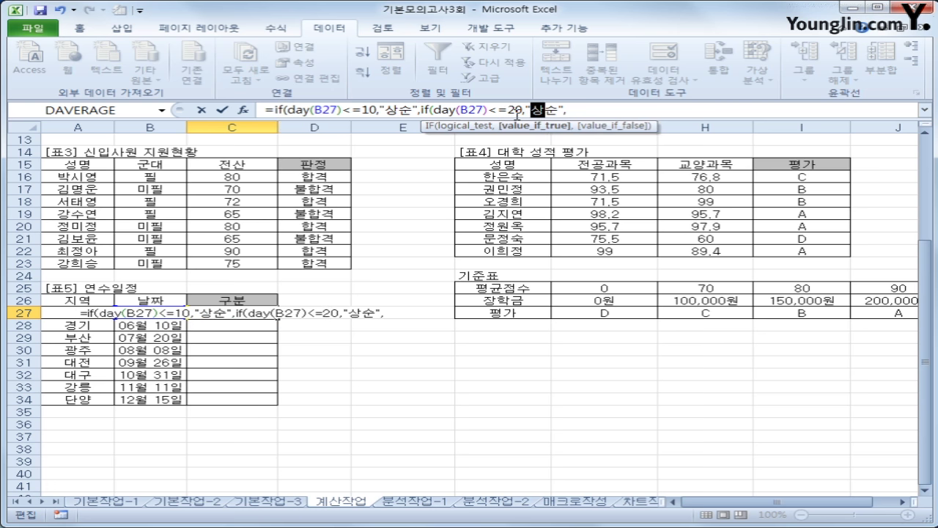
text(w)
key(BackSpace)
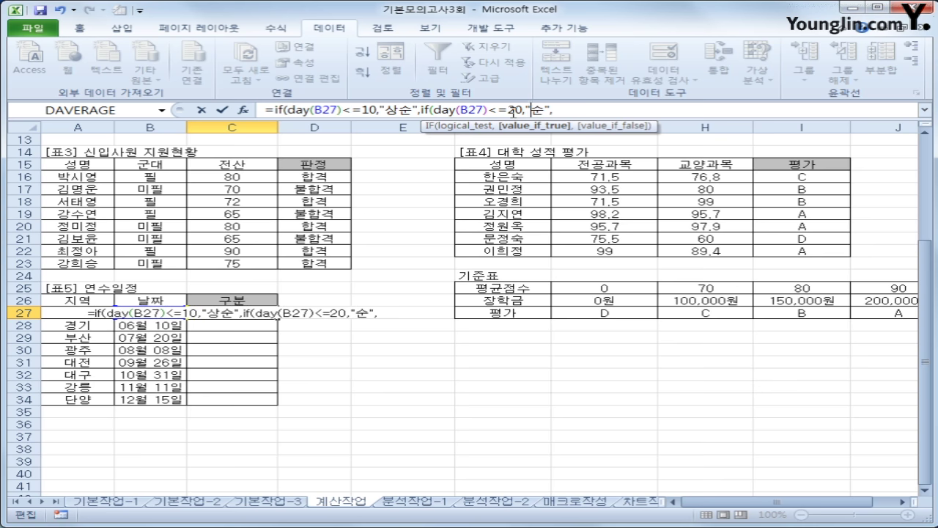
key(Hangul)
text(주ㅇ)
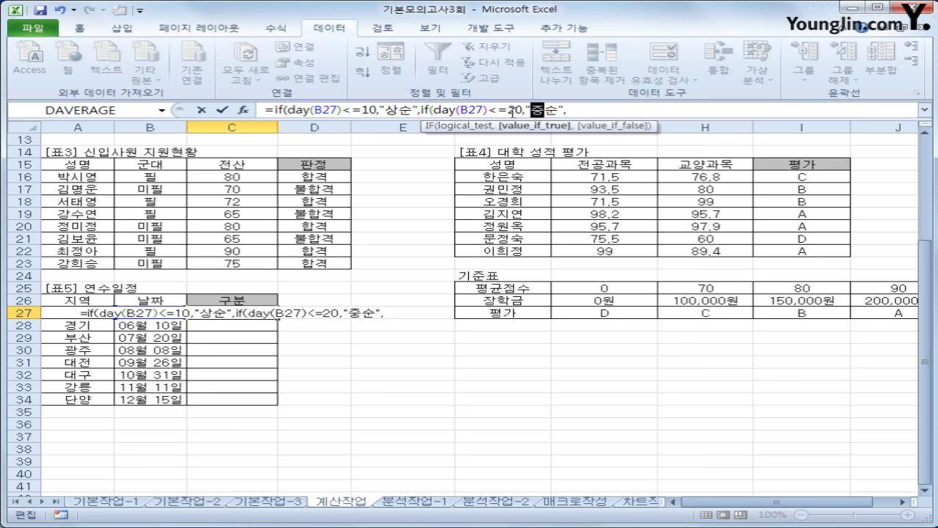
Step: Add "하순" as the nested IF's false value, close and enter the formula, and fill C27 down to C34
key(Right)
key(Right)
key(Right)
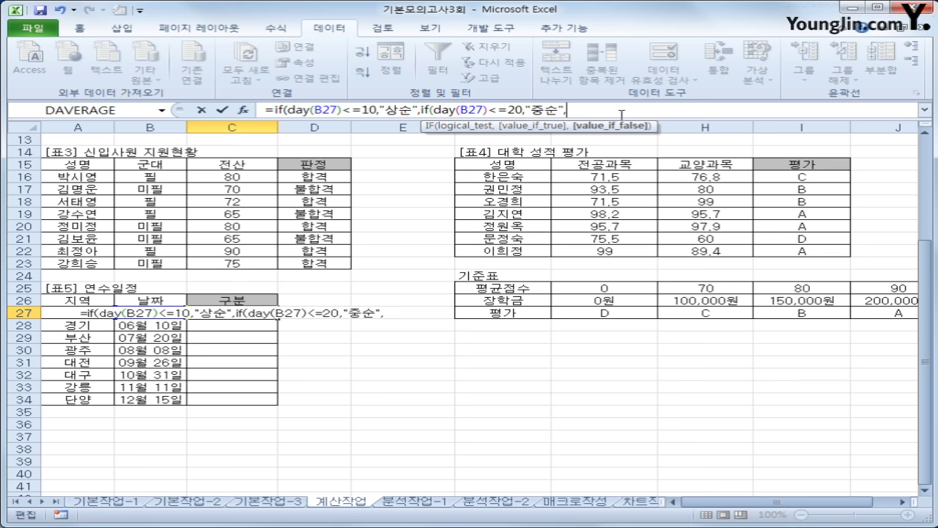
text("하순")
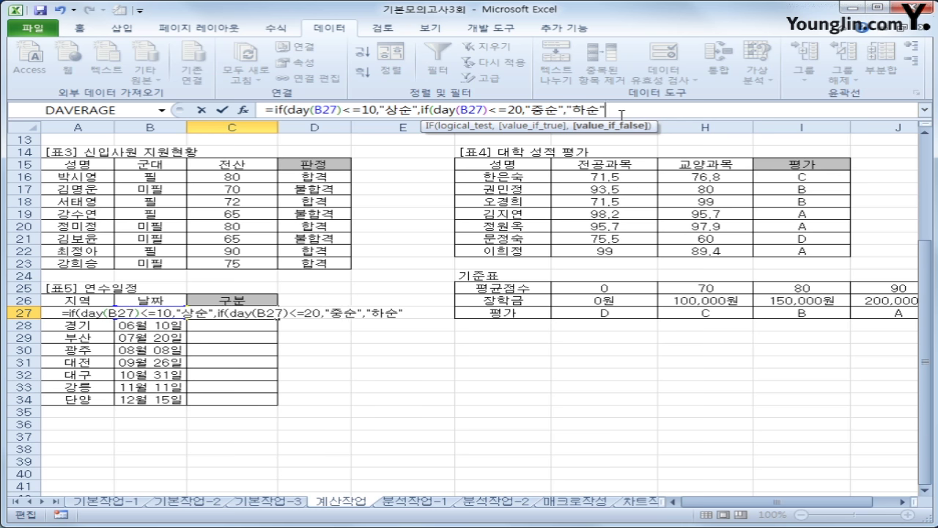
text())
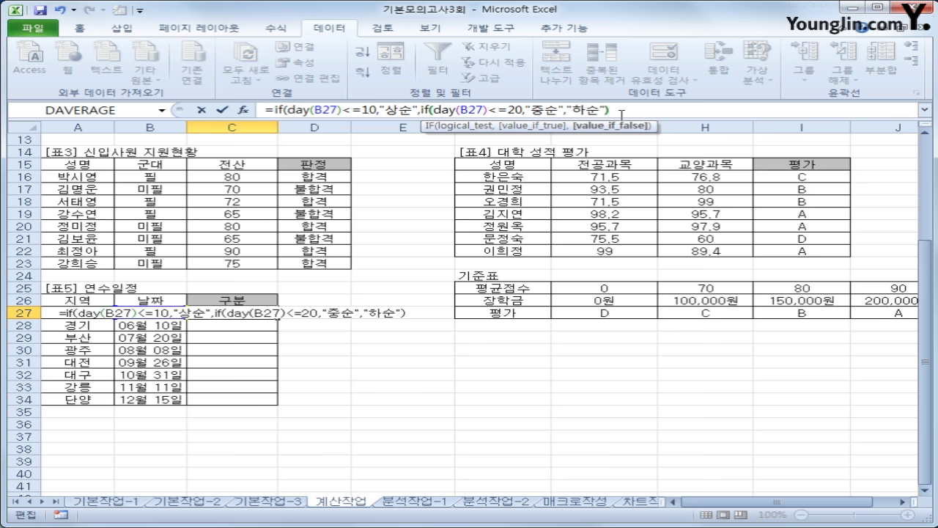
text())
key(Return)
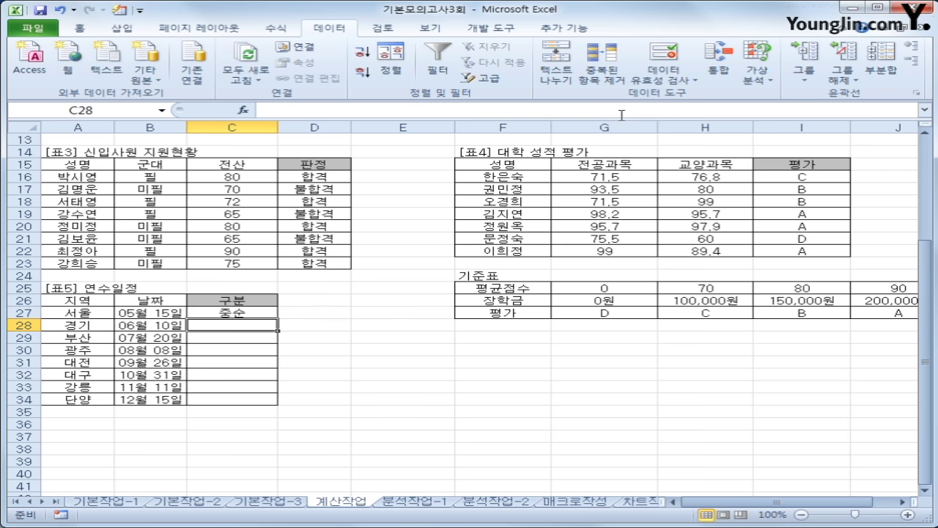
click(220, 306)
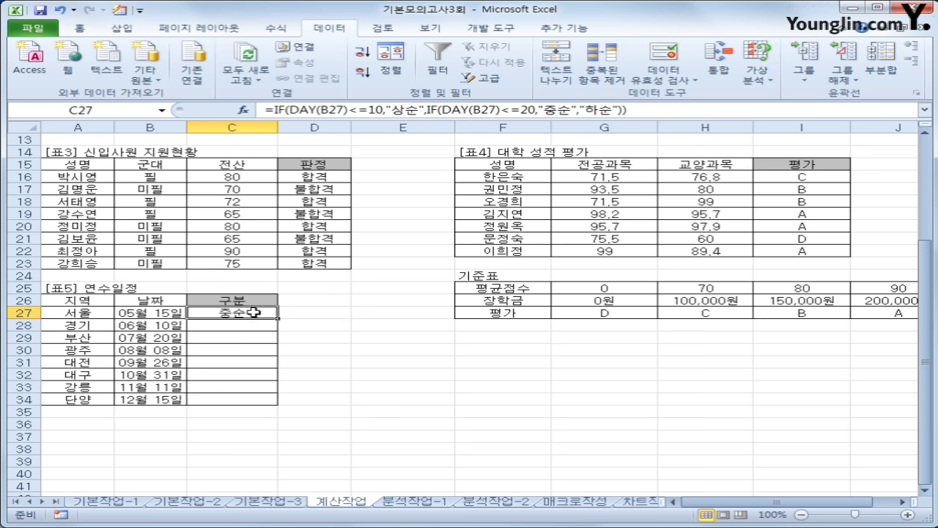
drag(277, 318, 276, 408)
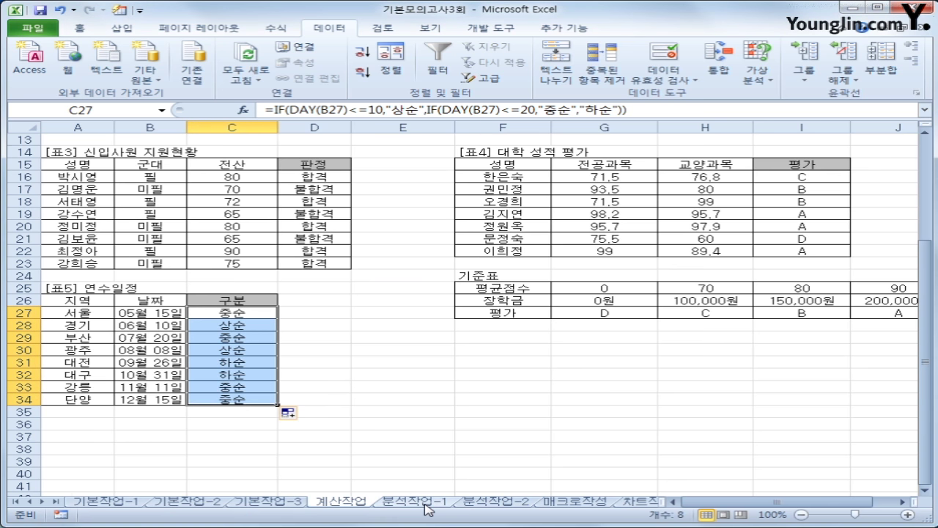
Step: On the 분석작업-1 sheet, examine the 차용분석 inputs, the 월납입액 formula, and the table's 연이율 and 차용금액 headings
click(426, 505)
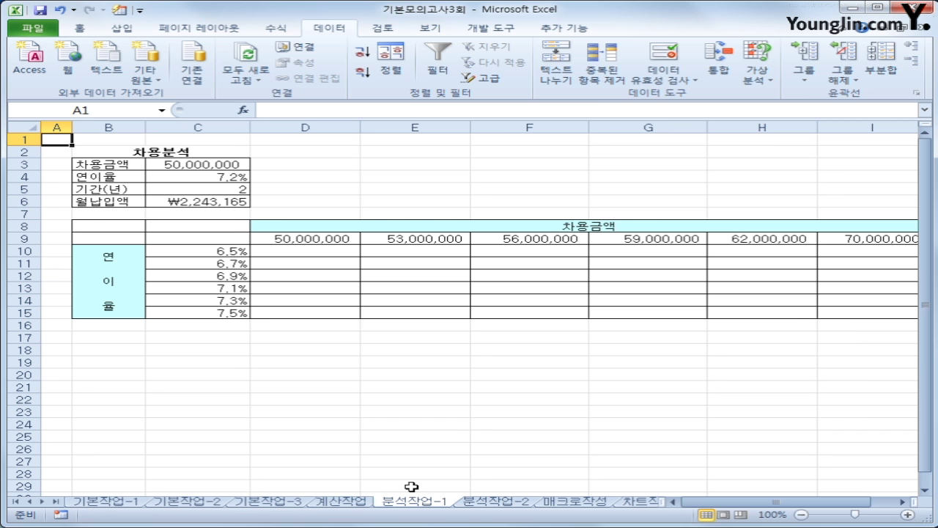
click(194, 164)
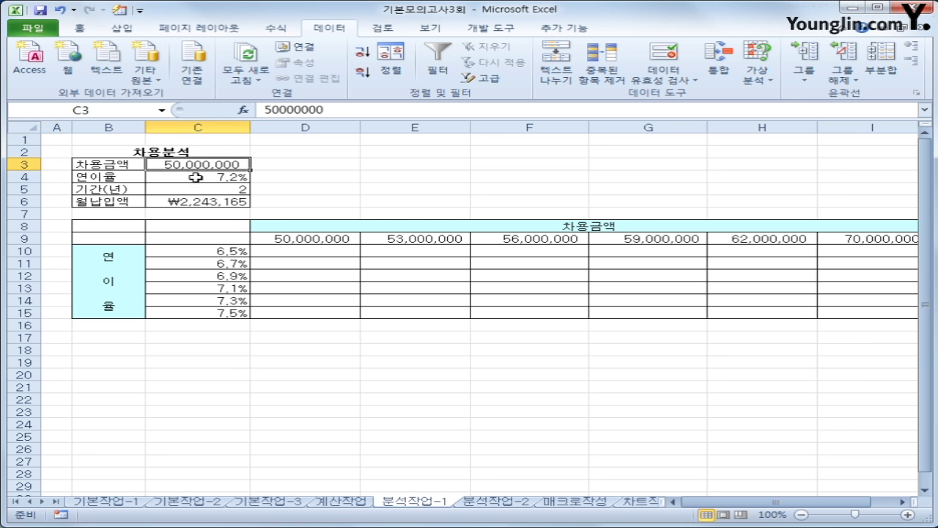
click(189, 178)
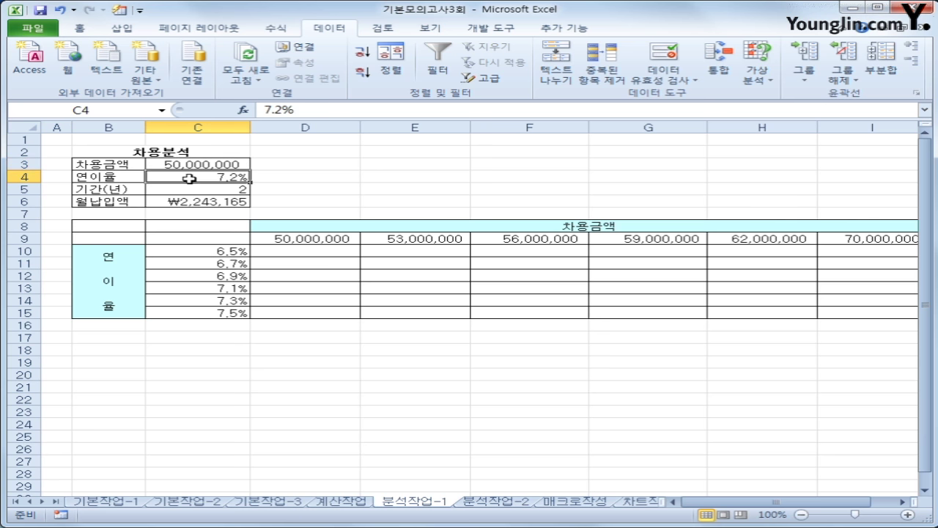
click(188, 189)
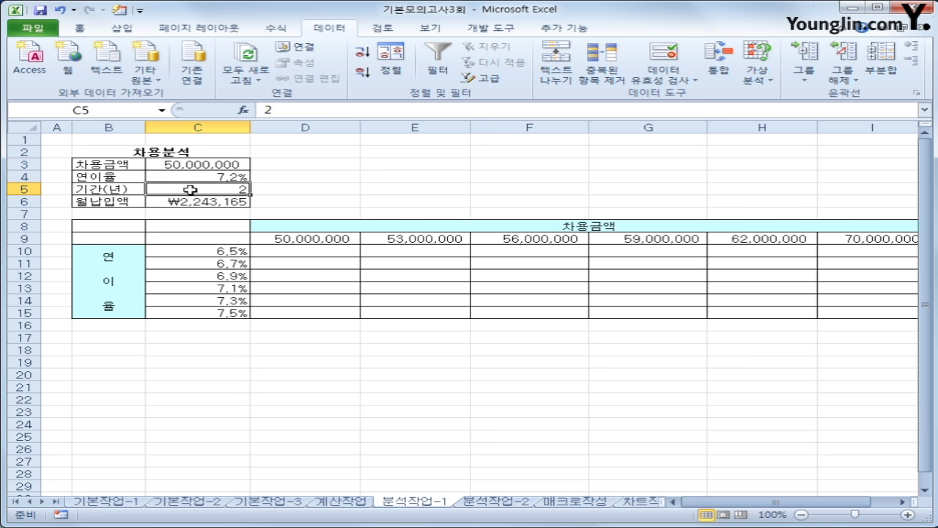
click(204, 199)
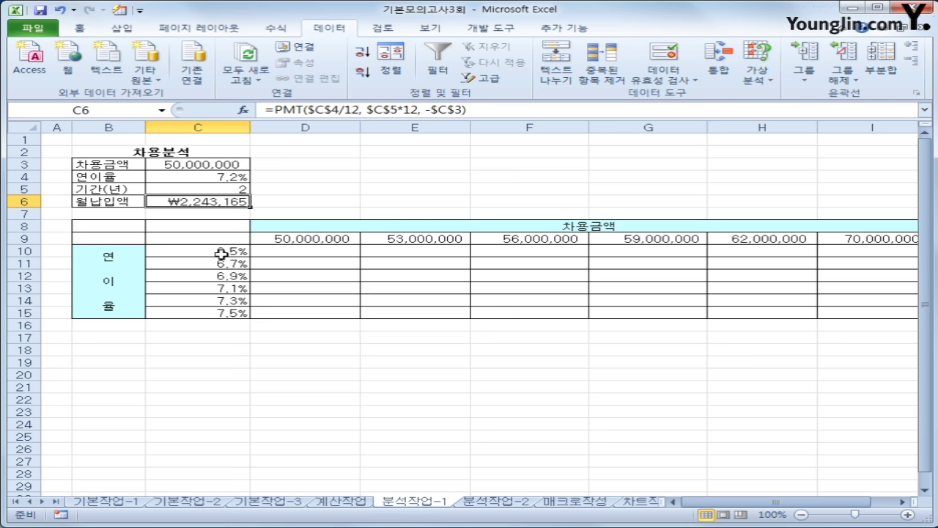
drag(220, 251, 220, 314)
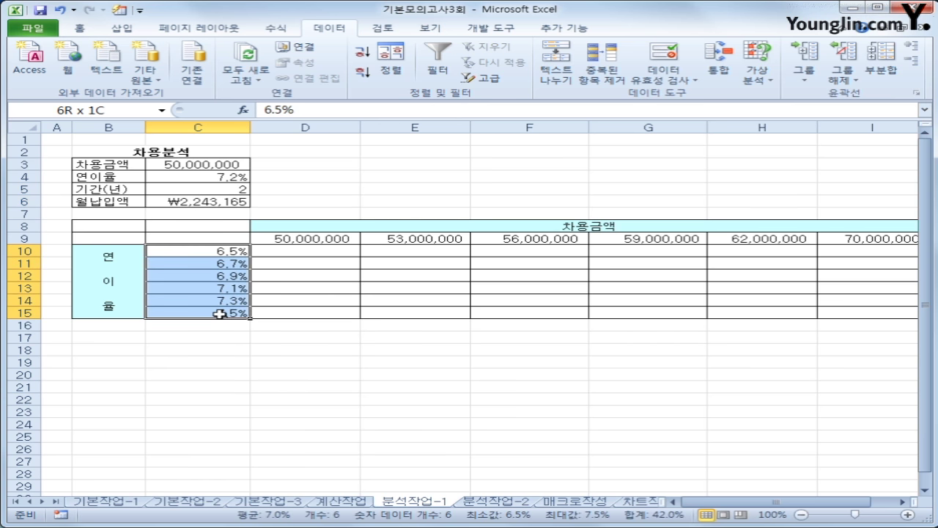
click(281, 239)
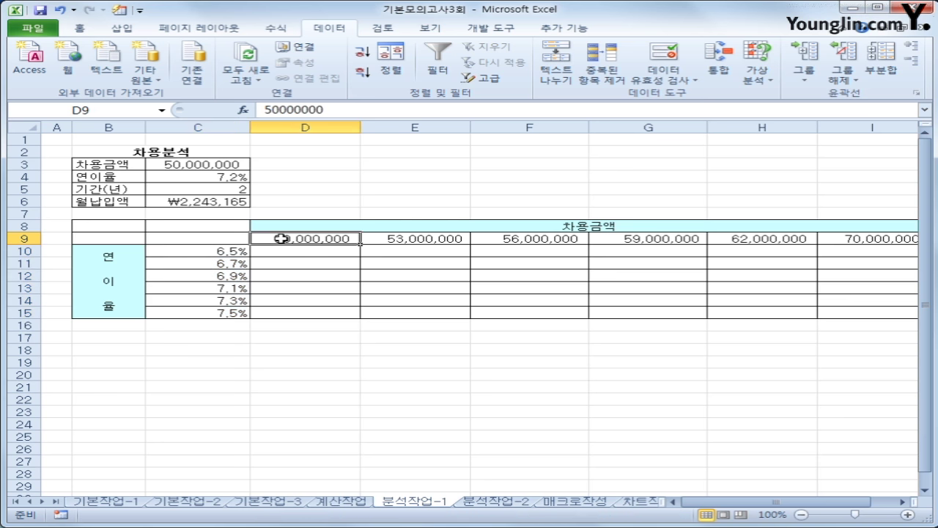
drag(325, 239, 812, 241)
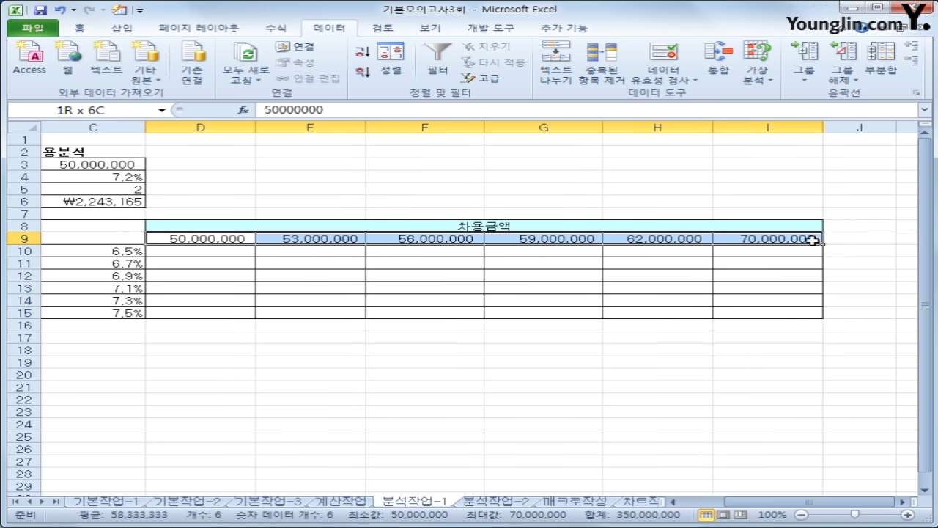
drag(743, 501, 703, 504)
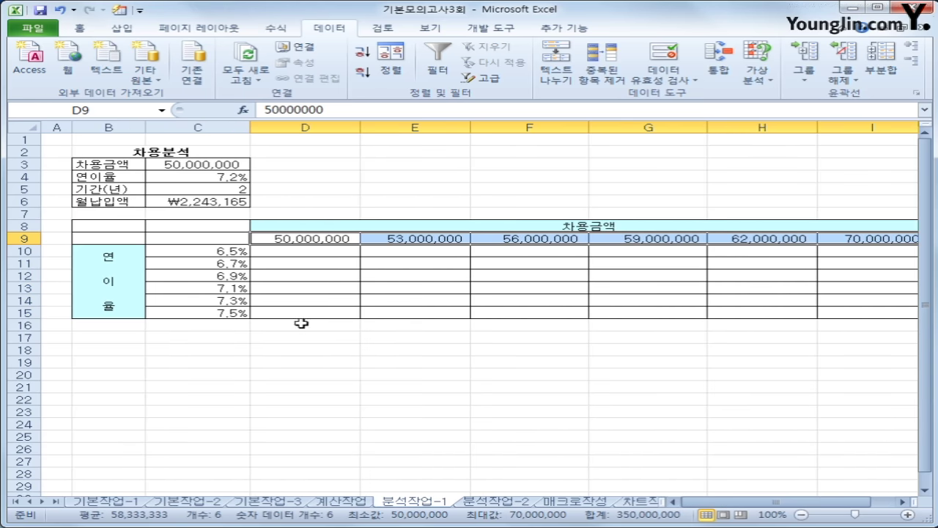
Step: Link the data table's corner cell C9 to the 월납입액 result with =C6
click(196, 240)
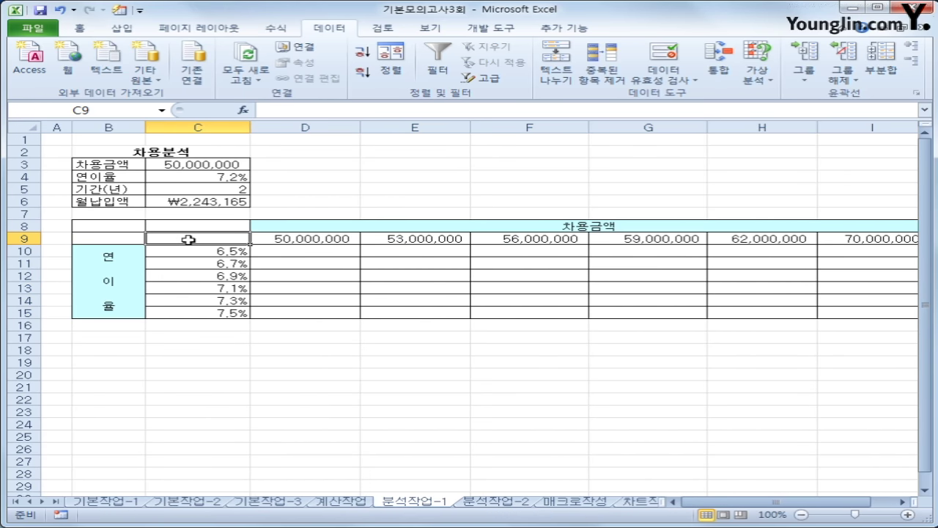
text(=)
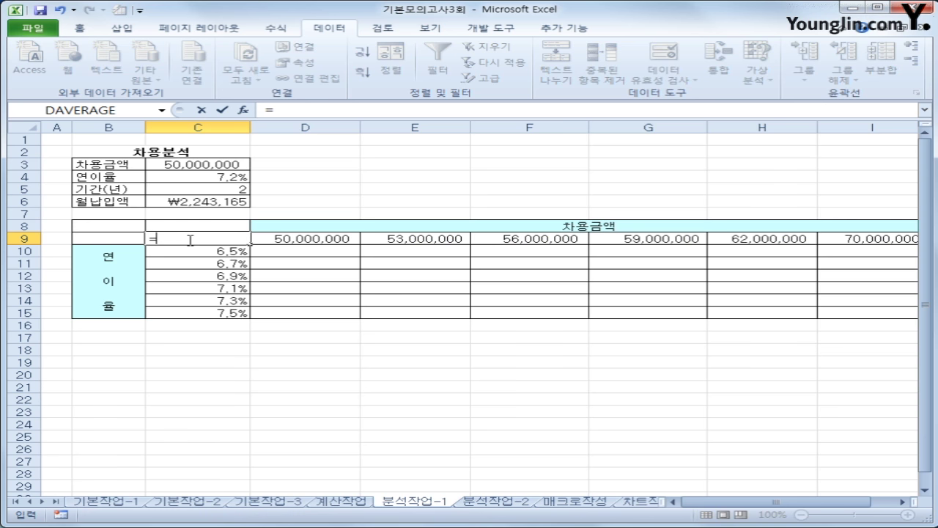
click(192, 204)
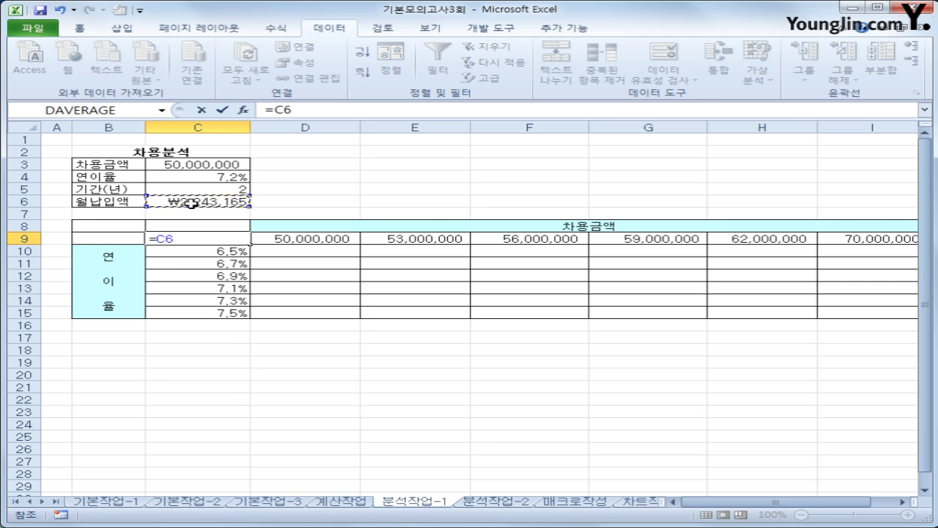
key(Return)
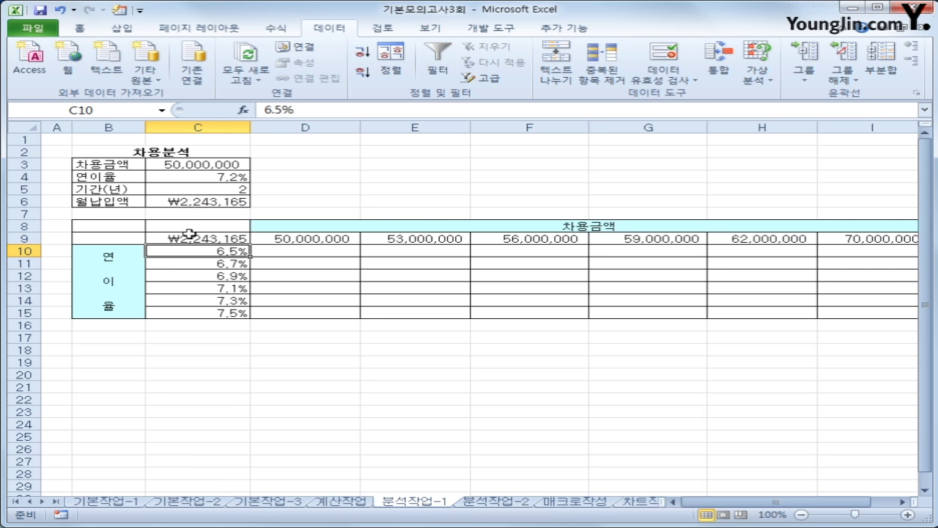
Step: Create a two-variable data table on C9:I15 with row input cell $C$3 and column input cell $C$4
drag(185, 237, 834, 310)
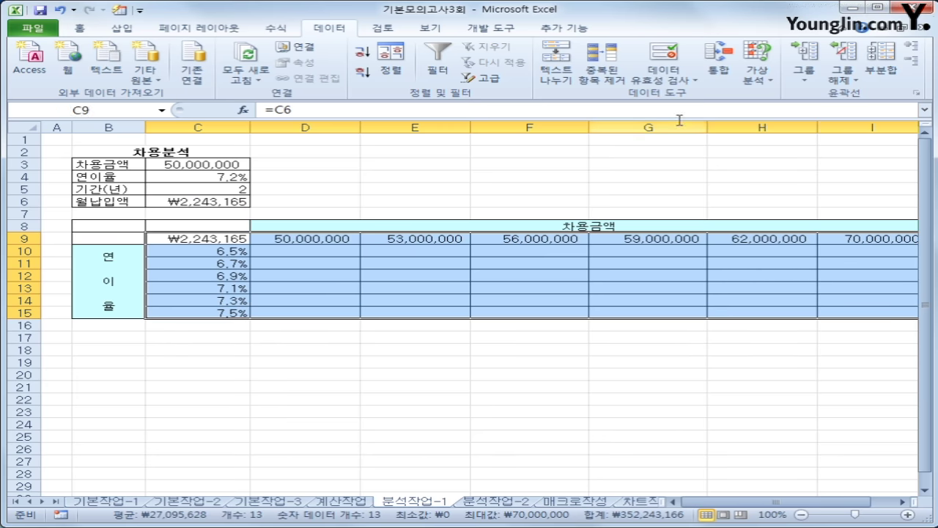
click(757, 73)
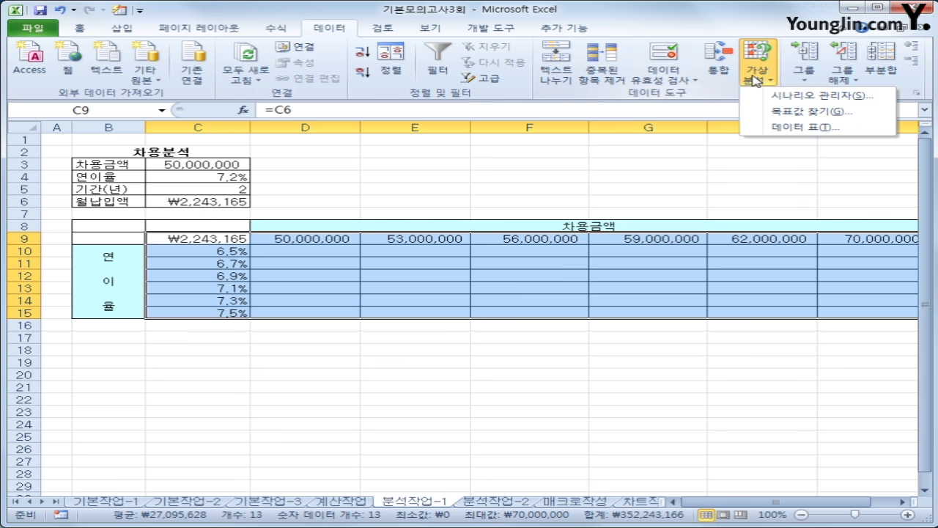
click(783, 128)
drag(458, 367, 478, 142)
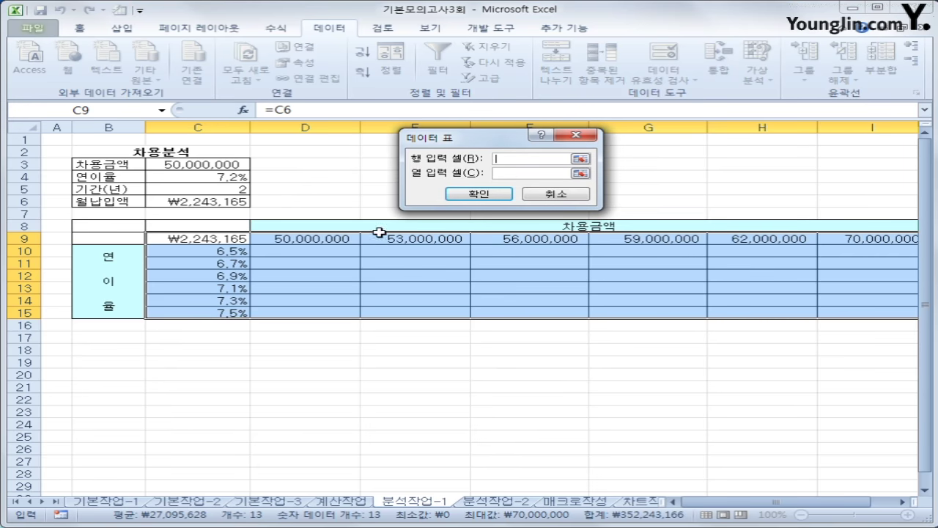
click(214, 165)
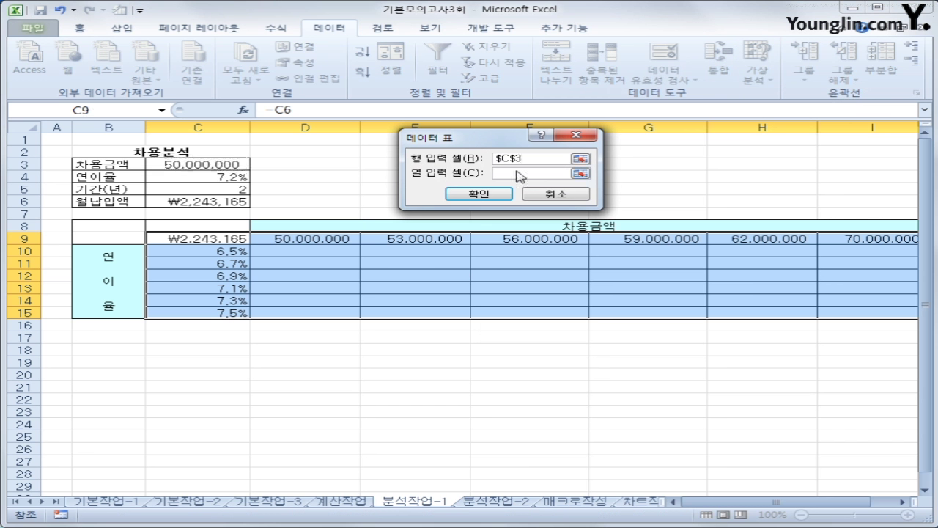
click(519, 173)
click(242, 177)
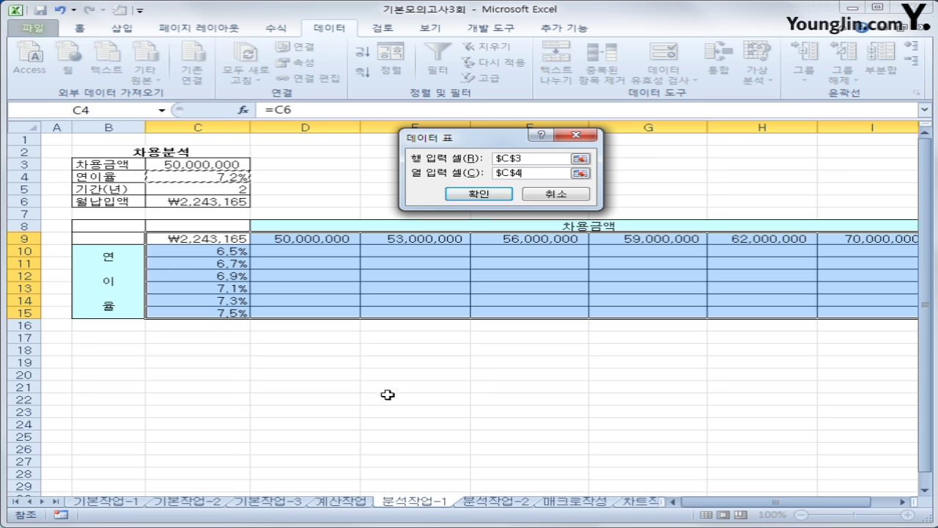
click(478, 193)
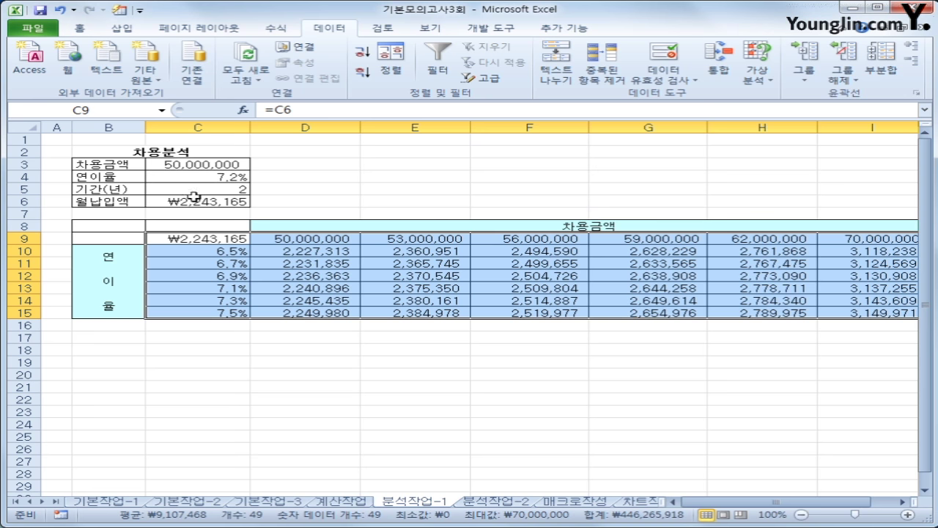
click(320, 253)
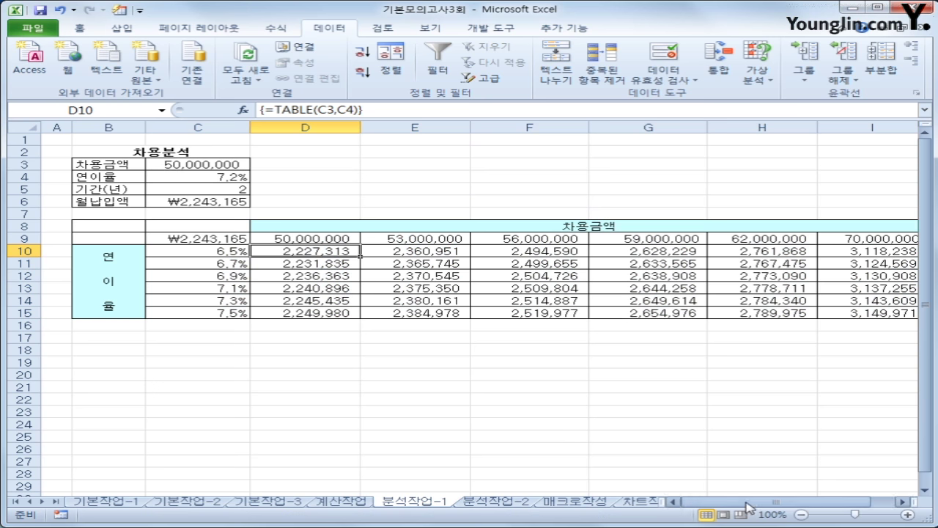
mouse_move(754, 503)
mouse_down()
mouse_move(782, 511)
mouse_move(755, 511)
mouse_up()
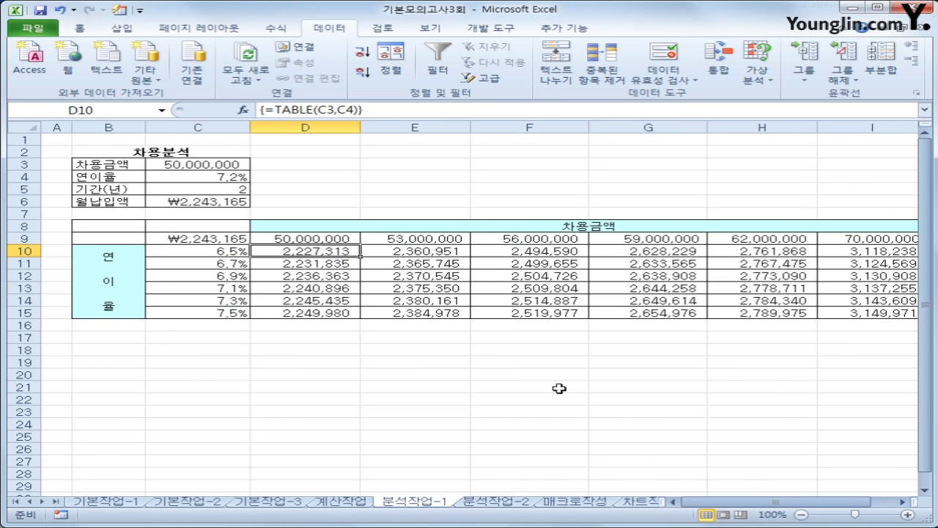
Step: On the 분석작업-2 sheet, run Goal Seek to bring the average 순이익 in I9 to 98000 by changing 연평균 성장률 in C11
click(517, 504)
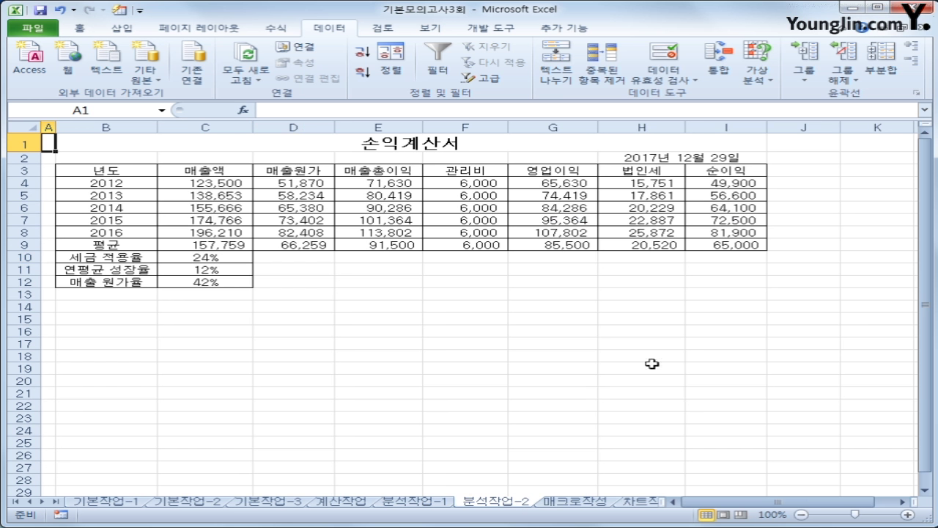
click(716, 242)
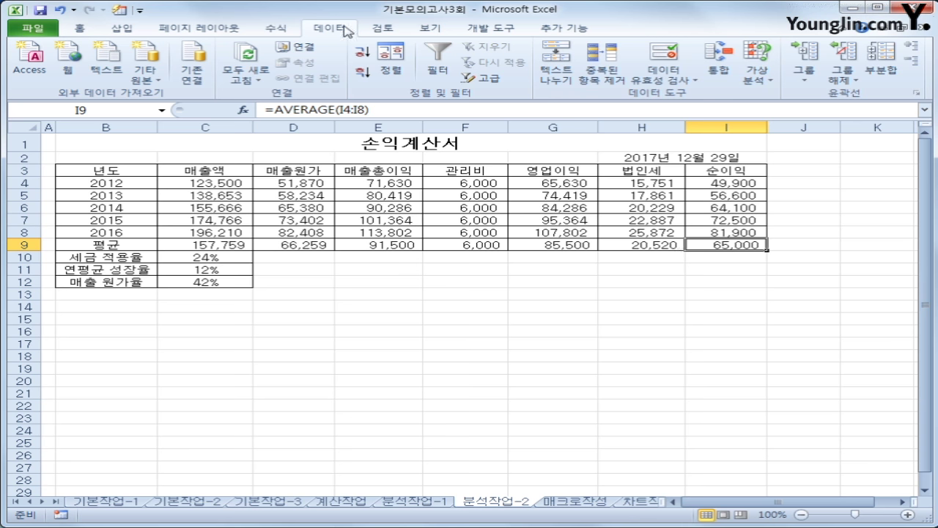
click(756, 75)
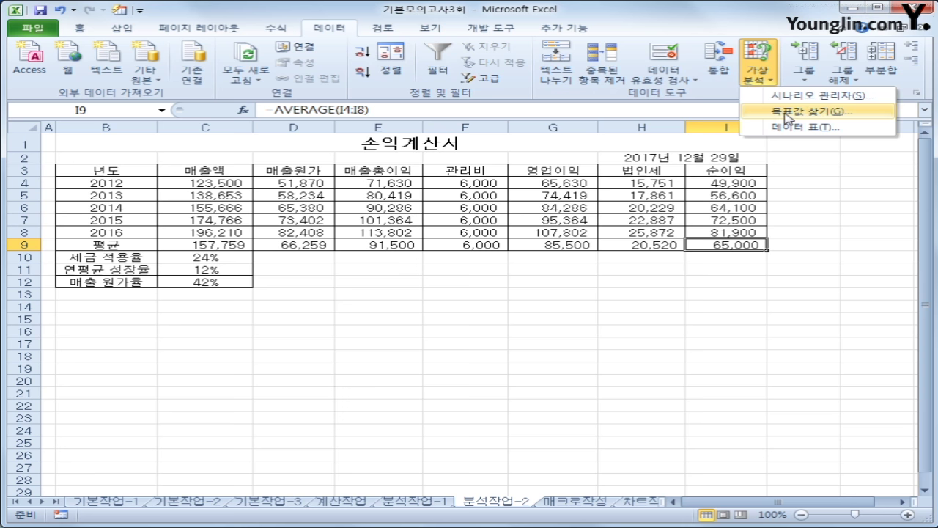
click(786, 111)
click(518, 167)
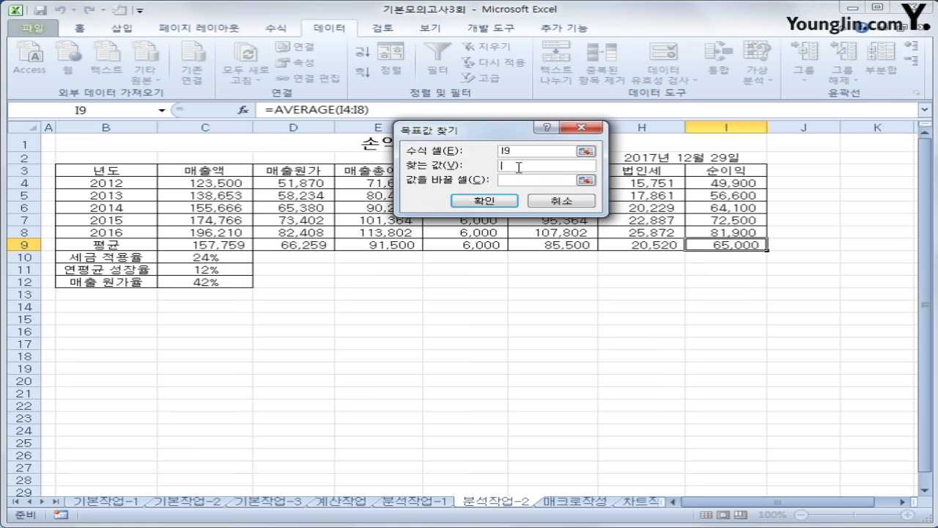
text(98000)
click(524, 182)
click(209, 271)
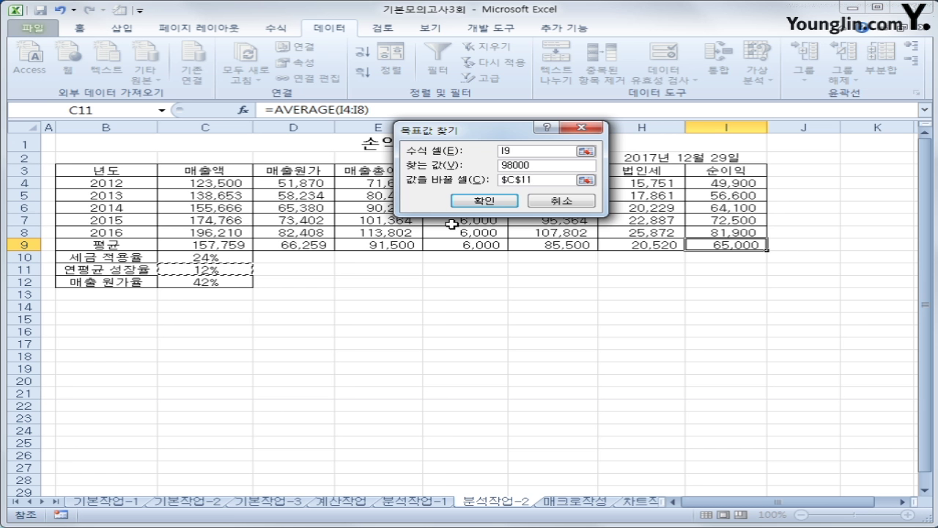
click(483, 200)
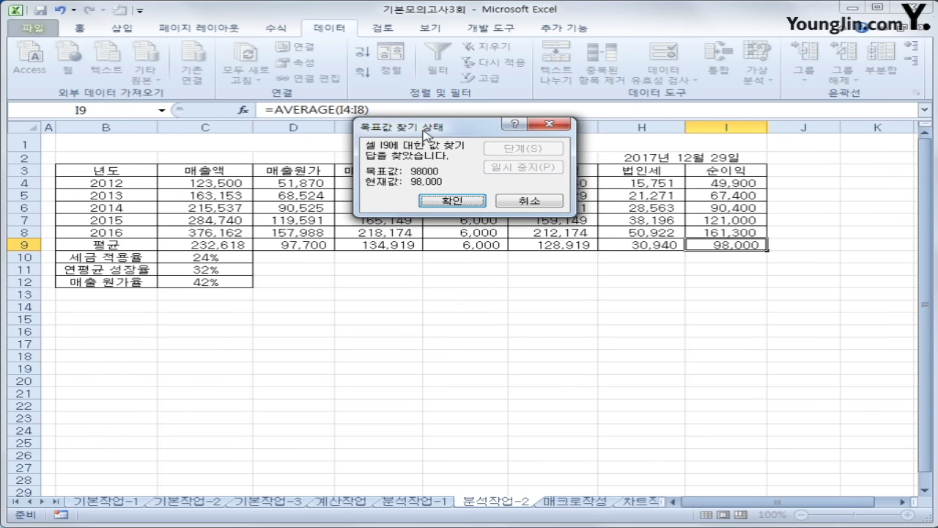
drag(440, 132, 451, 274)
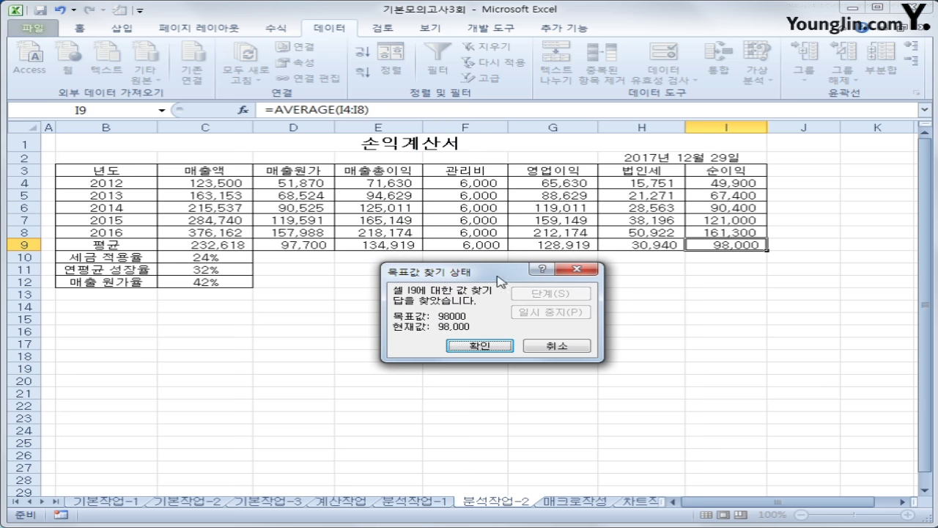
click(484, 349)
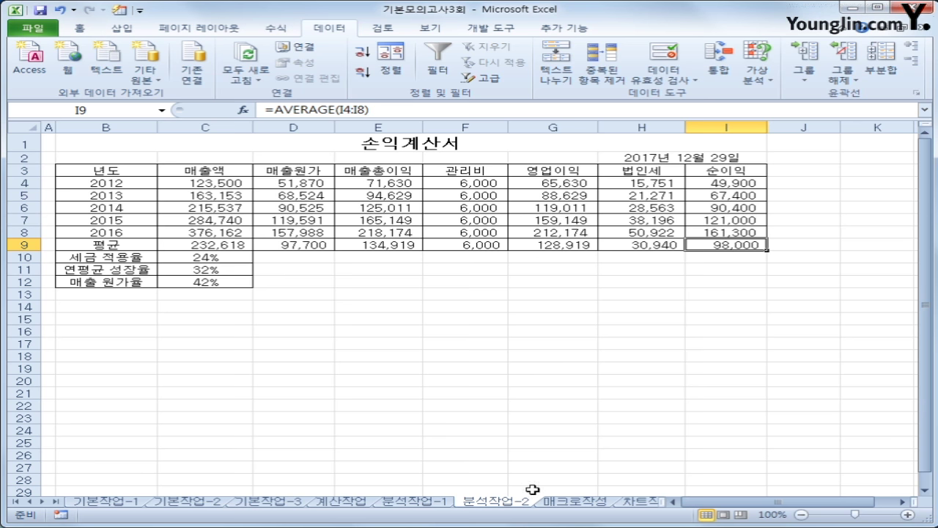
Step: On the 매크로작성 sheet, start recording a macro named 자동합계 in the current workbook
click(600, 502)
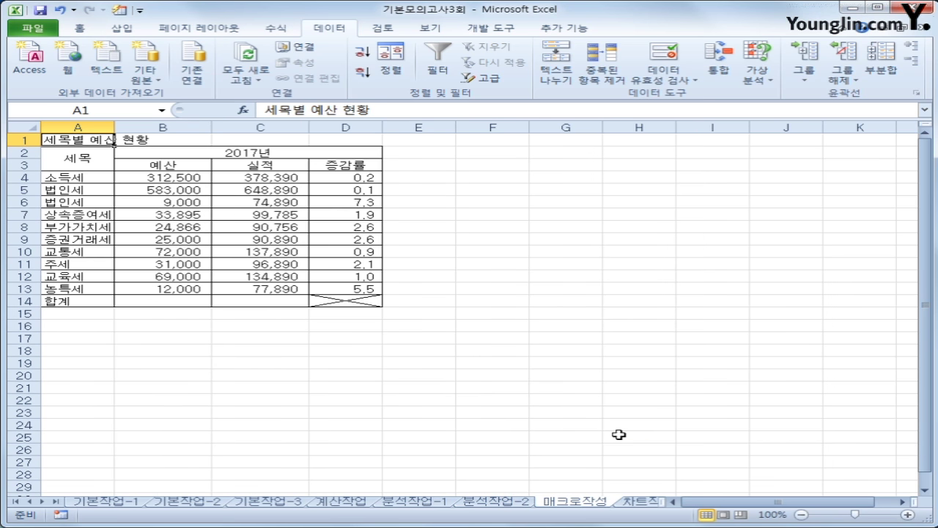
click(635, 395)
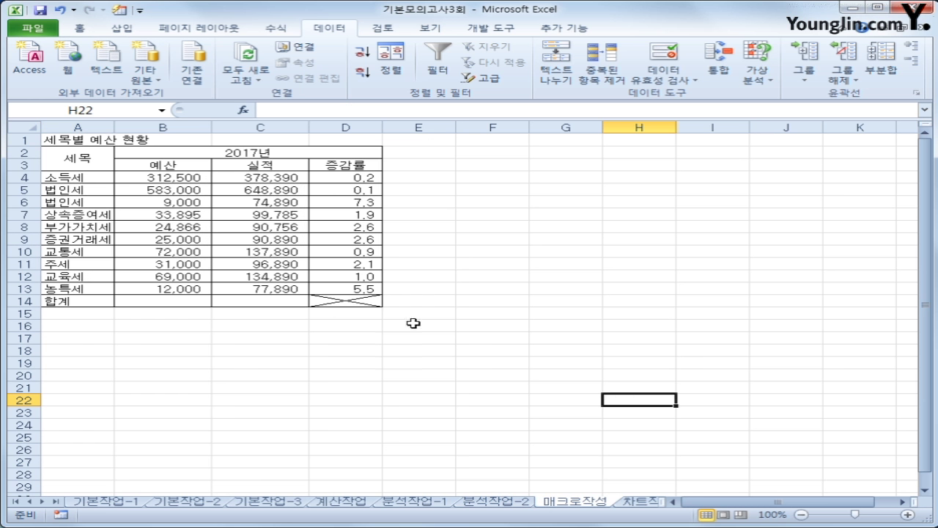
click(61, 516)
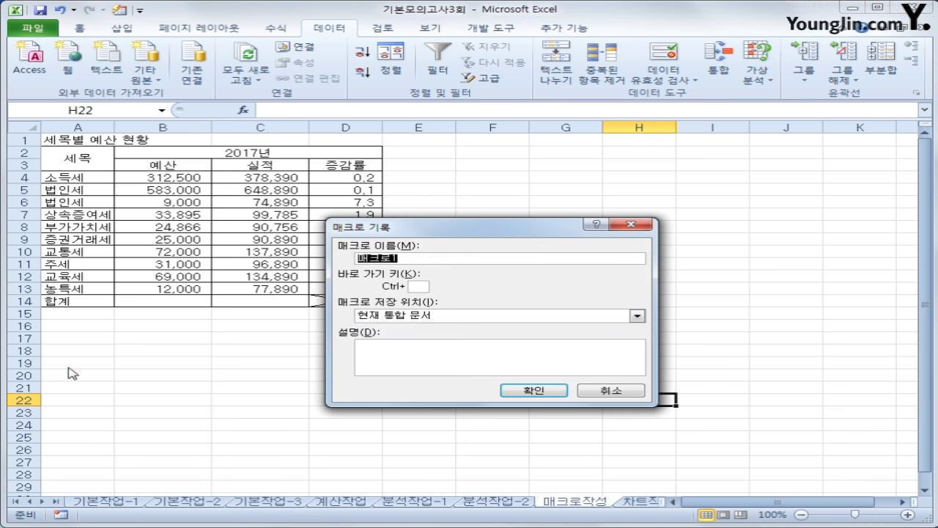
text(자동하)
text(계)
key(Return)
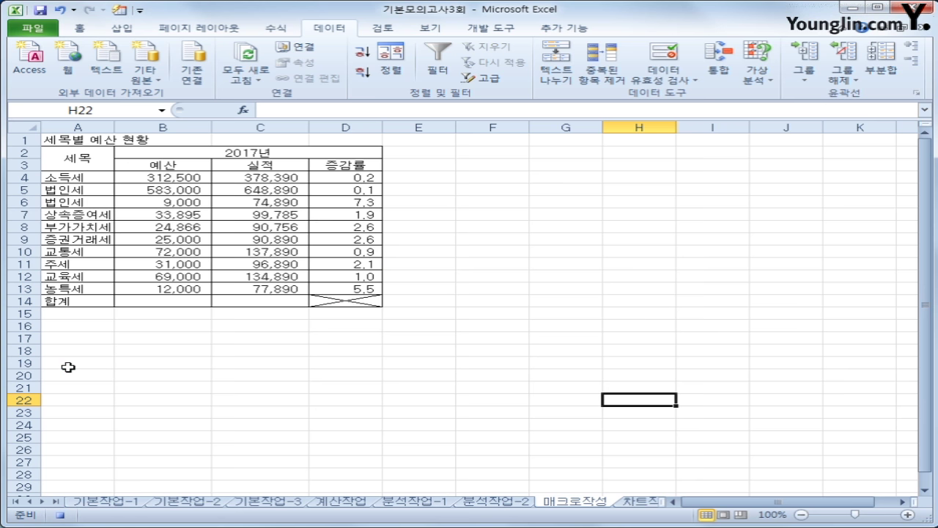
Step: Record an AutoSum over B4:C14 to fill the 합계 row for 예산 and 실적, and stop the recording
drag(186, 180, 242, 301)
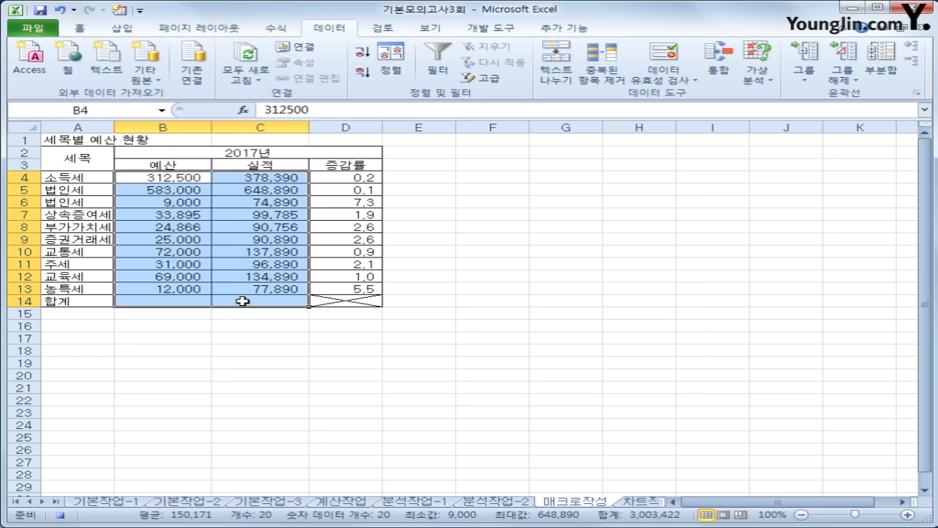
click(277, 29)
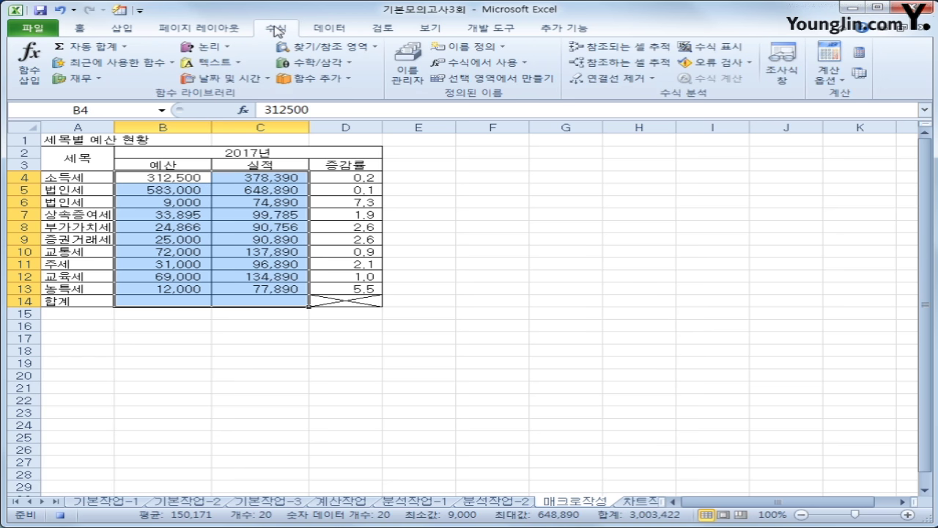
click(82, 47)
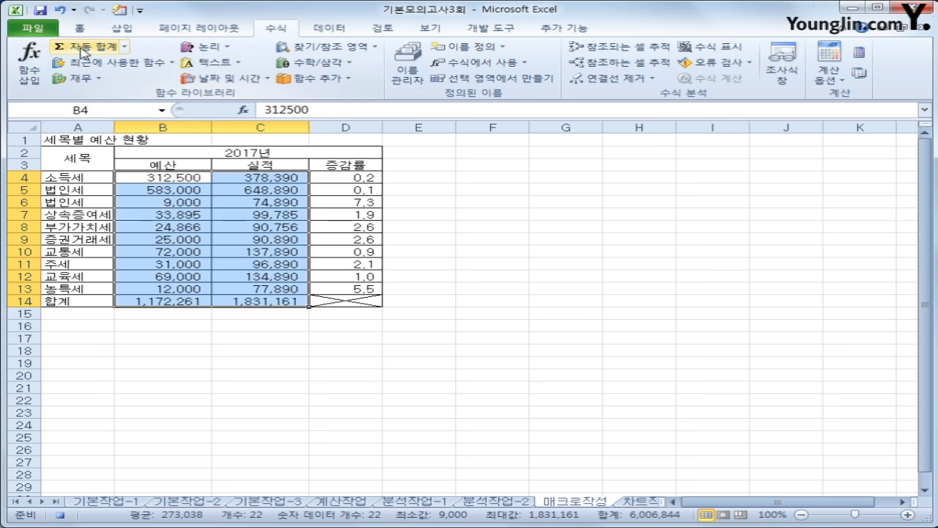
click(244, 300)
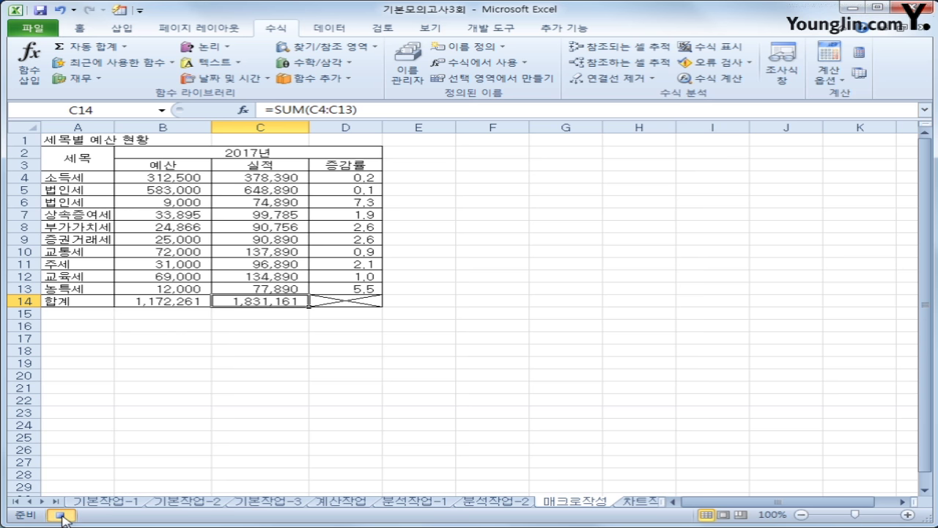
click(244, 427)
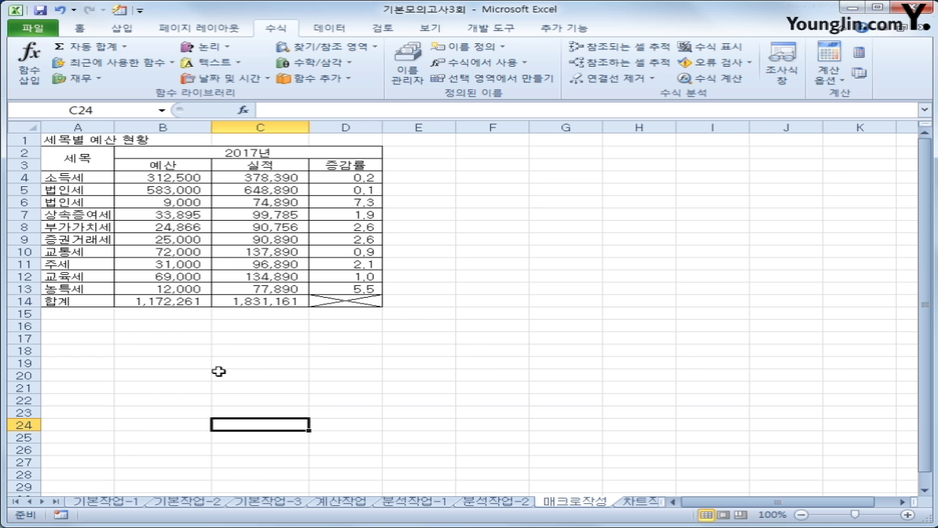
Step: Insert a form-control button over cells F4:F5 and assign the 자동합계 macro to it
click(484, 27)
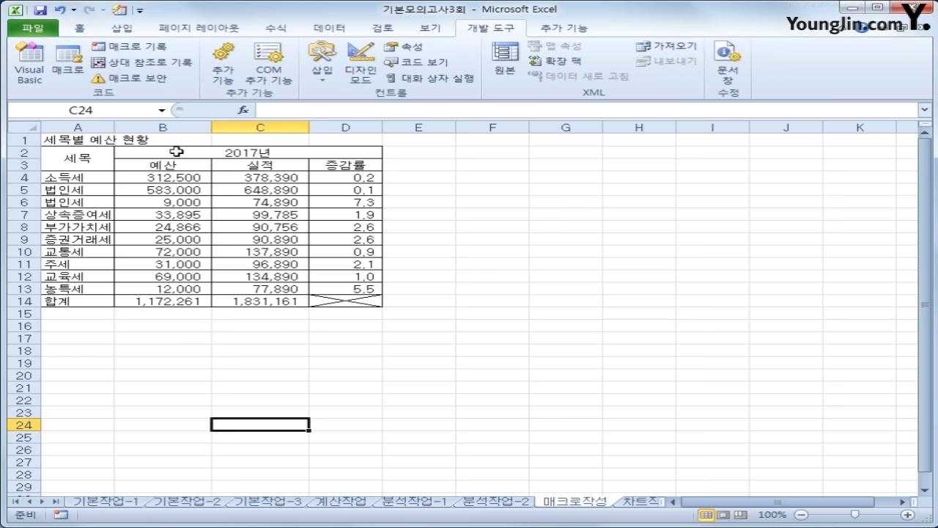
click(323, 73)
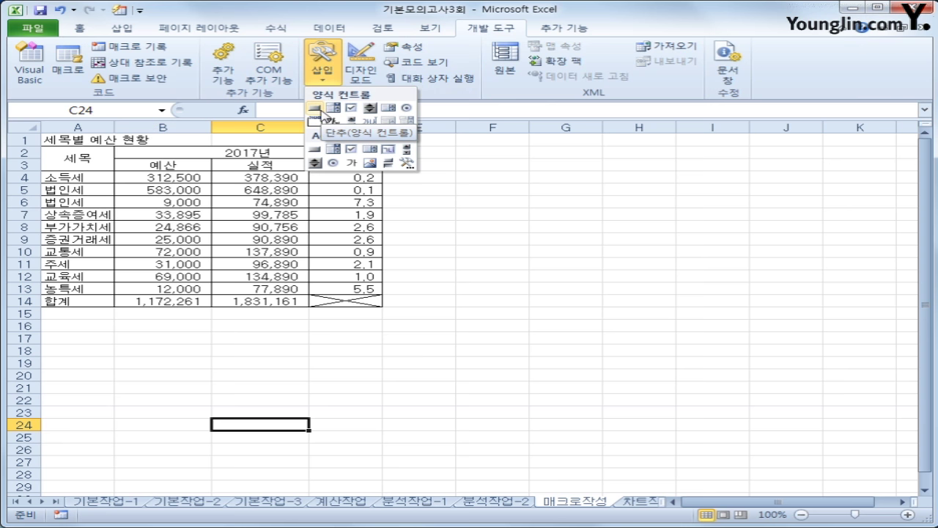
click(317, 108)
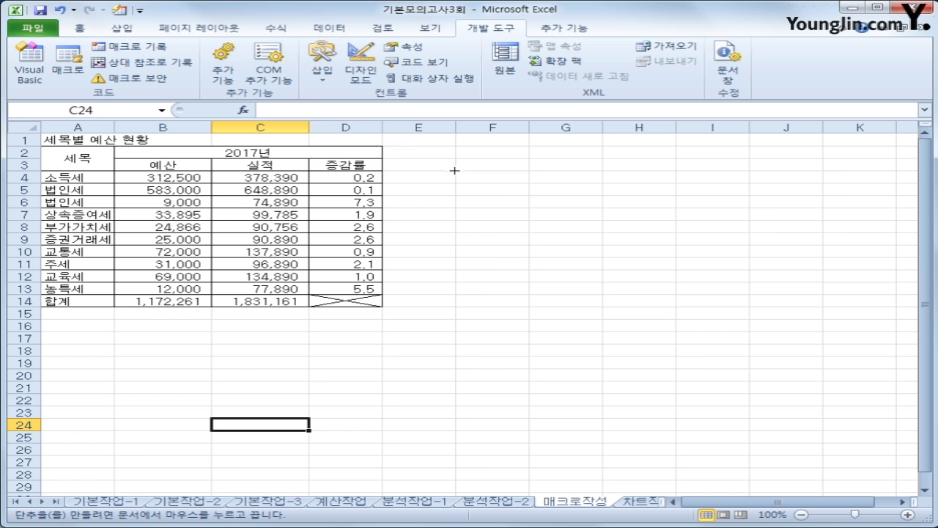
drag(454, 170, 494, 193)
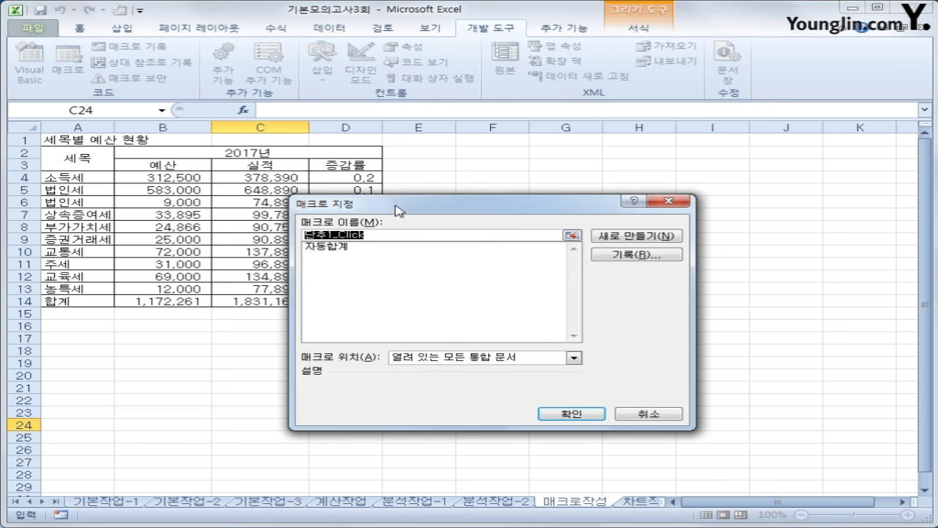
drag(399, 208, 506, 147)
click(442, 188)
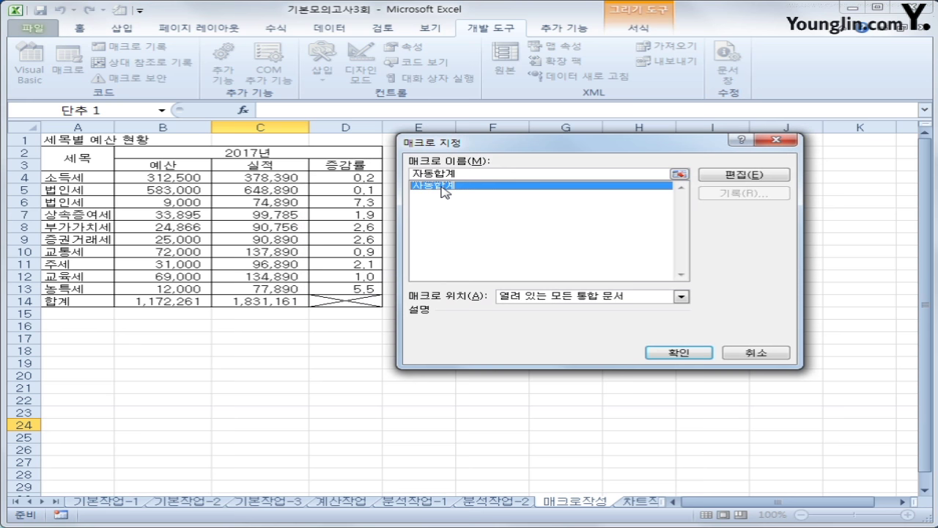
click(677, 354)
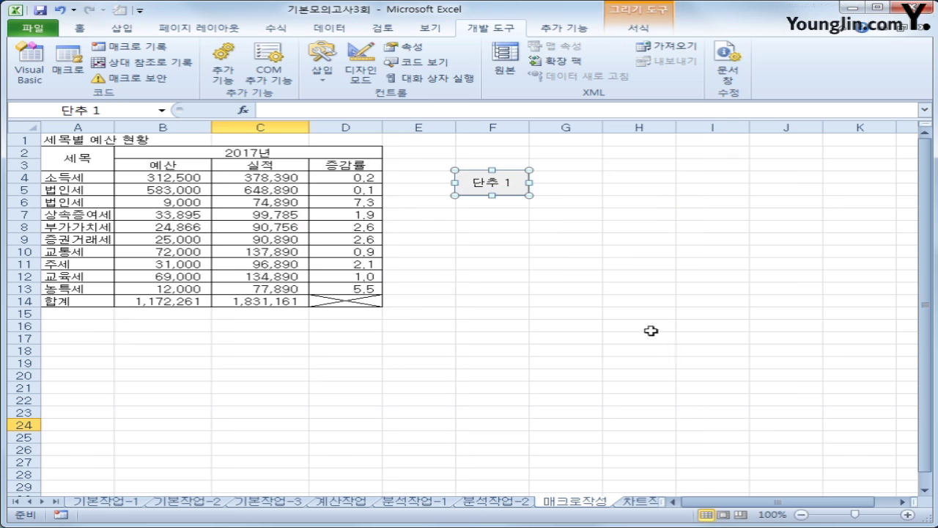
Step: Label the new macro button 자동합계 and deselect it
text(자동합)
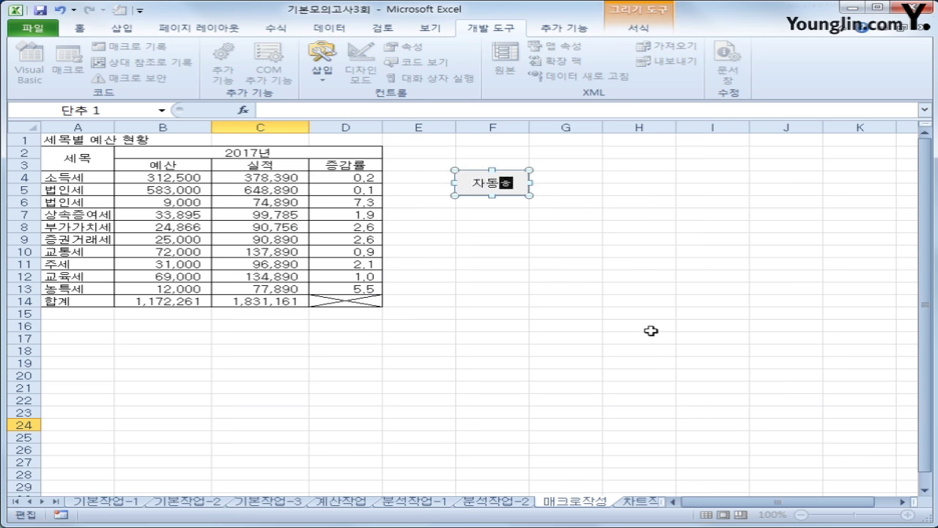
text(계)
click(651, 331)
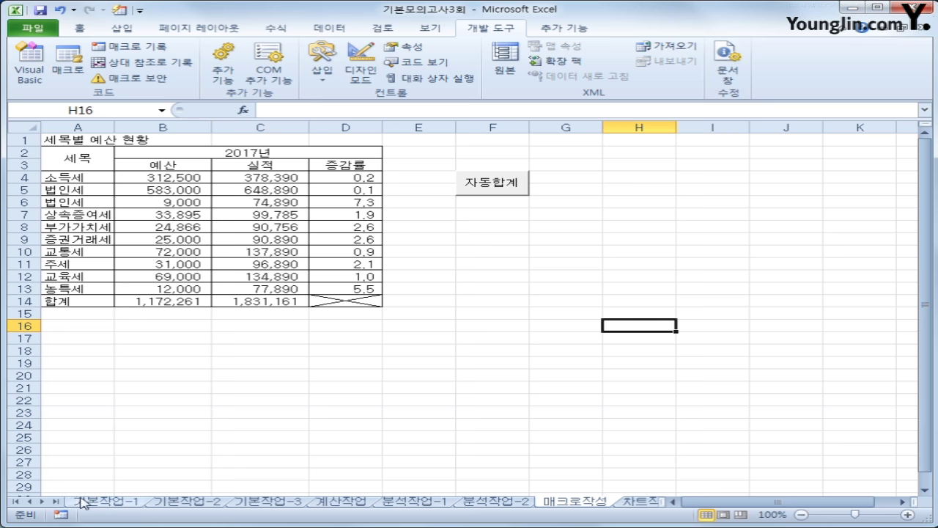
Step: Start recording a second macro named 백분율 in the current workbook
click(66, 515)
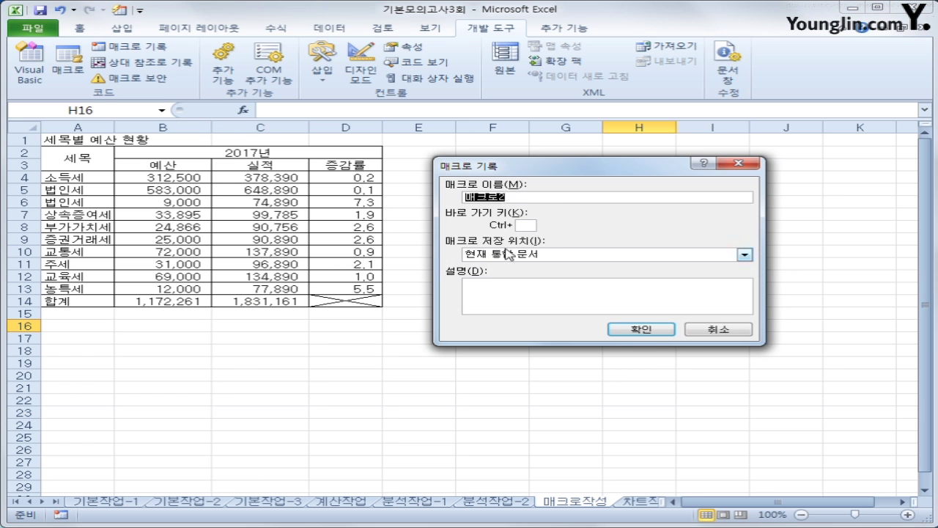
text(백분율)
click(646, 331)
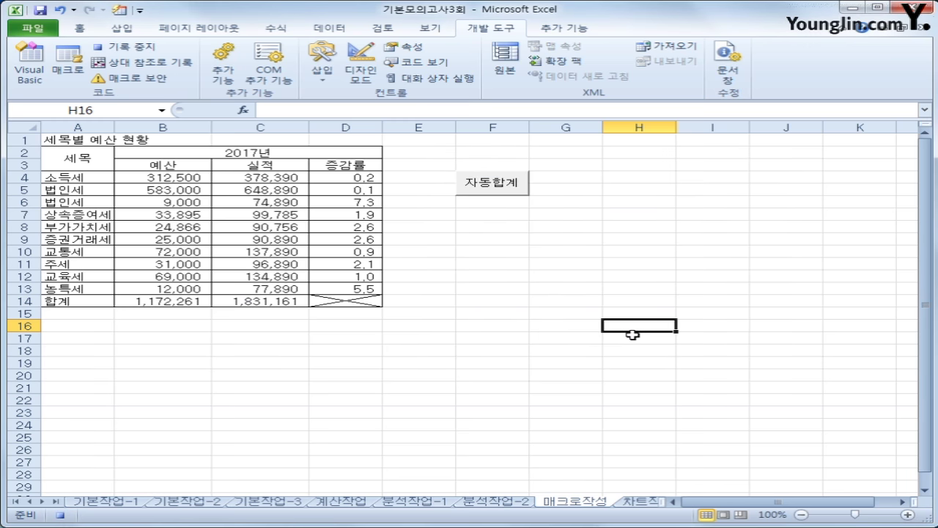
Step: Record applying the percent style to the 증감률 values in D4:D13, and stop the recording
drag(349, 179, 335, 290)
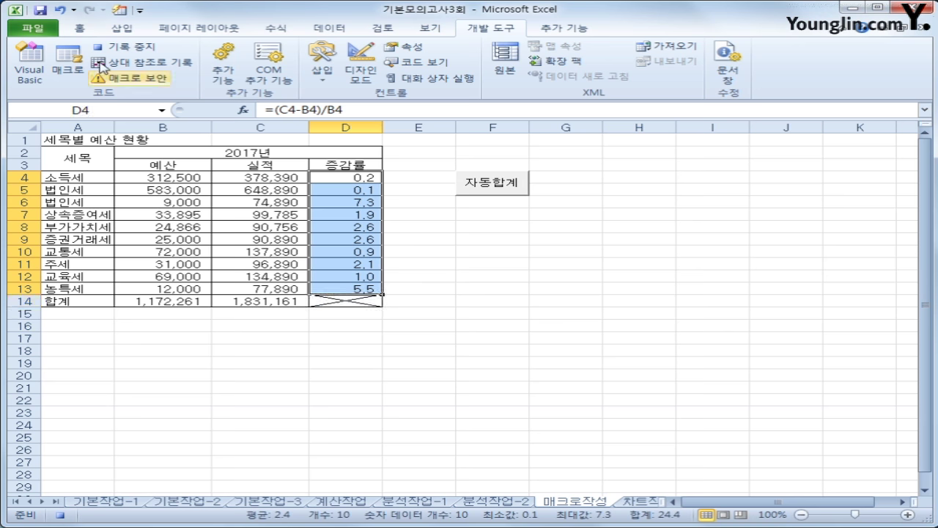
click(79, 27)
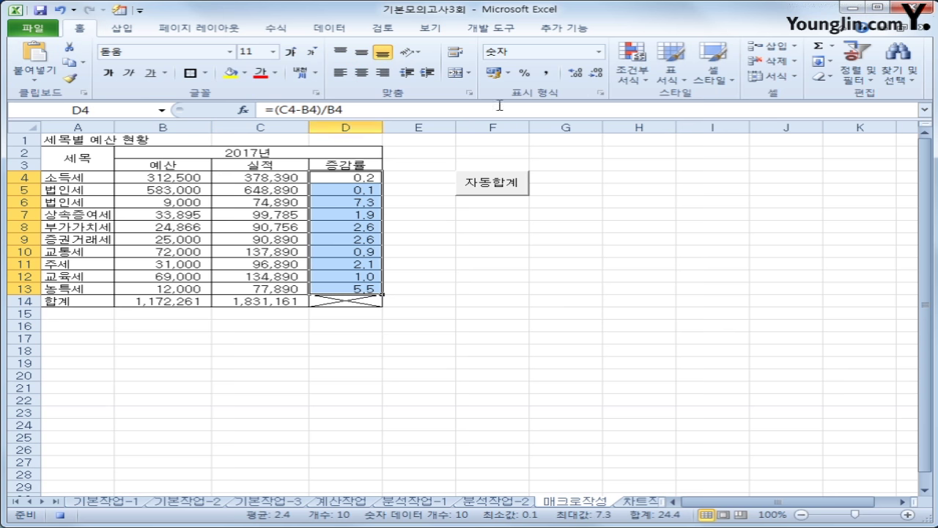
click(525, 74)
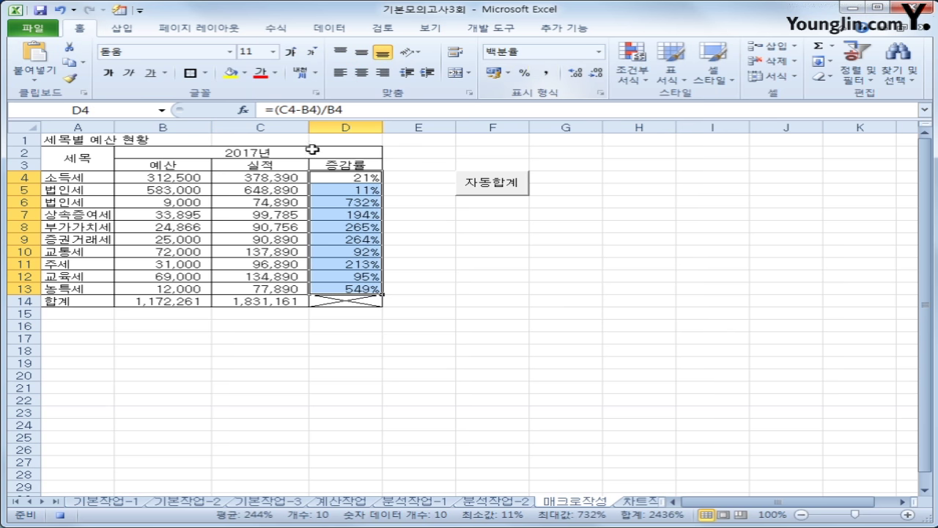
click(329, 288)
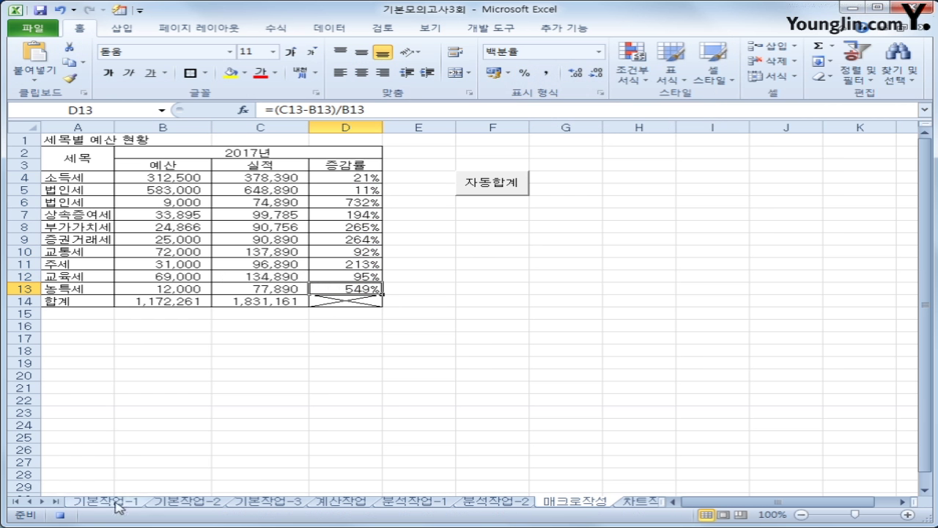
click(60, 515)
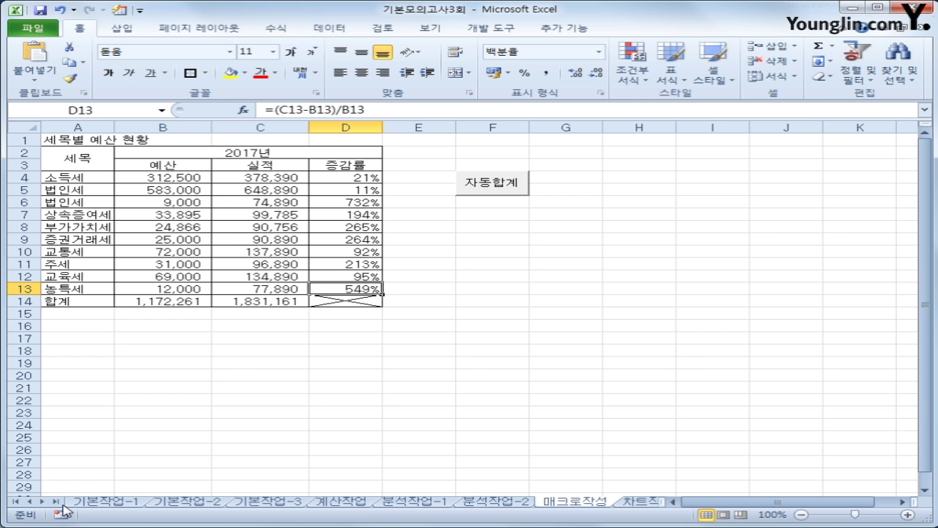
Step: Draw a second form-control button over cells F7:F8
click(491, 28)
click(322, 70)
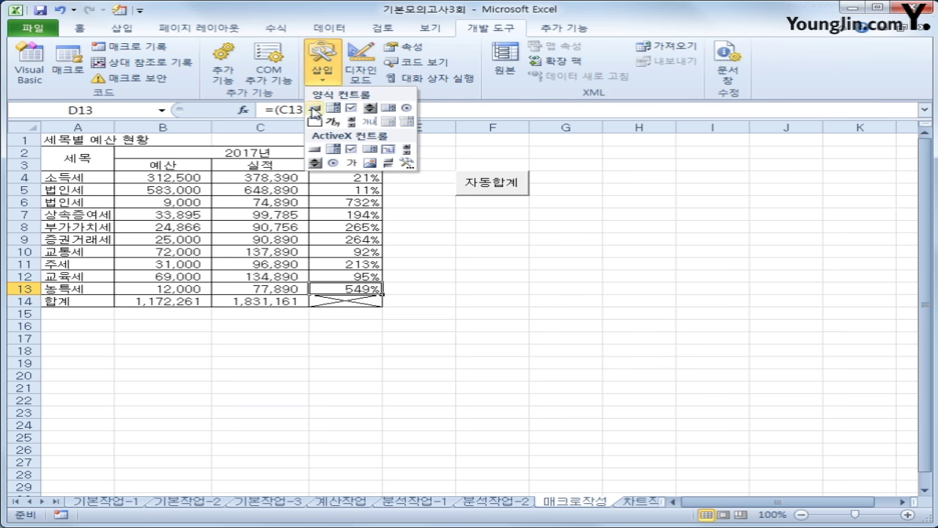
click(313, 110)
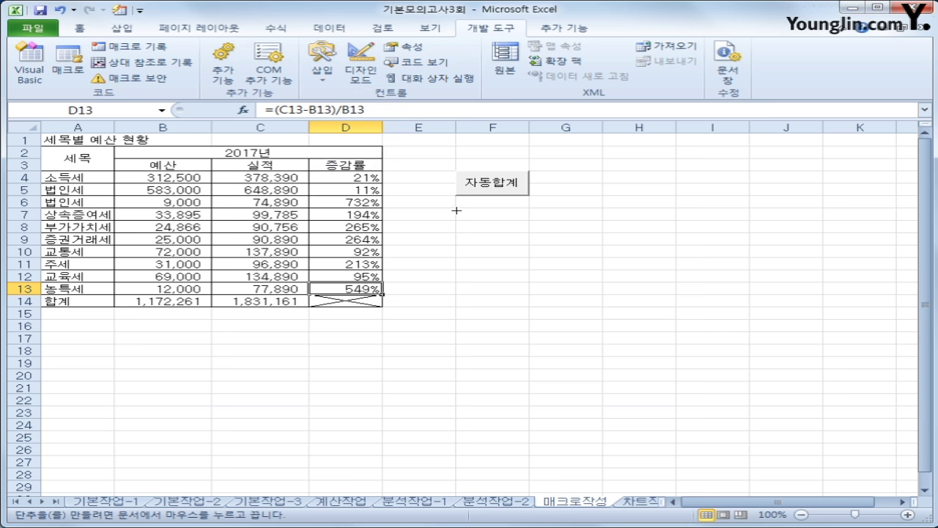
drag(456, 208, 530, 236)
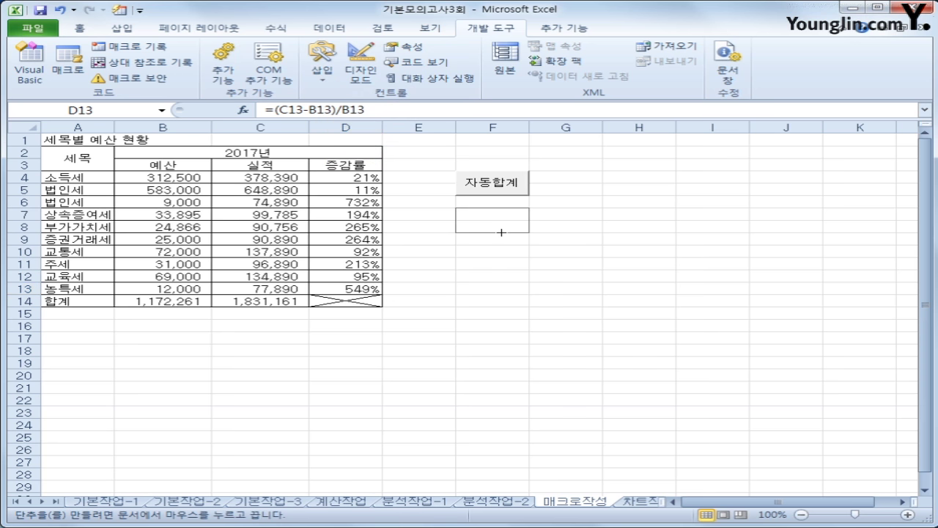
Step: Assign the 백분율 macro to the new button, label it 백분율 and deselect it
drag(485, 145, 509, 178)
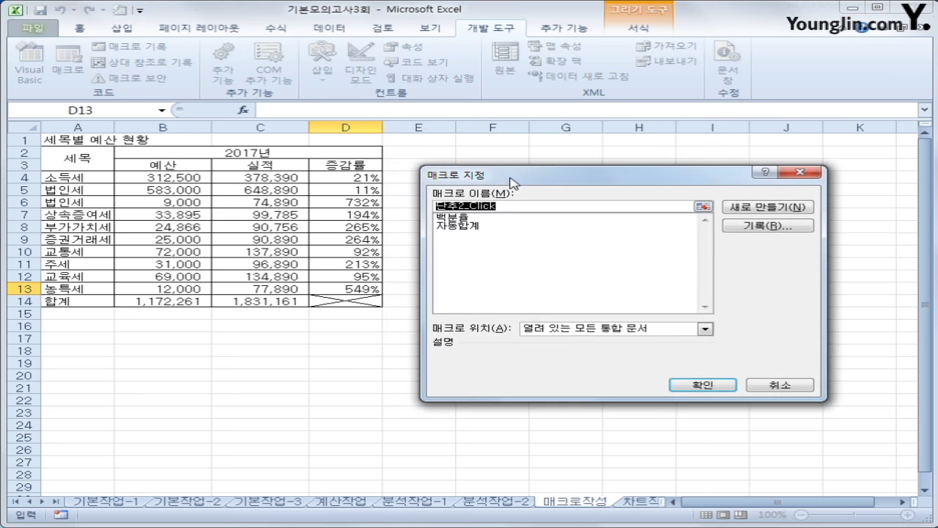
click(489, 219)
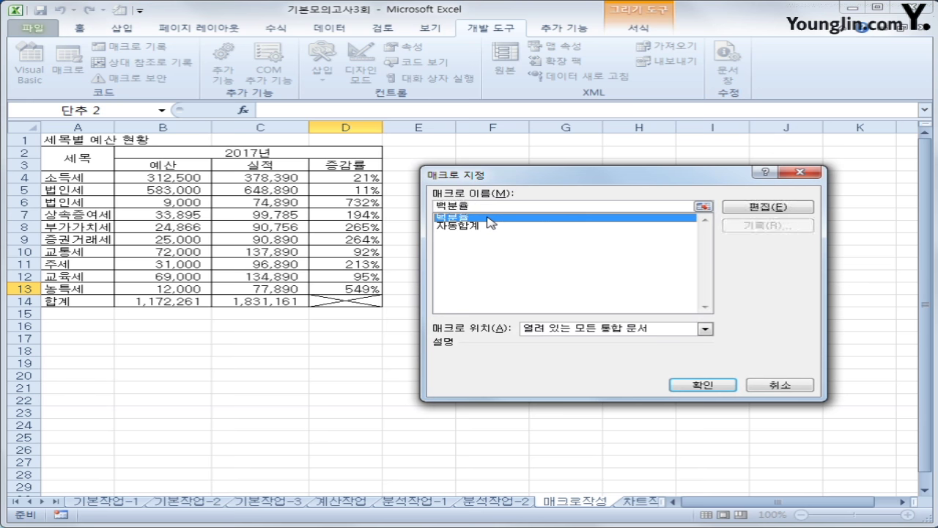
click(681, 384)
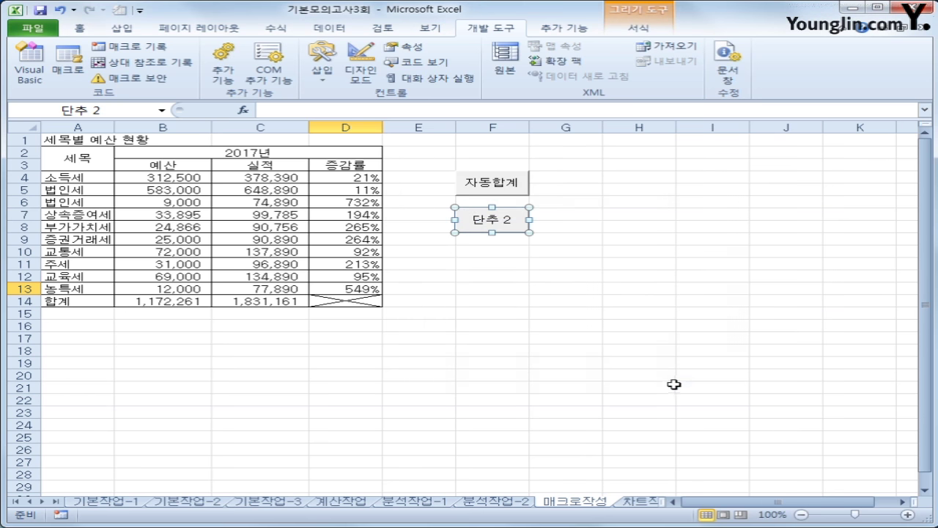
text(백분율)
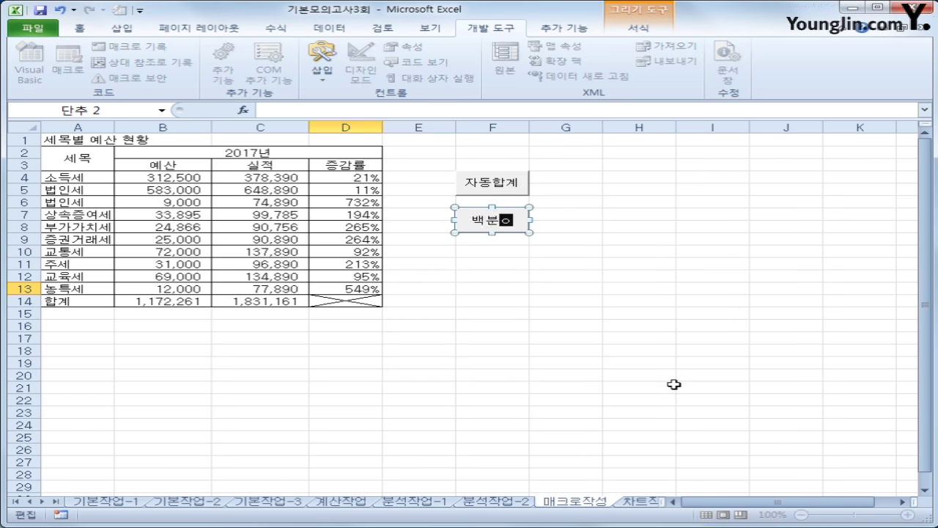
click(673, 378)
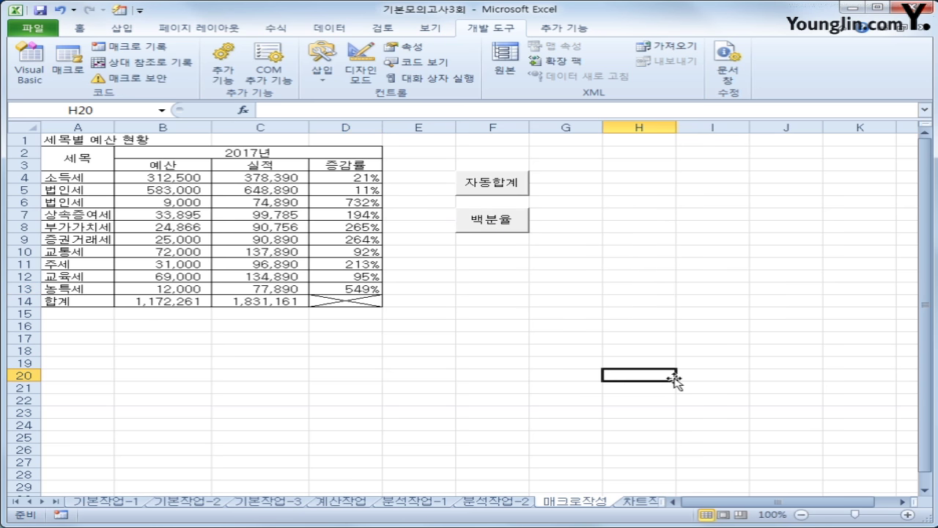
Step: Change the line chart on the 차트작성 sheet to a 2-D clustered column chart
click(632, 503)
scroll(798, 380, down, 2)
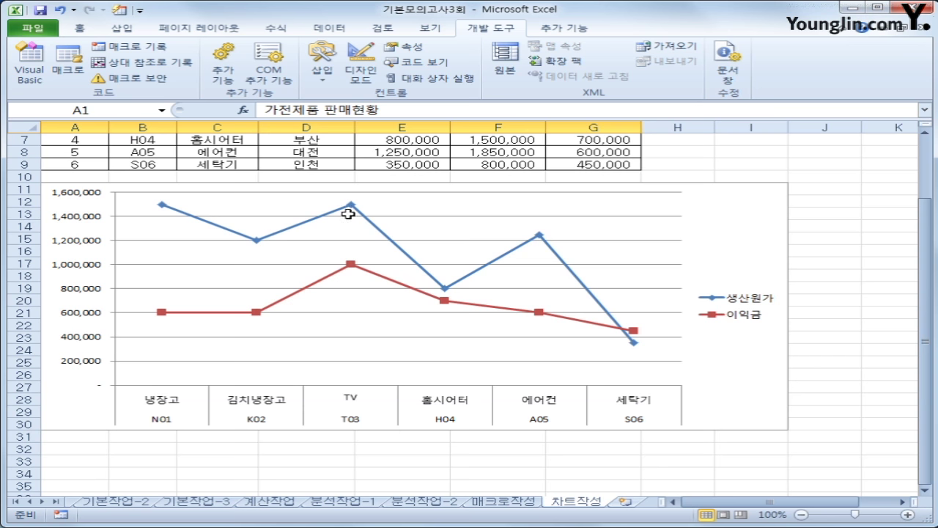
click(723, 231)
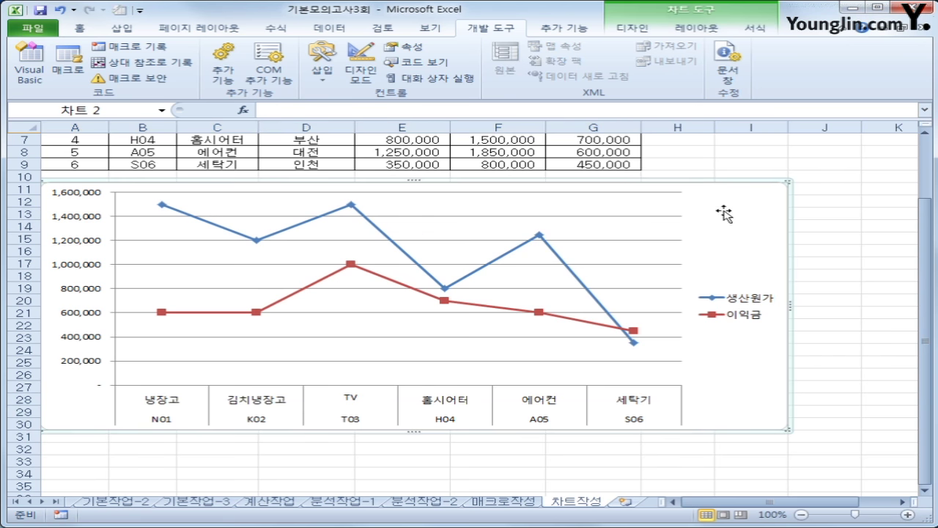
key(shift+F10)
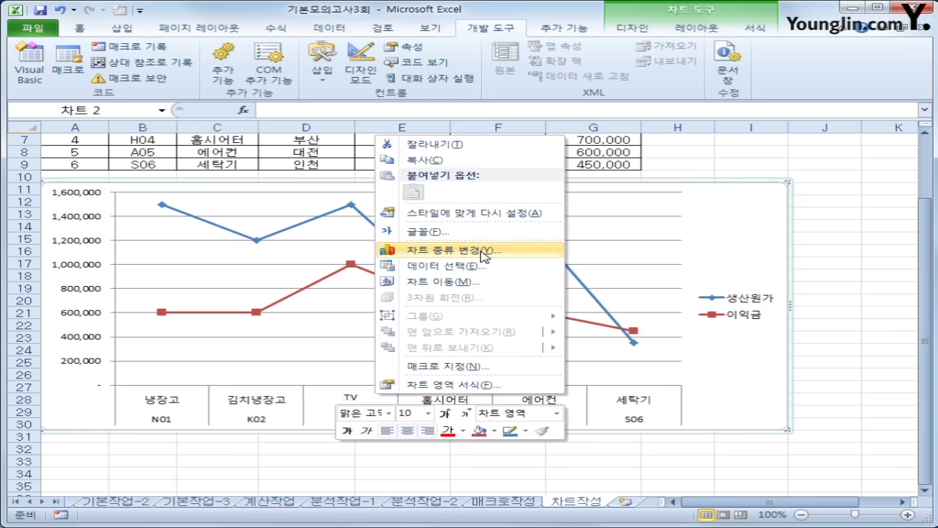
click(484, 252)
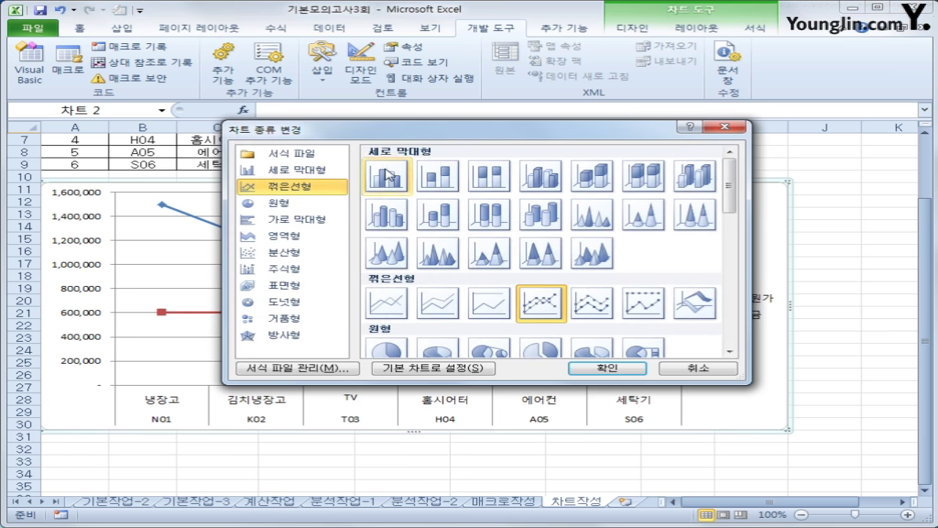
click(388, 176)
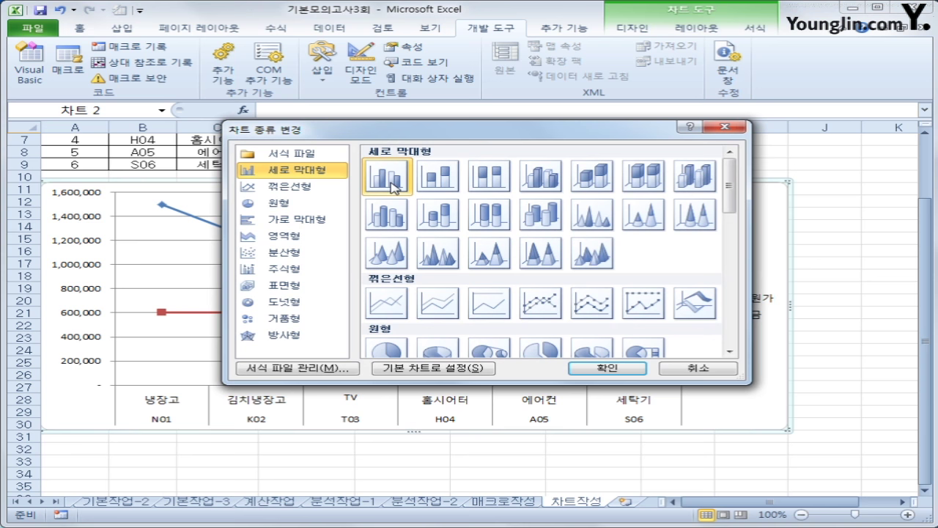
click(586, 368)
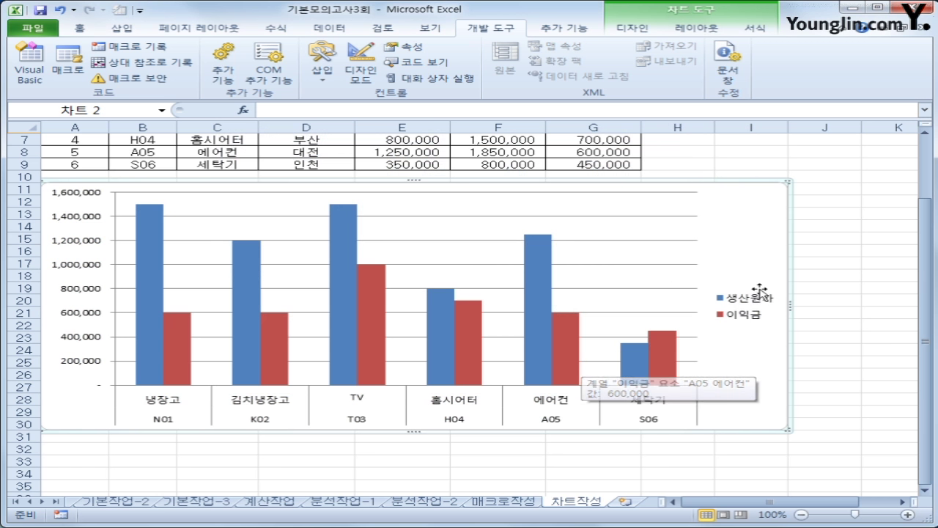
Step: Edit the chart's data source so the horizontal axis labels use only the product names in C4:C9
key(shift+F10)
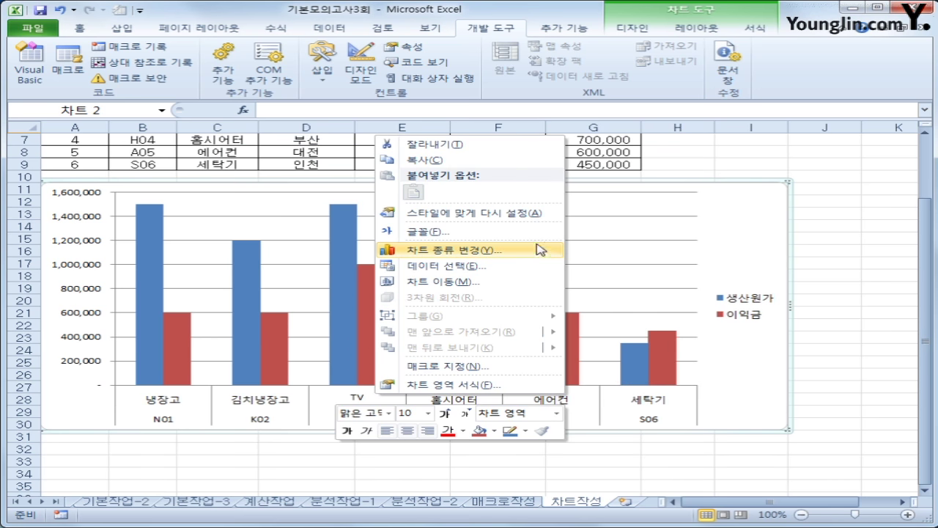
click(524, 267)
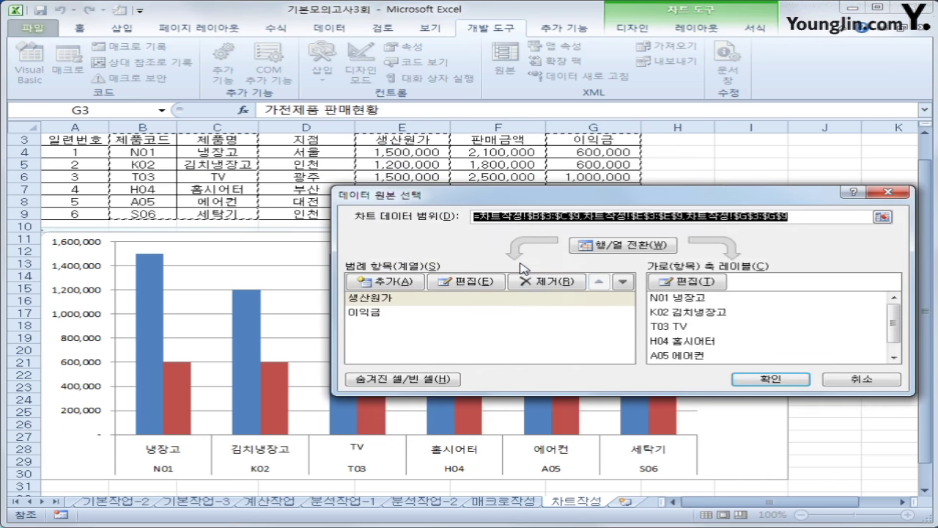
click(695, 286)
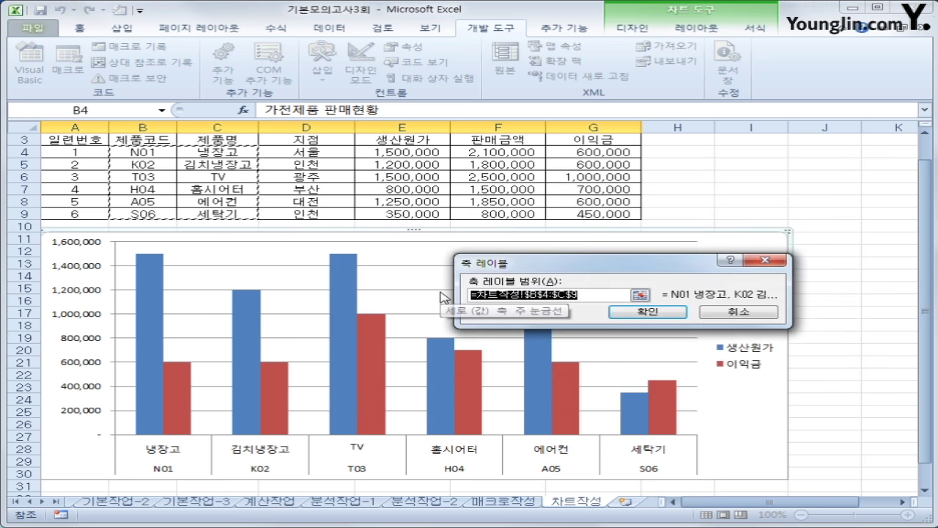
click(211, 154)
drag(211, 154, 213, 215)
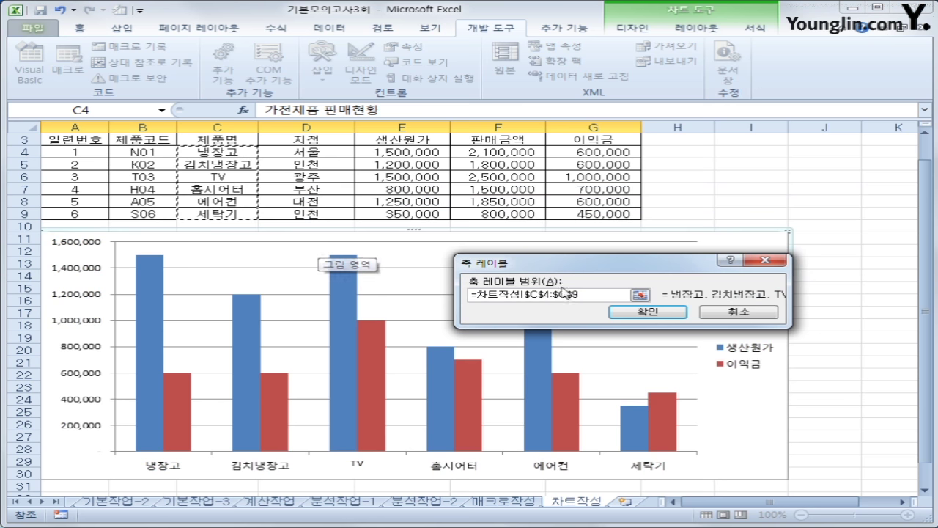
click(647, 312)
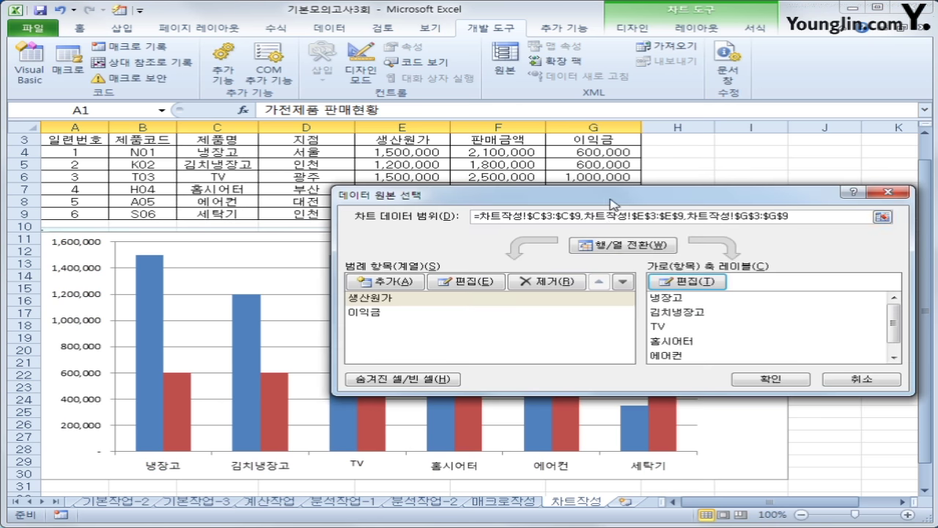
click(766, 378)
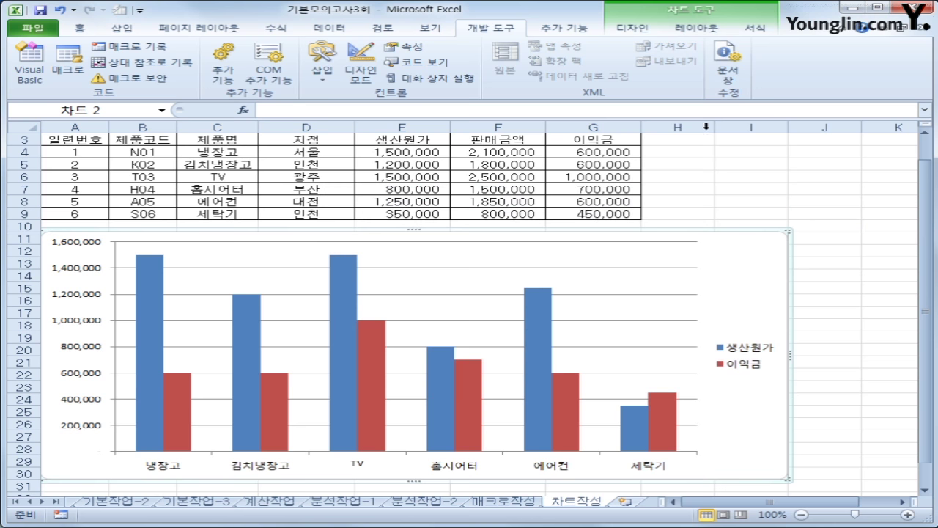
Step: Add a title above the chart reading 가전제품 생산원가와 이익금 비교
click(694, 26)
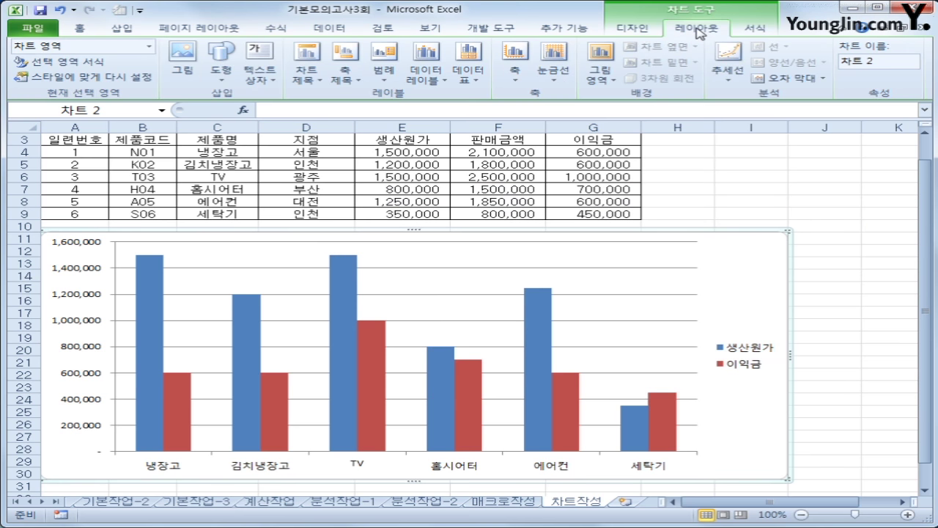
click(308, 73)
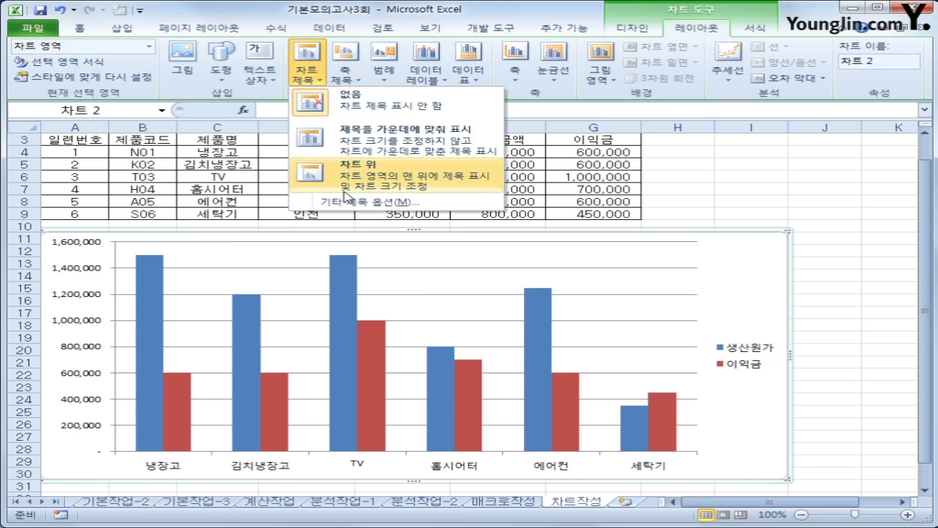
click(381, 170)
drag(407, 258, 461, 261)
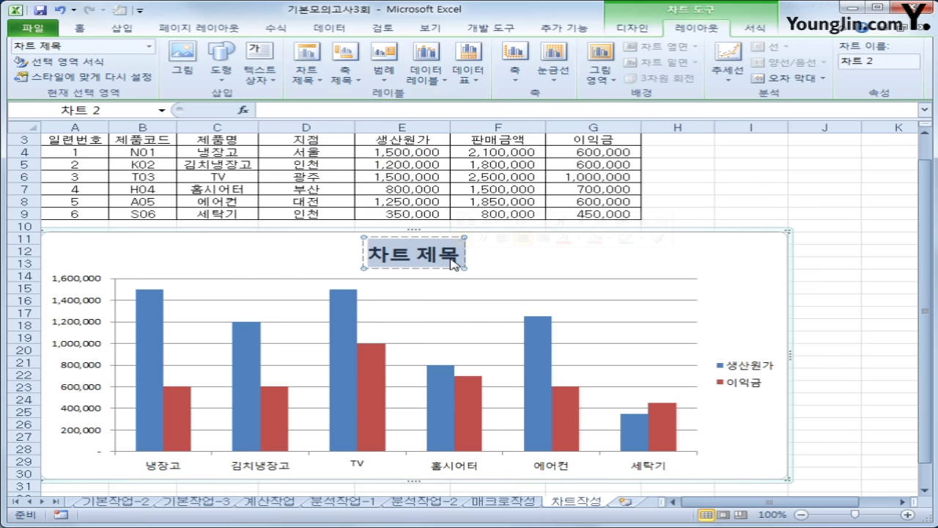
text(가전제품)
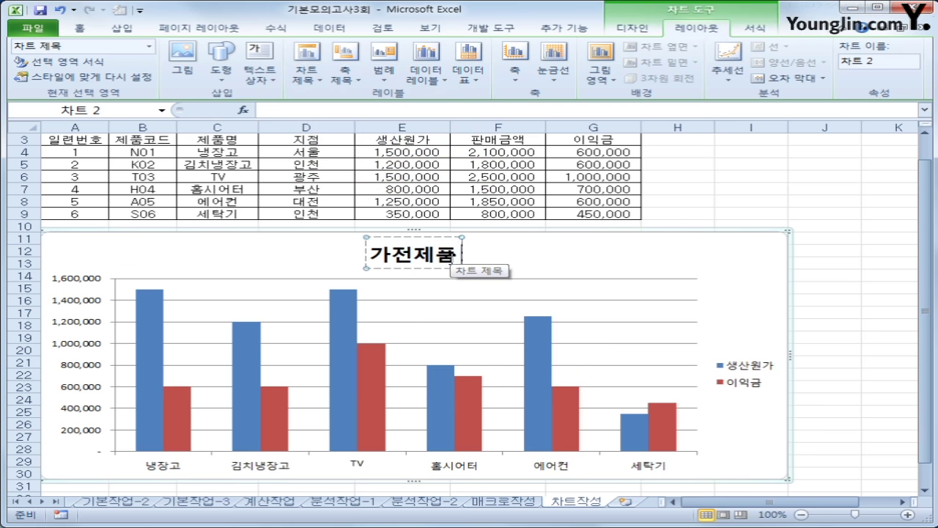
text( 생산원가)
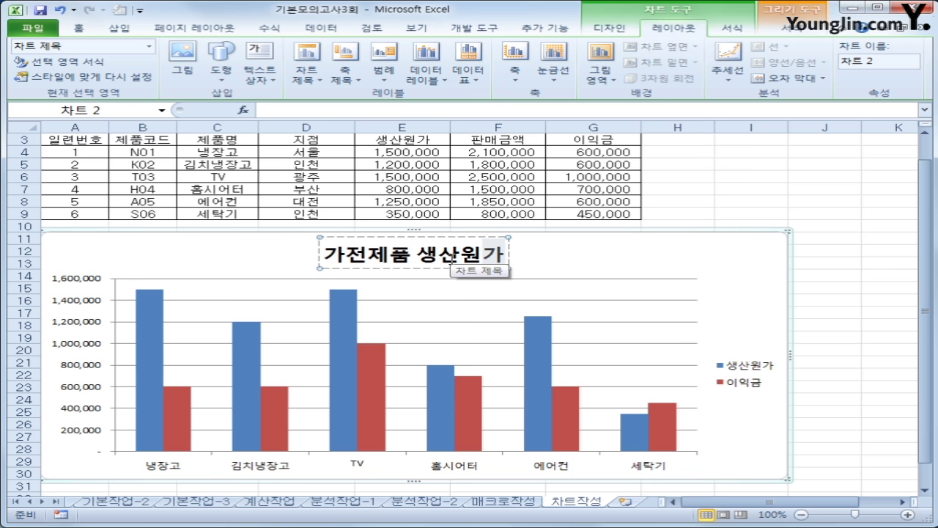
text(와 이익금)
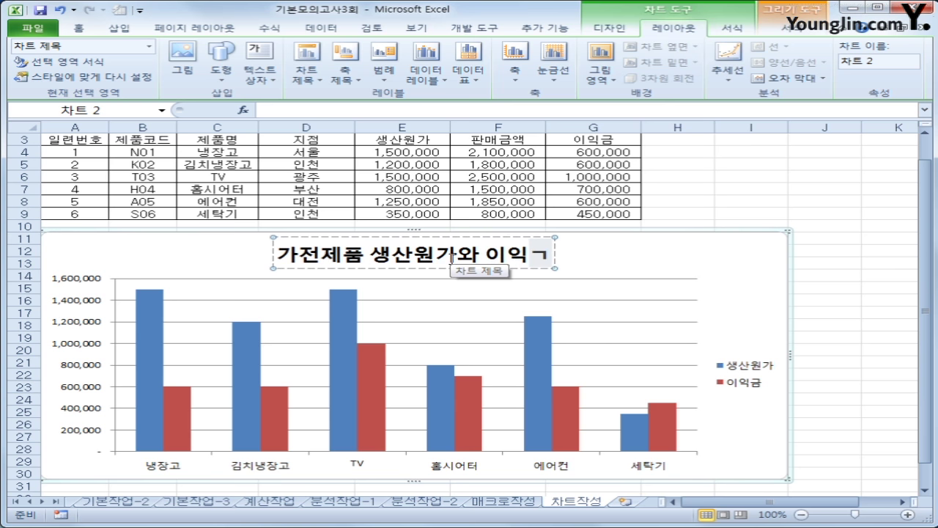
text( 비교)
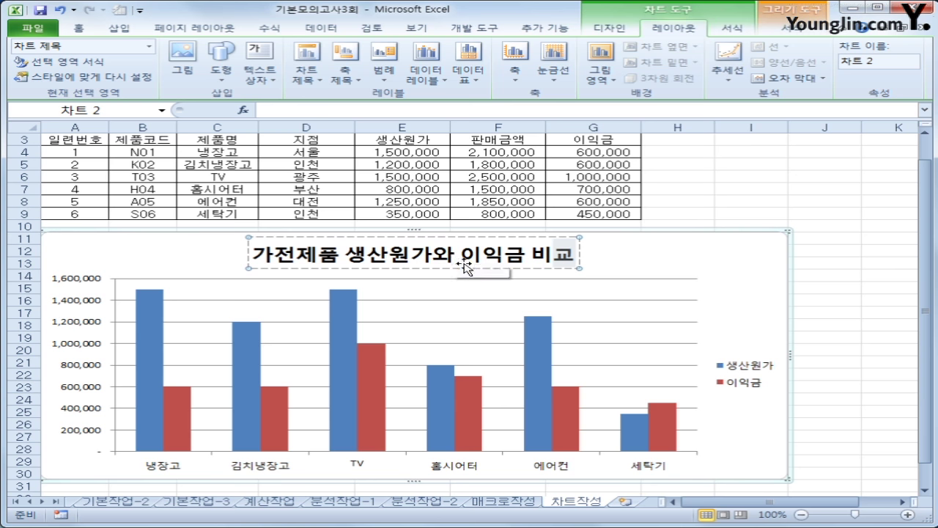
click(476, 269)
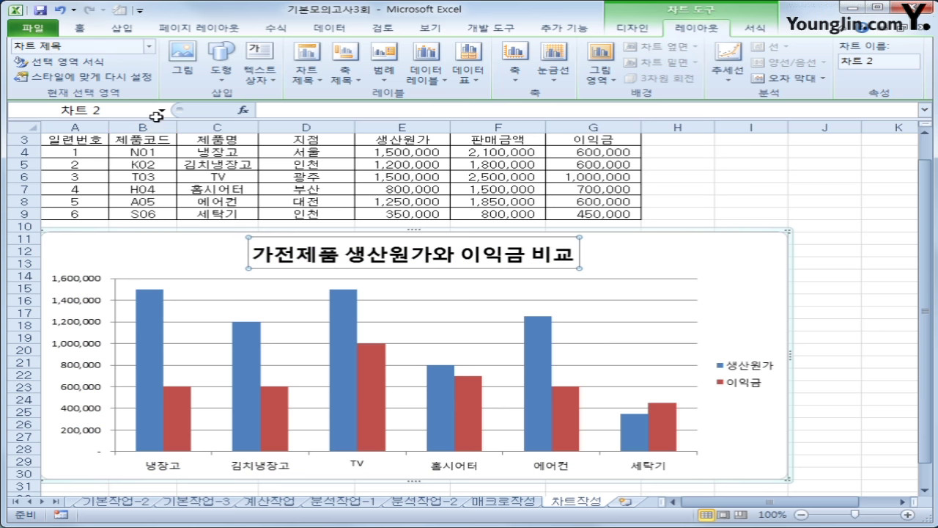
Step: Set the chart title's font size to 14, underline it and deselect it
right_click(414, 269)
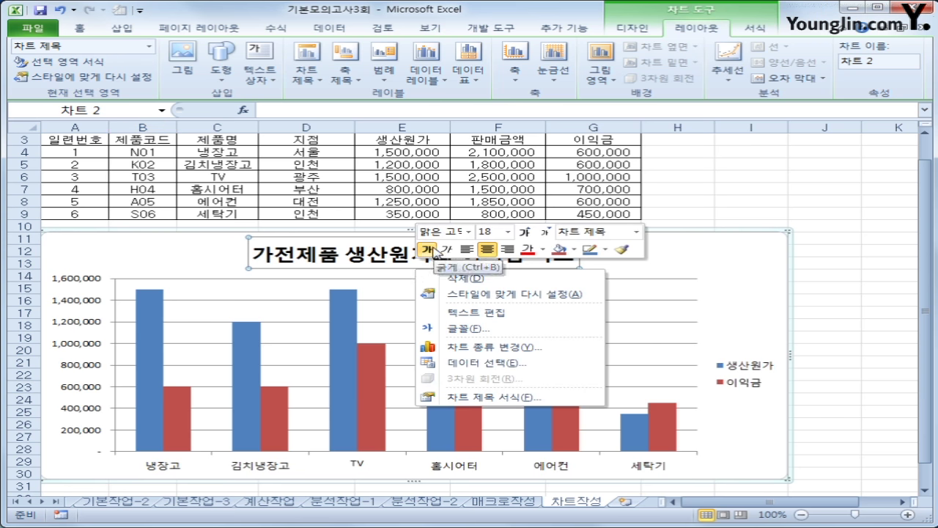
click(508, 232)
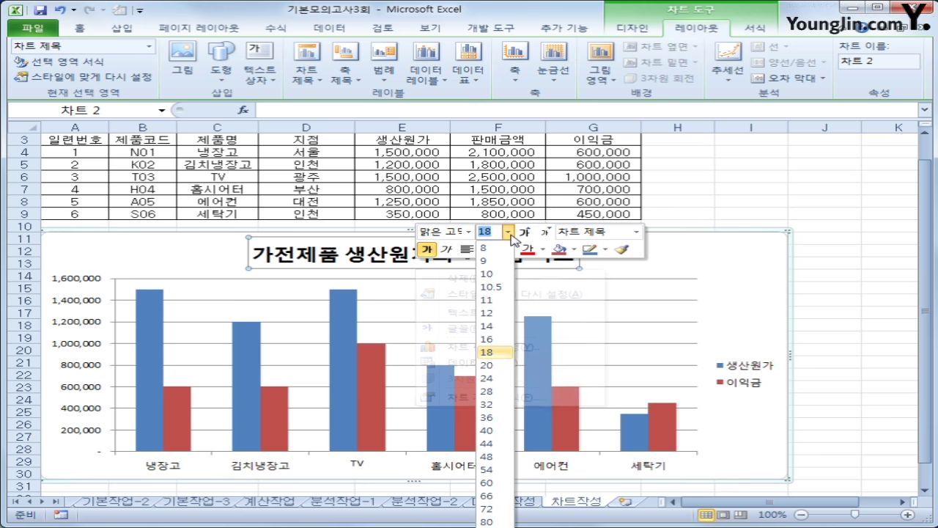
click(490, 326)
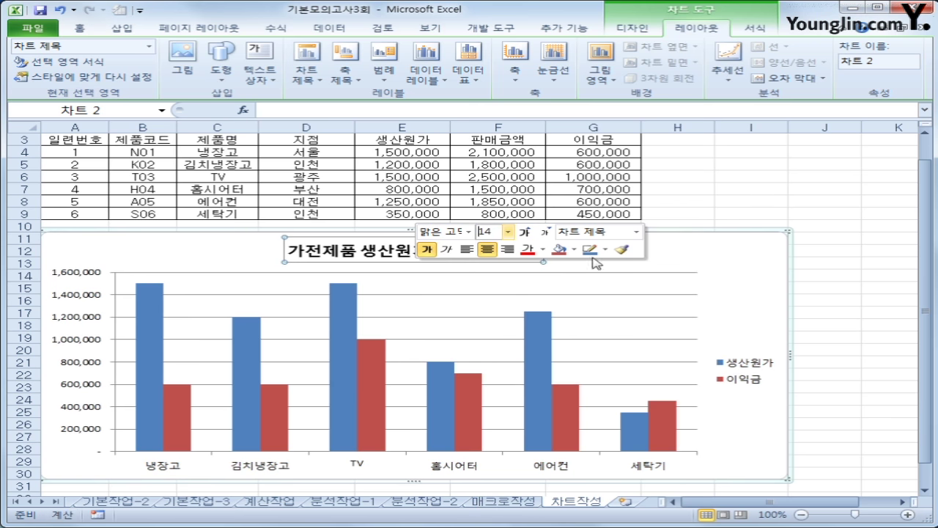
click(79, 28)
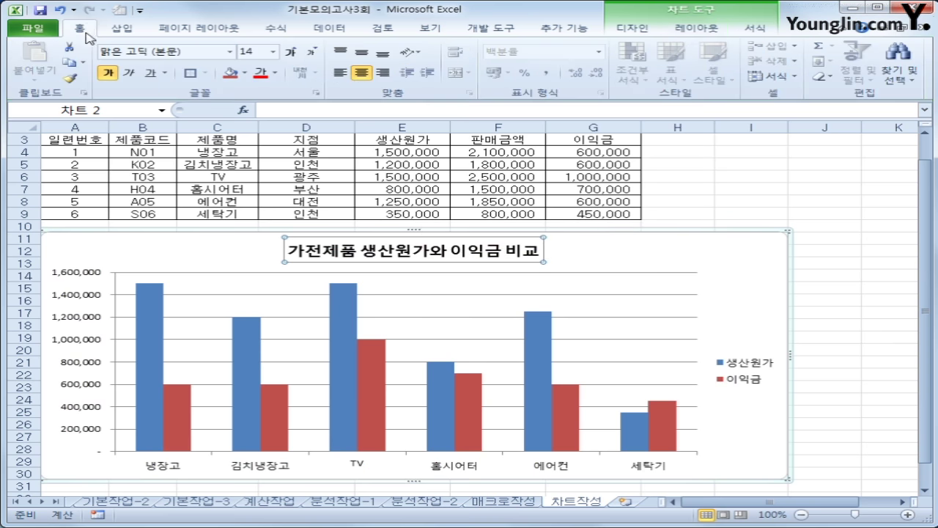
click(149, 76)
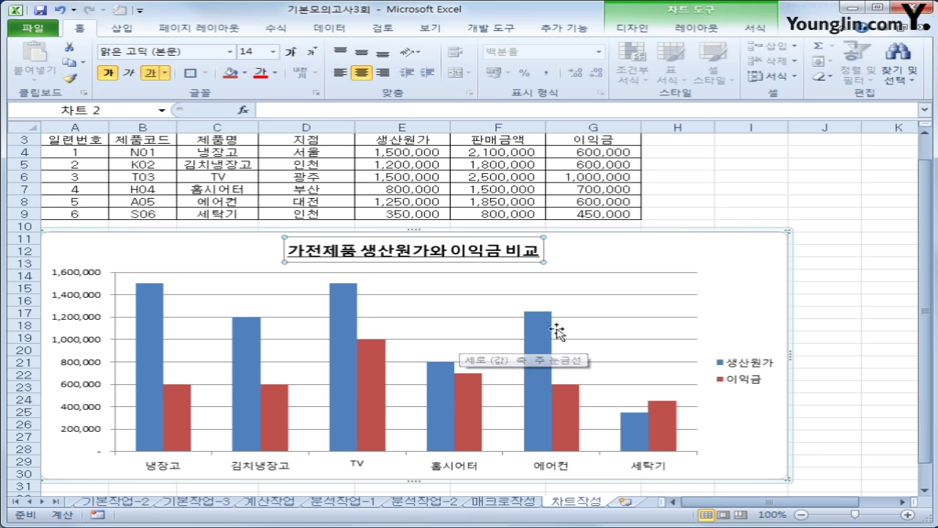
click(755, 281)
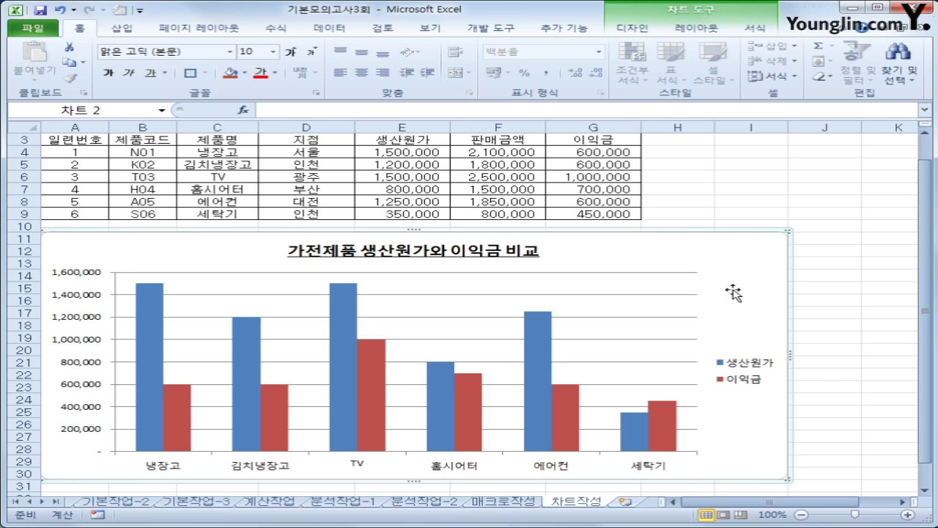
Step: Add a data label only to the TV column of the 이익금 series
click(374, 390)
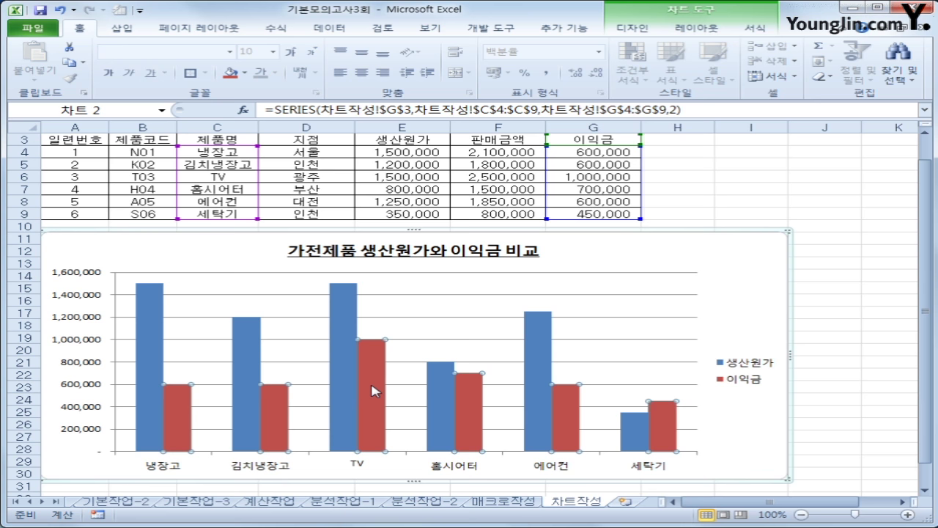
click(374, 390)
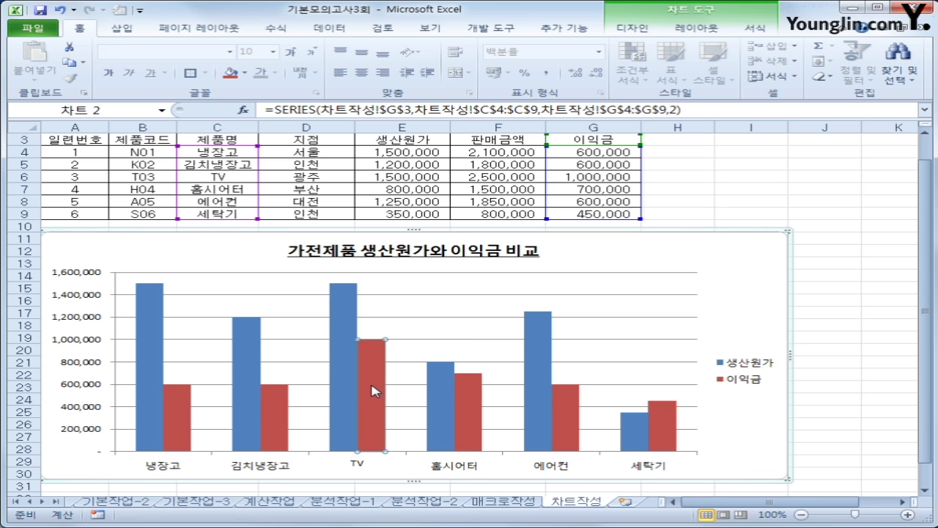
right_click(372, 366)
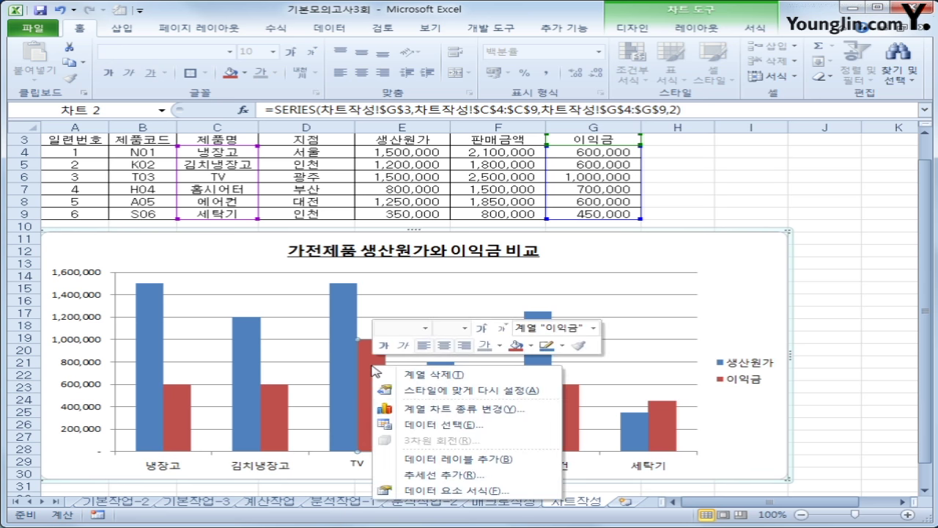
click(547, 459)
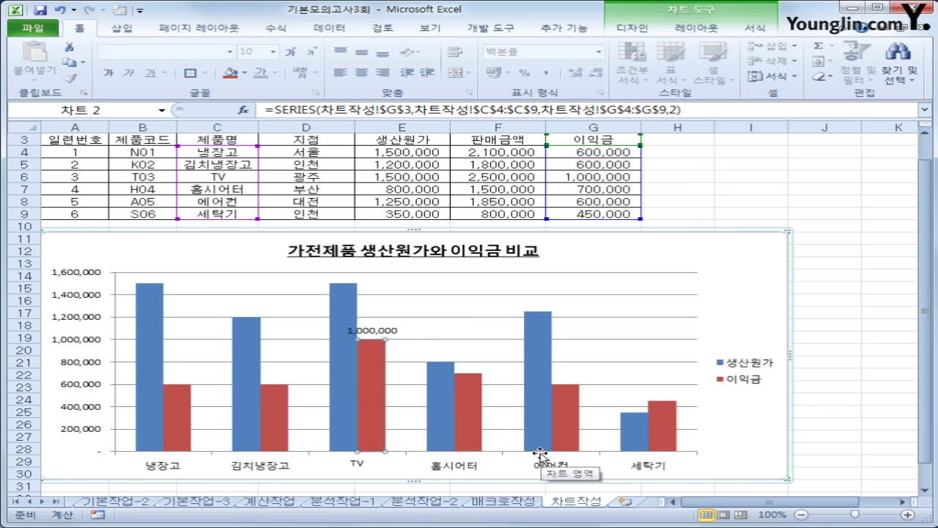
Step: Format the TV column's data label in 굴림체 at font size 10
click(380, 331)
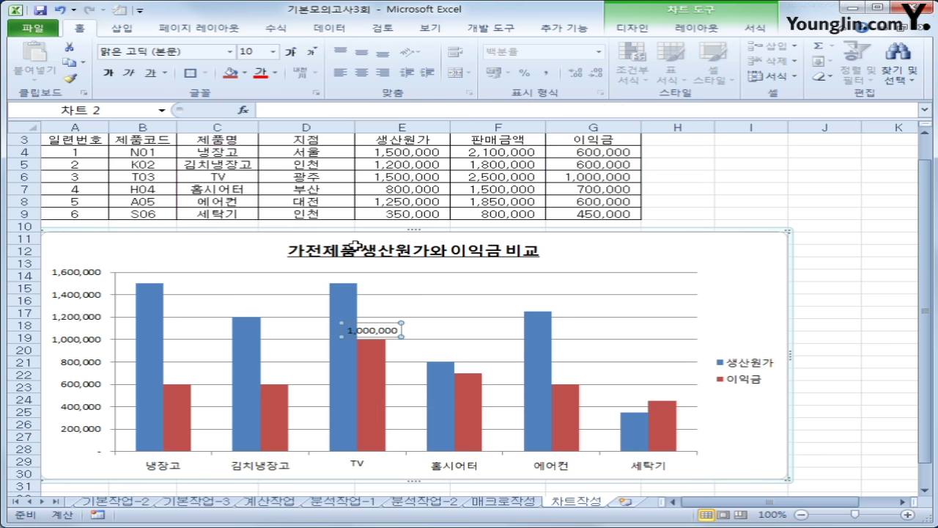
click(229, 51)
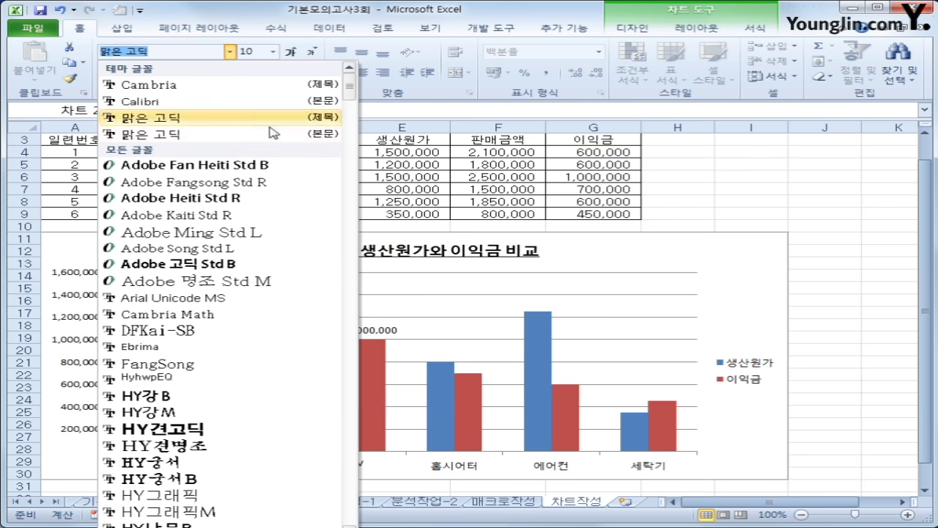
drag(350, 91, 344, 191)
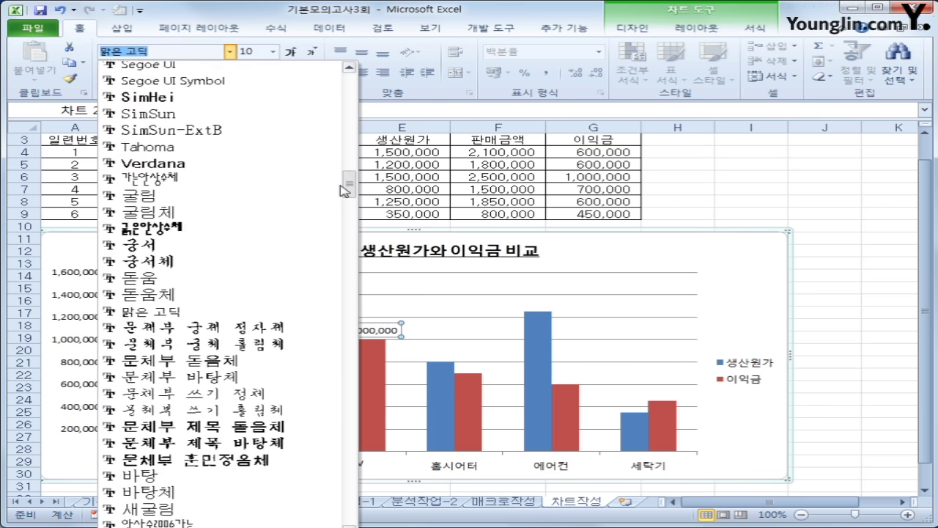
click(220, 213)
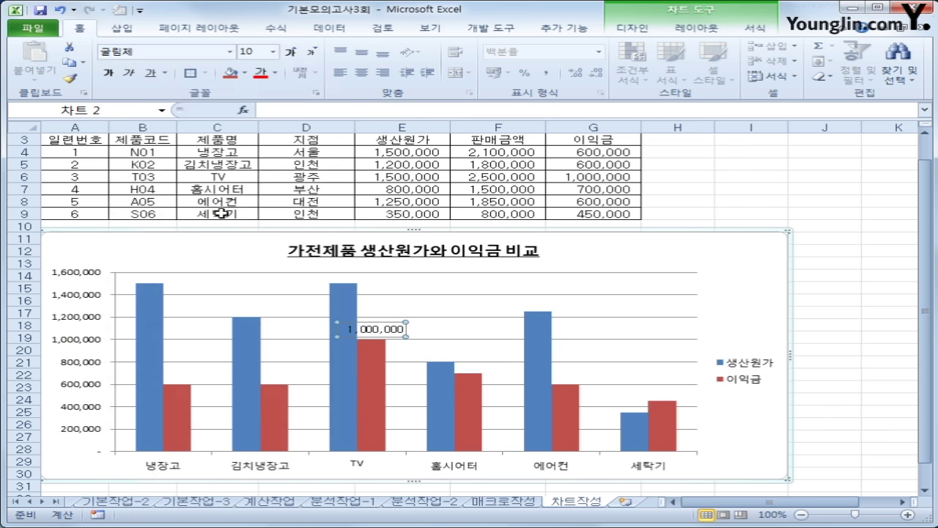
click(274, 52)
click(247, 96)
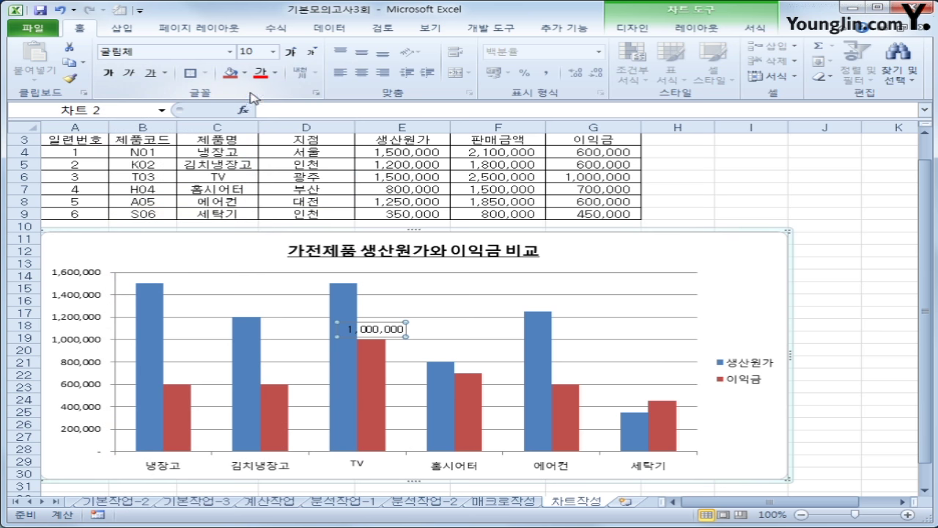
Step: Place the legend at the bottom (아래쪽) of the chart and give it the outer shadow preset with a 45° angle and 3 pt distance
click(722, 368)
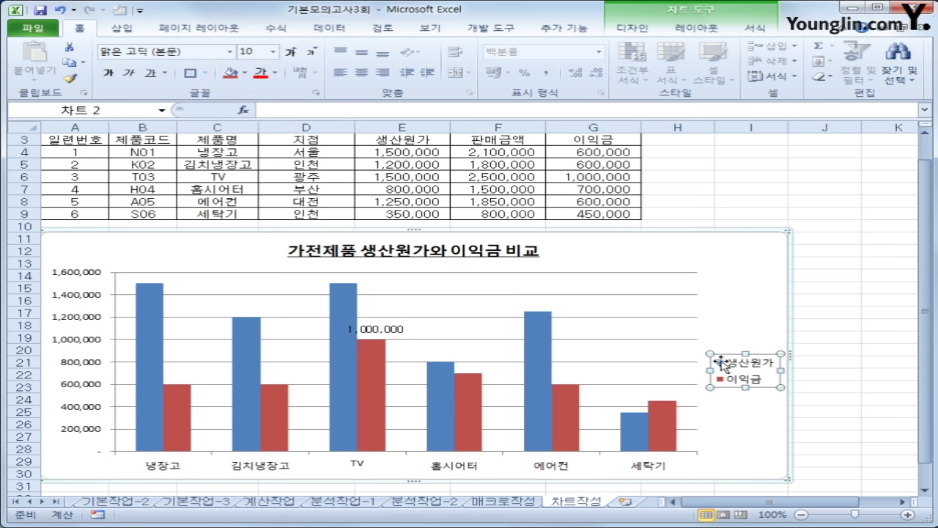
right_click(754, 372)
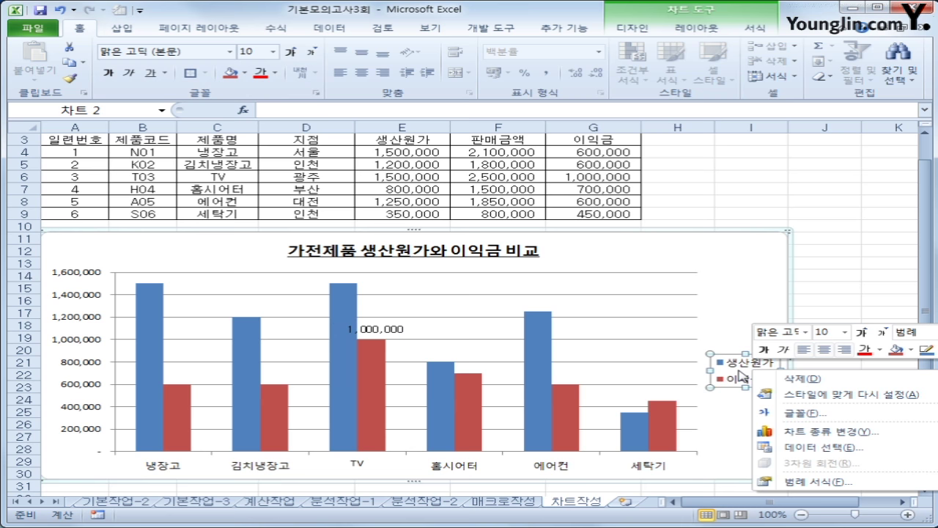
click(793, 482)
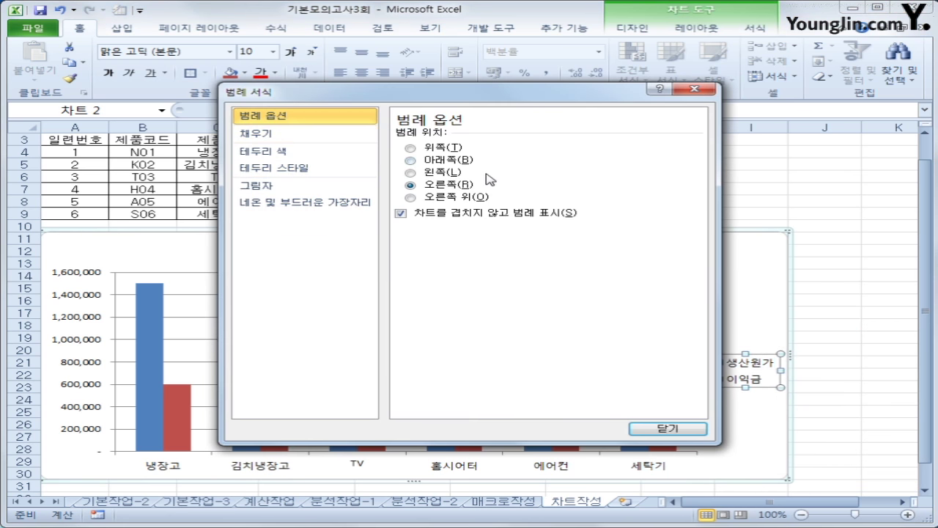
click(460, 160)
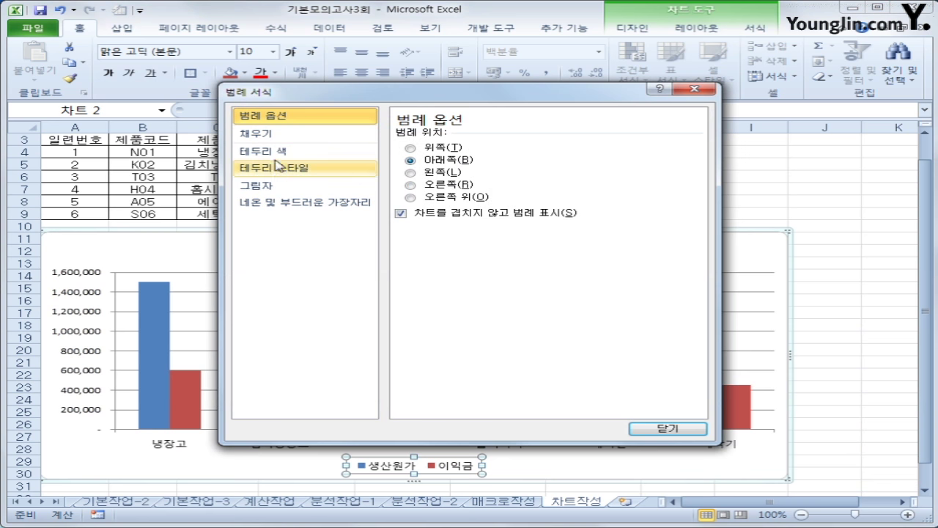
click(276, 189)
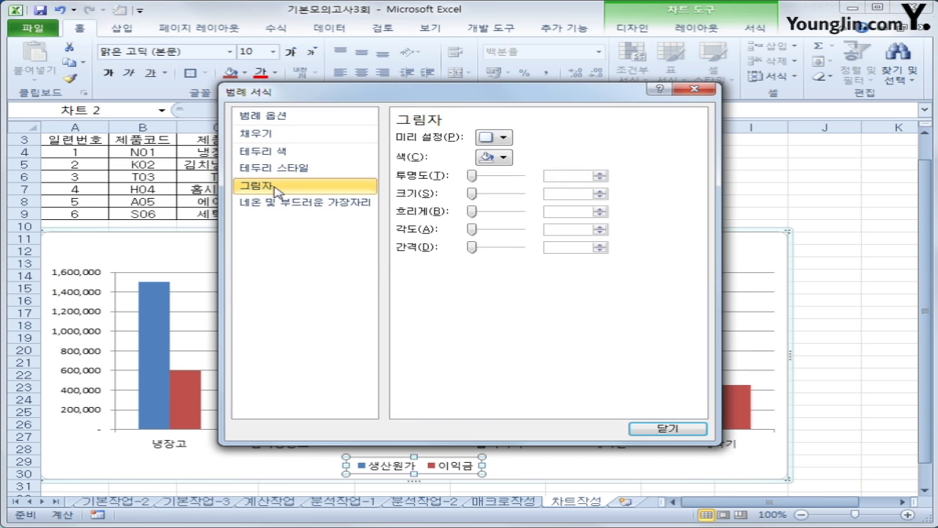
click(494, 140)
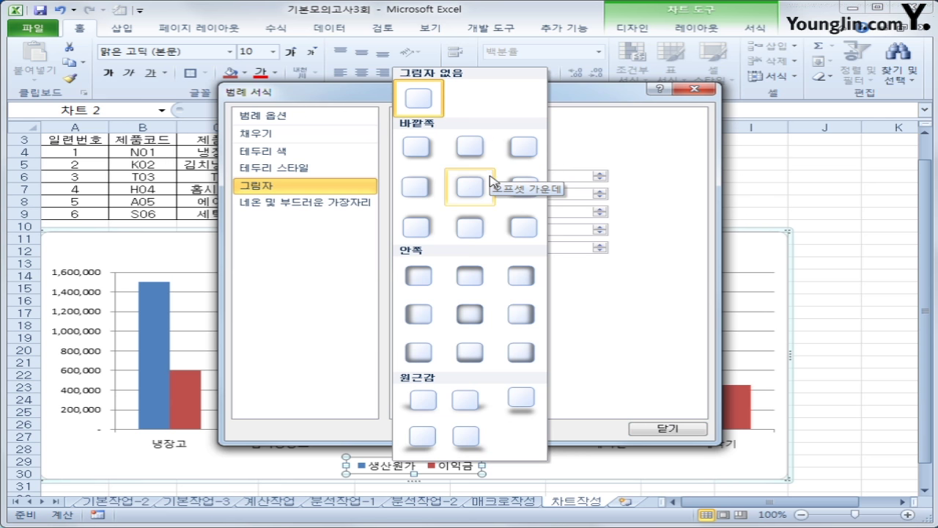
click(423, 156)
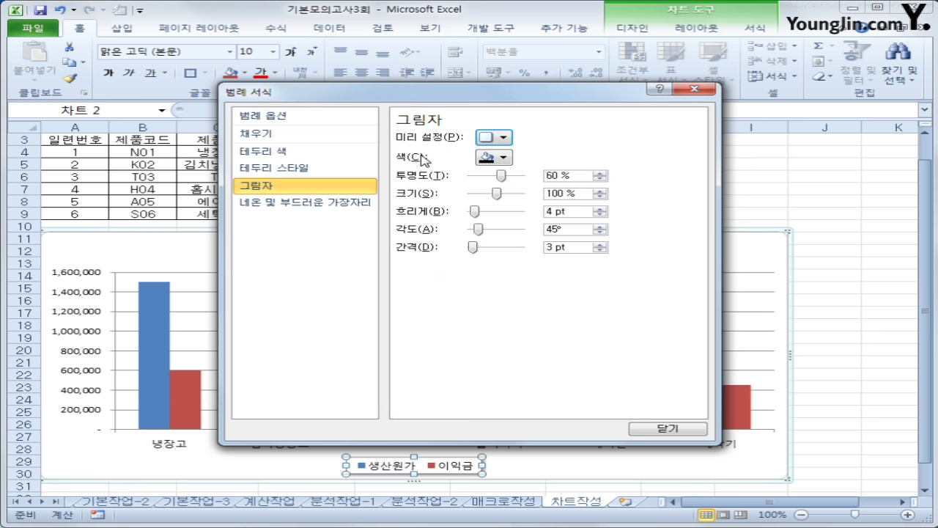
Step: Give the legend a solid white fill and a solid-line border, then deselect the chart
click(277, 137)
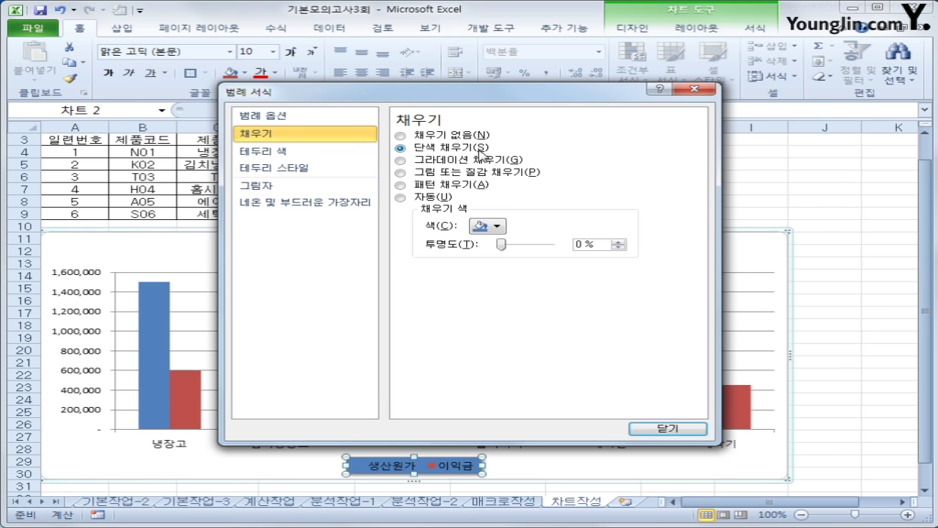
click(493, 226)
click(478, 253)
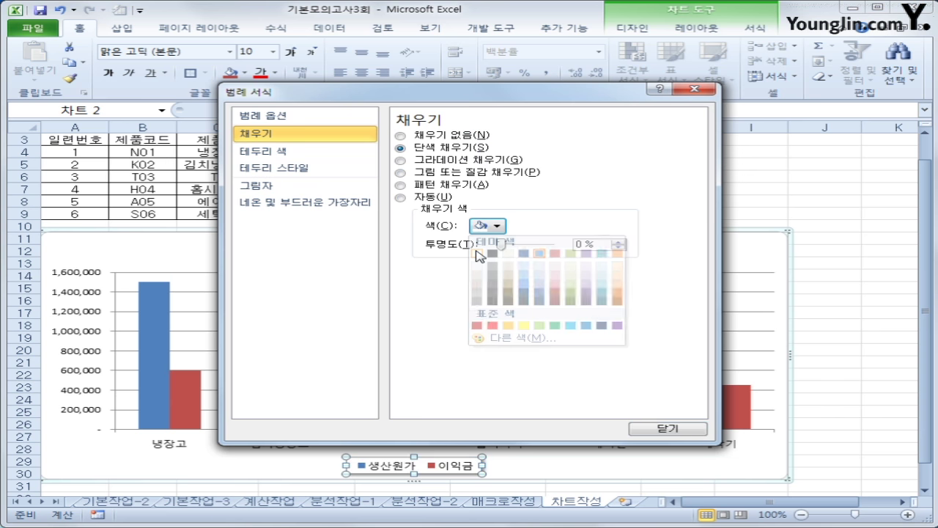
click(308, 154)
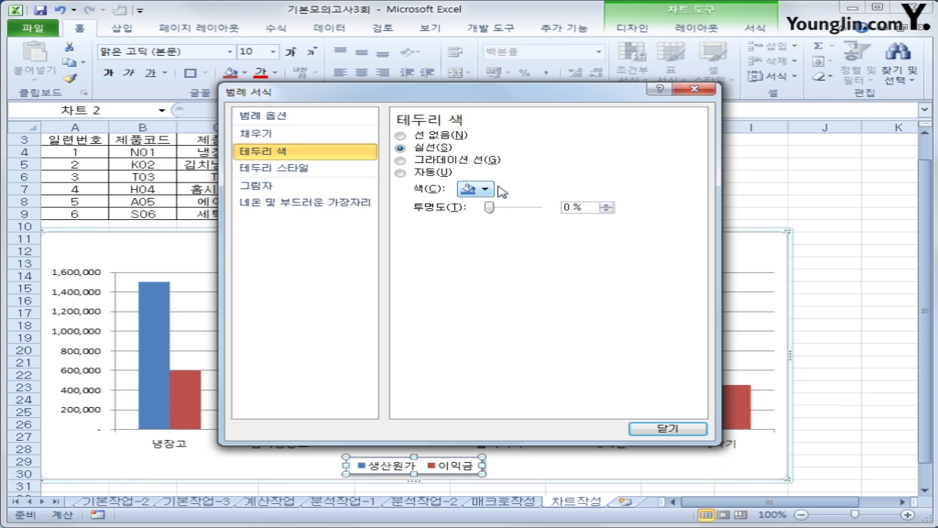
click(649, 433)
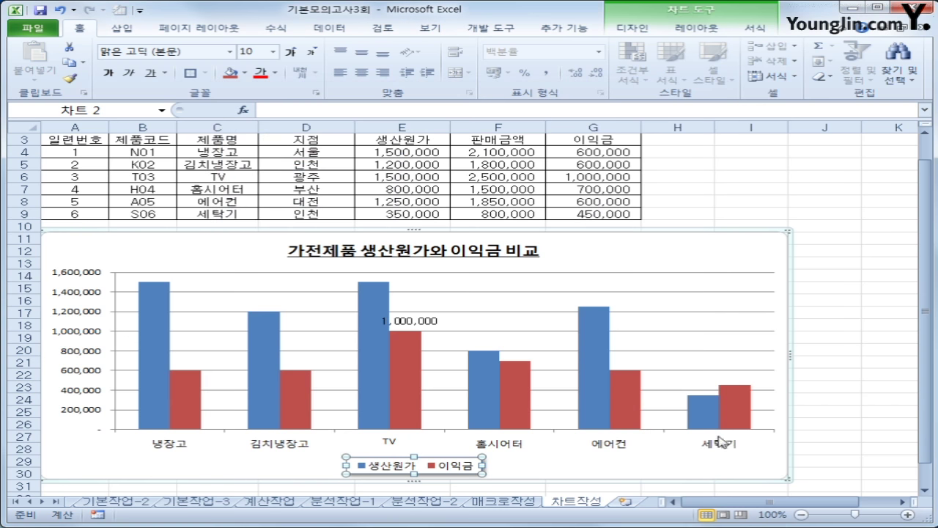
click(832, 423)
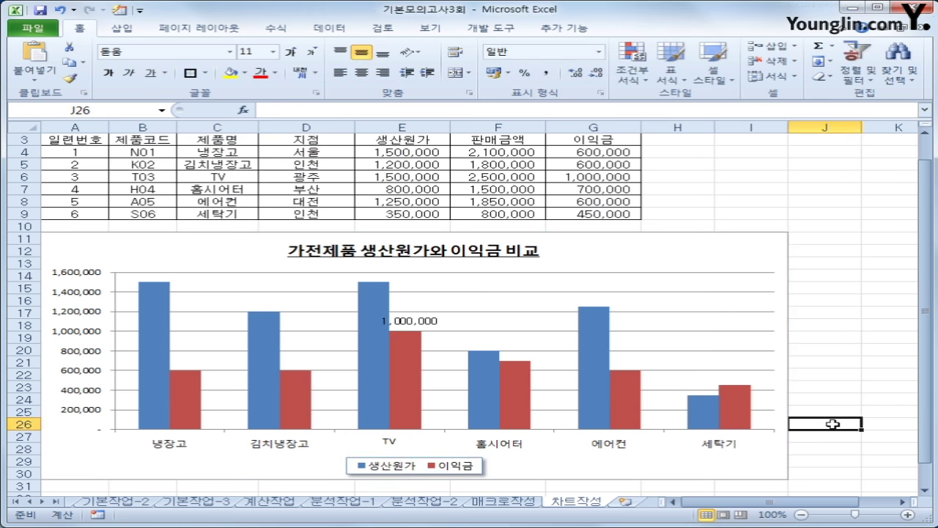
Step: Fill the chart's plot area with the cream parchment texture
click(709, 255)
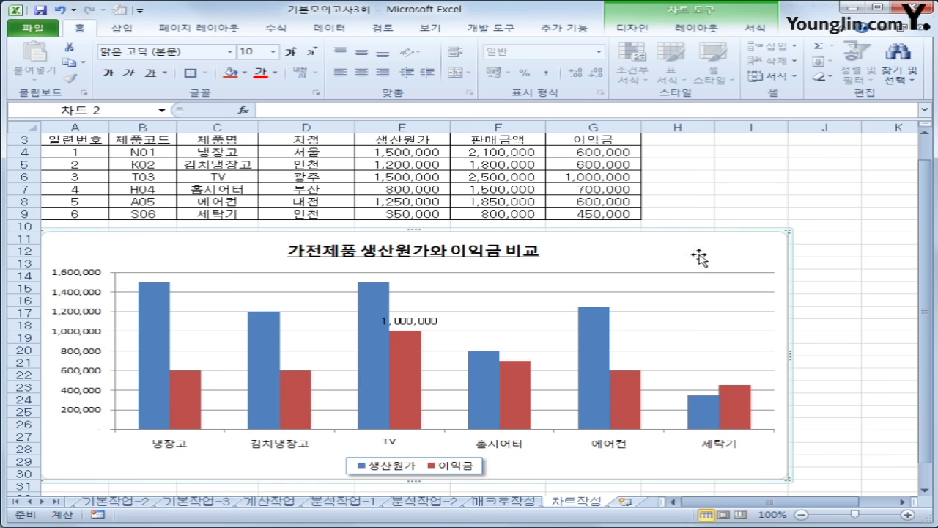
right_click(520, 283)
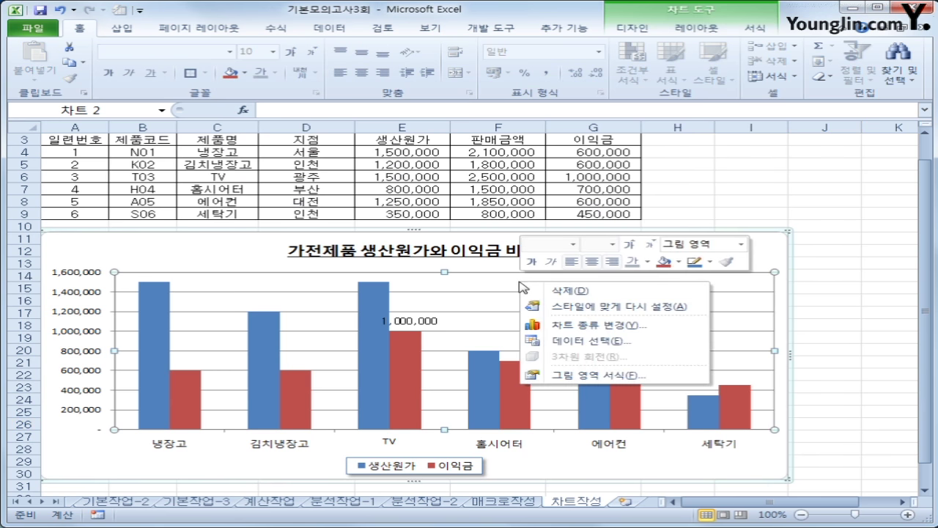
click(648, 382)
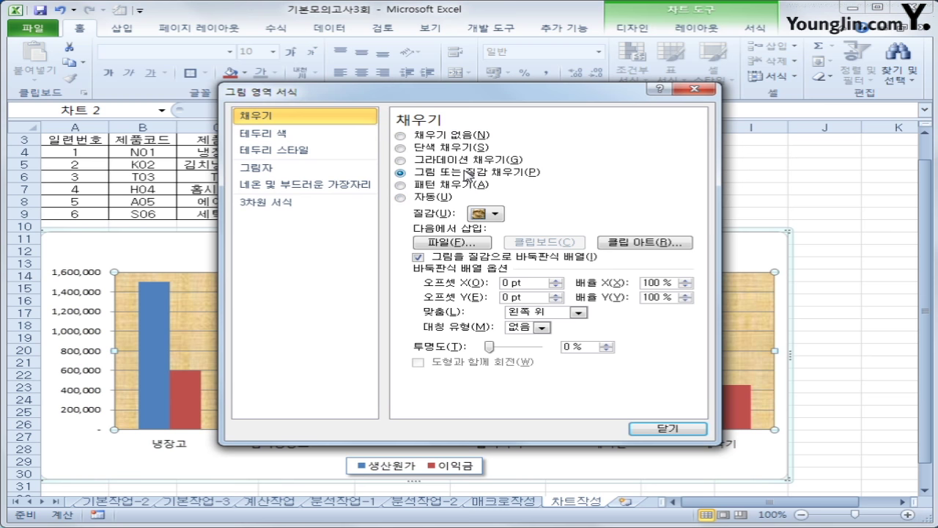
click(496, 214)
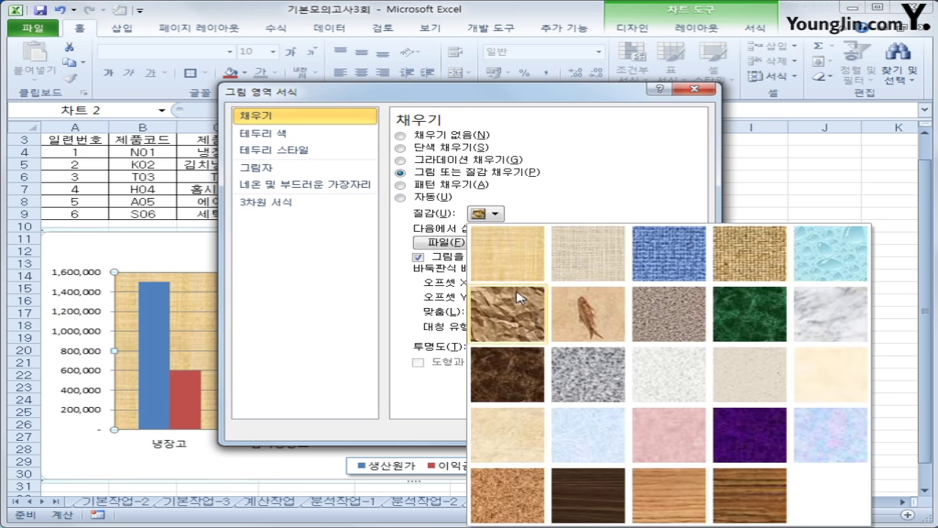
click(799, 391)
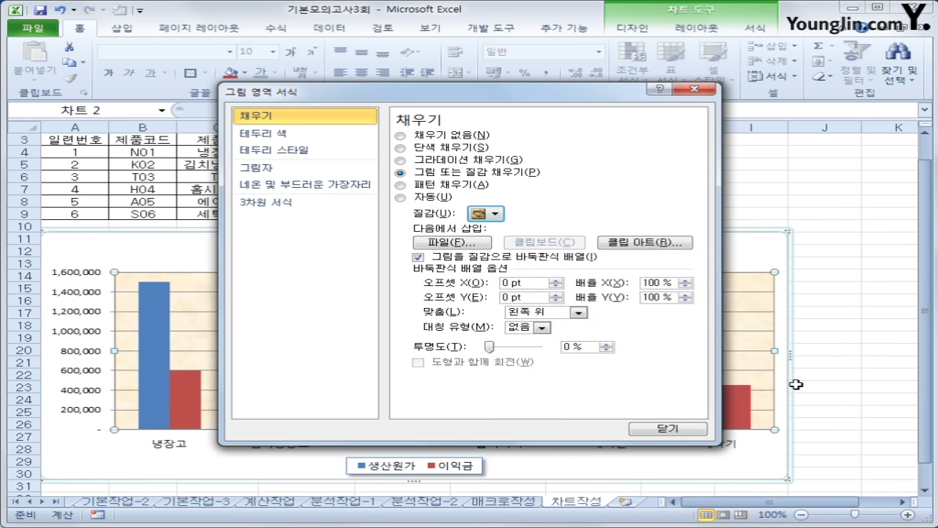
click(696, 429)
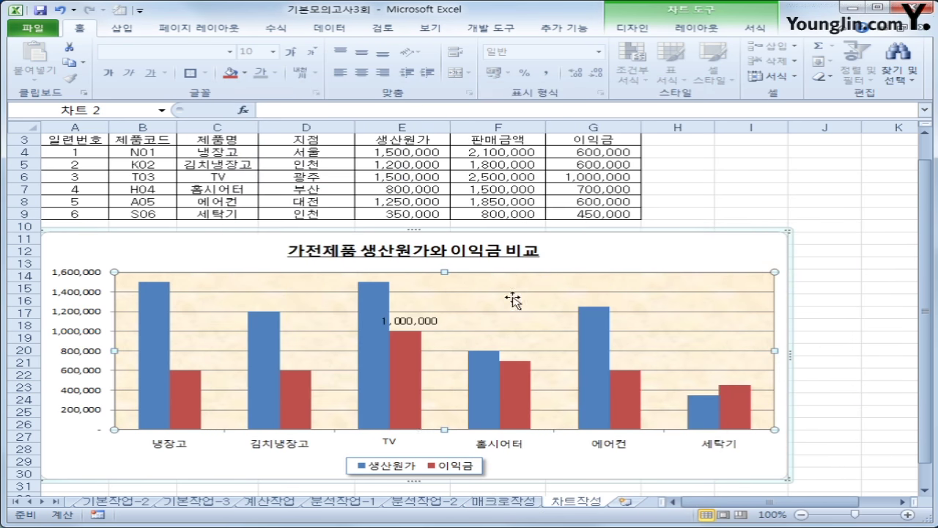
Step: Choose the cream parchment texture again from the plot area's quick fill options
scroll(513, 299, down, 1)
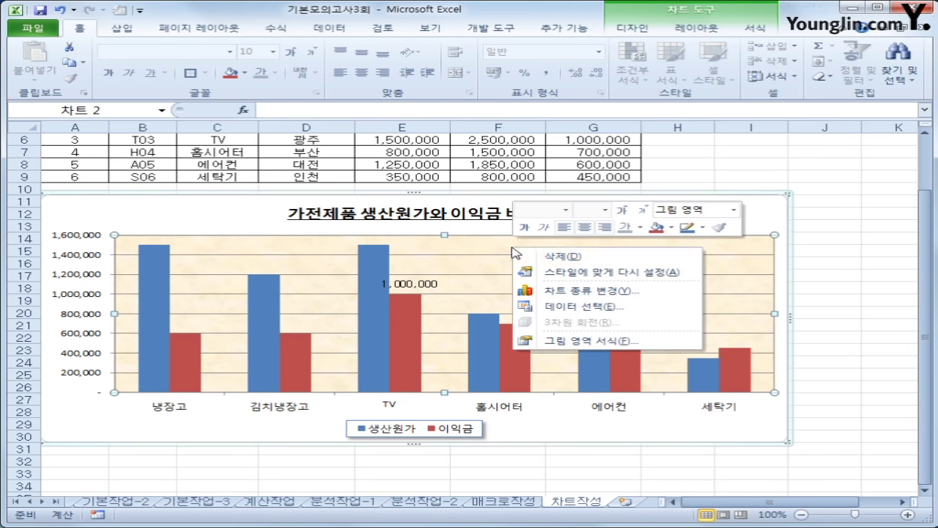
right_click(512, 246)
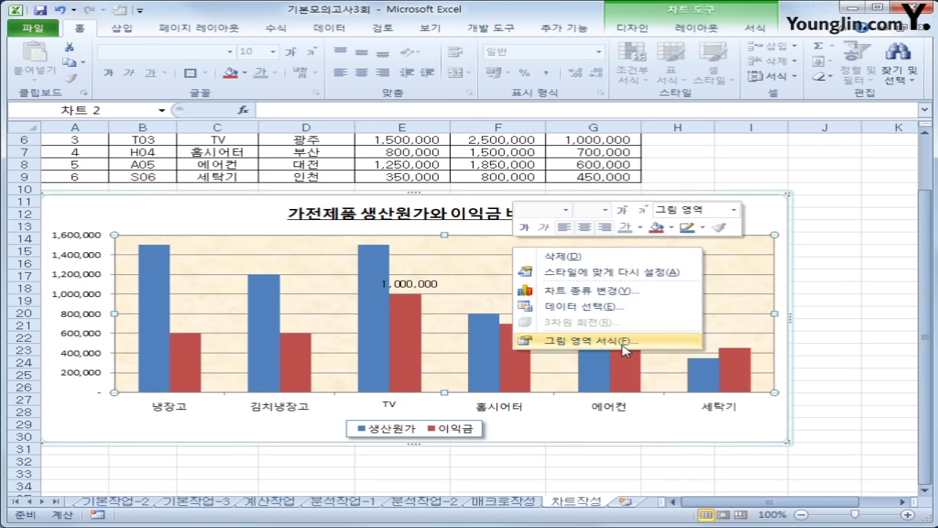
click(670, 228)
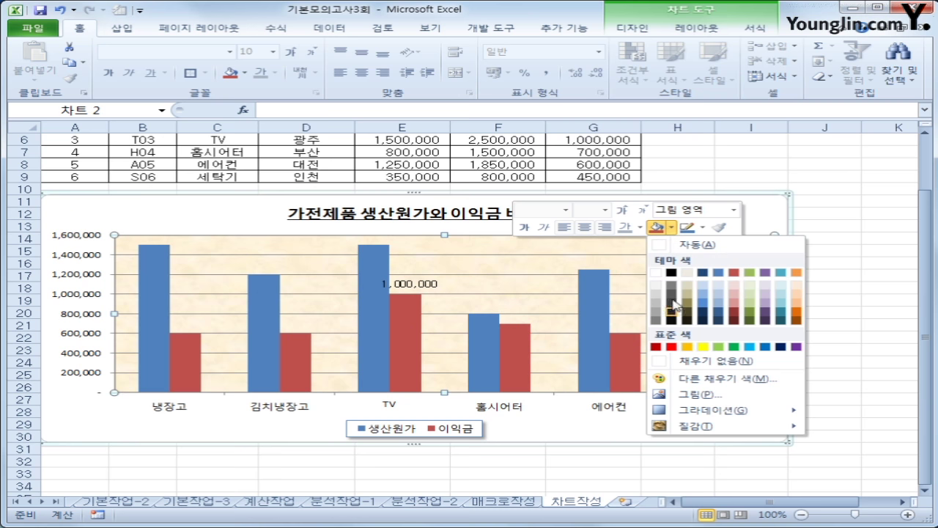
mouse_move(685, 429)
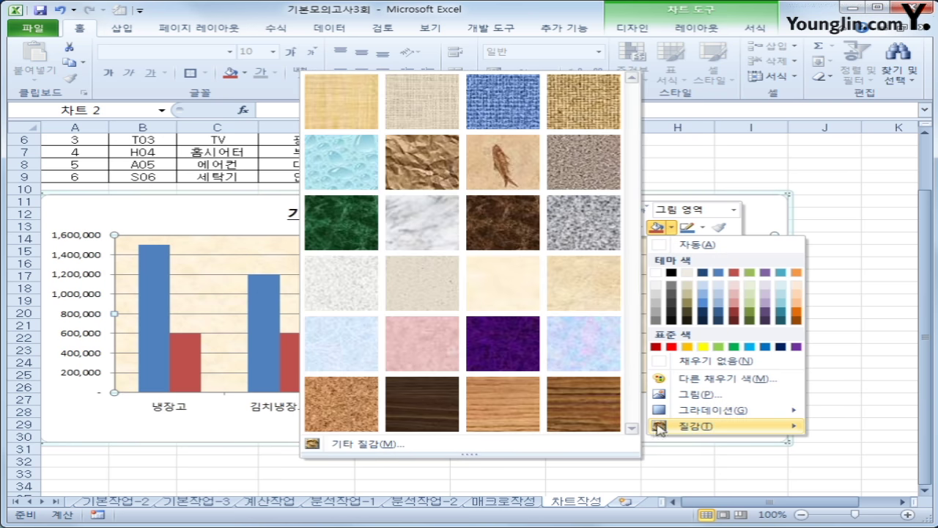
click(525, 300)
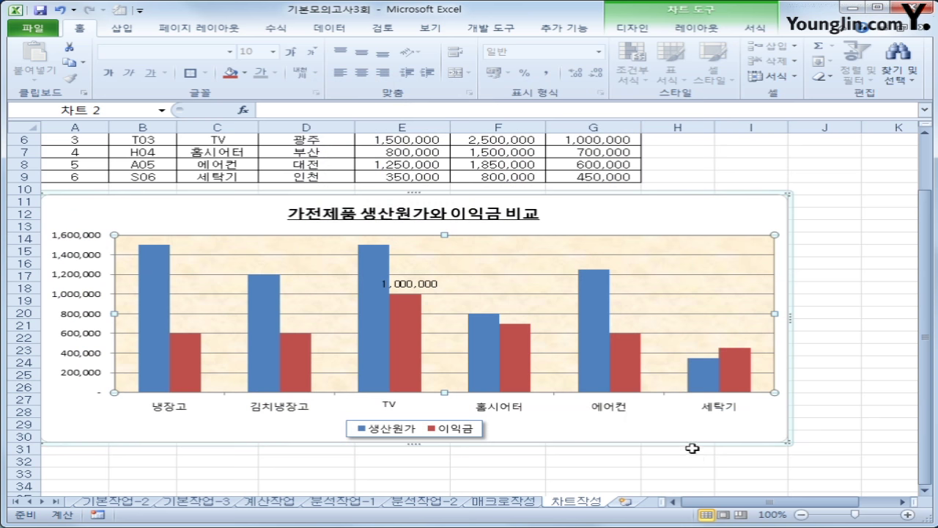
Step: Apply rounded corners (둥근 모서리) to the chart area's border
click(634, 211)
key(shift+F10)
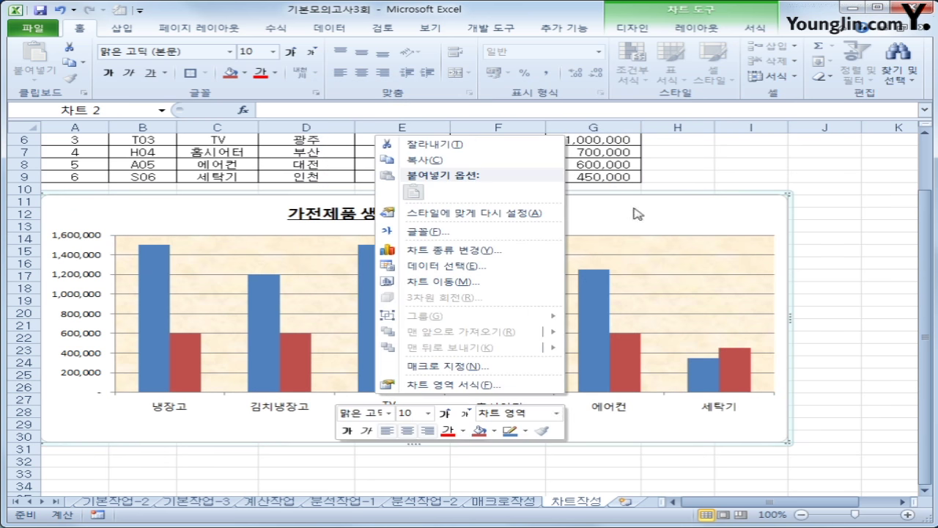
click(499, 386)
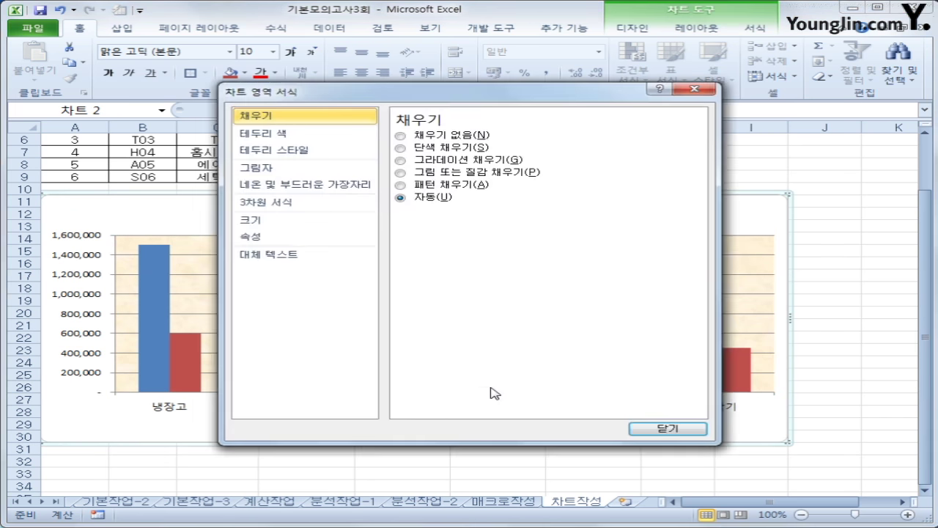
click(297, 149)
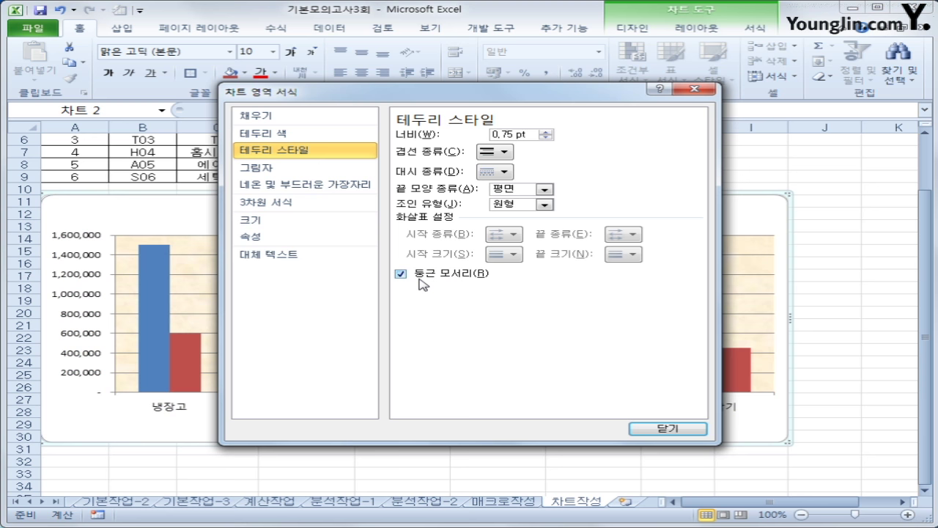
Step: Add the outer shadow preset with a 45° angle and 3 pt distance to the chart area and deselect the chart
click(297, 167)
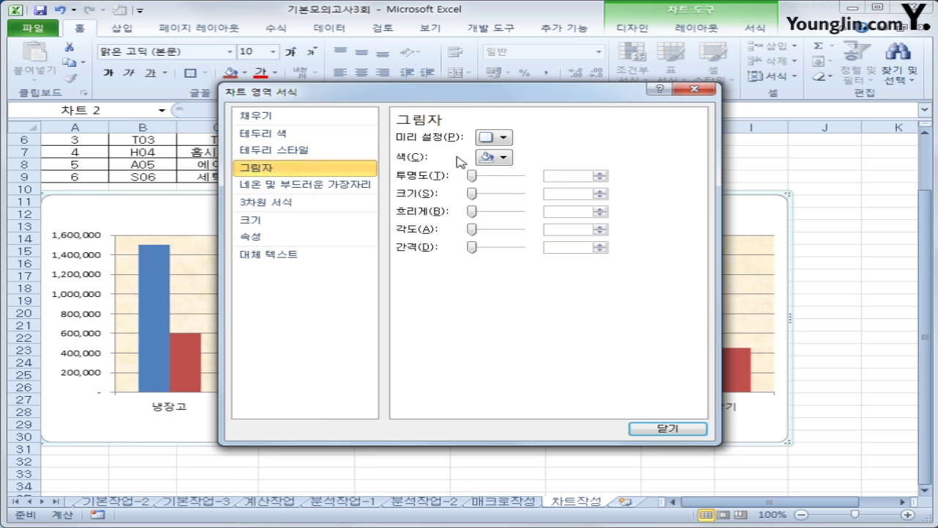
click(497, 138)
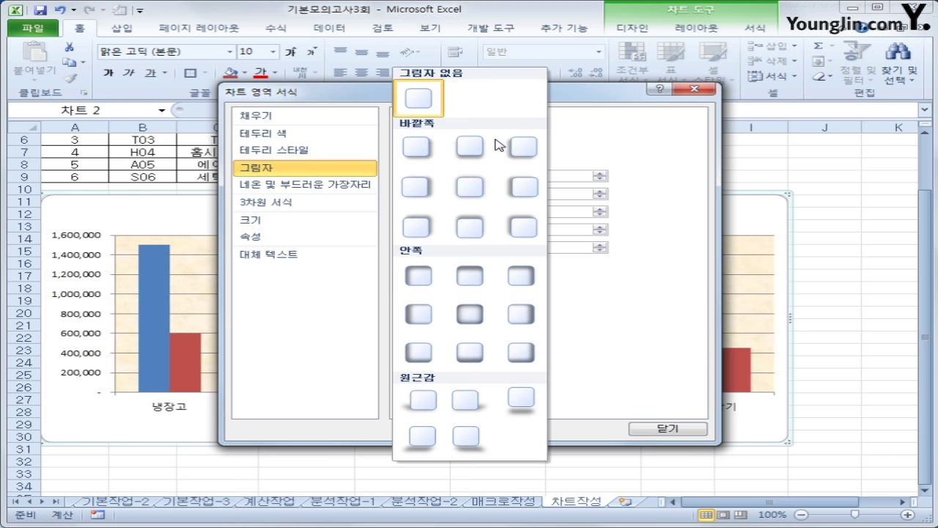
click(419, 156)
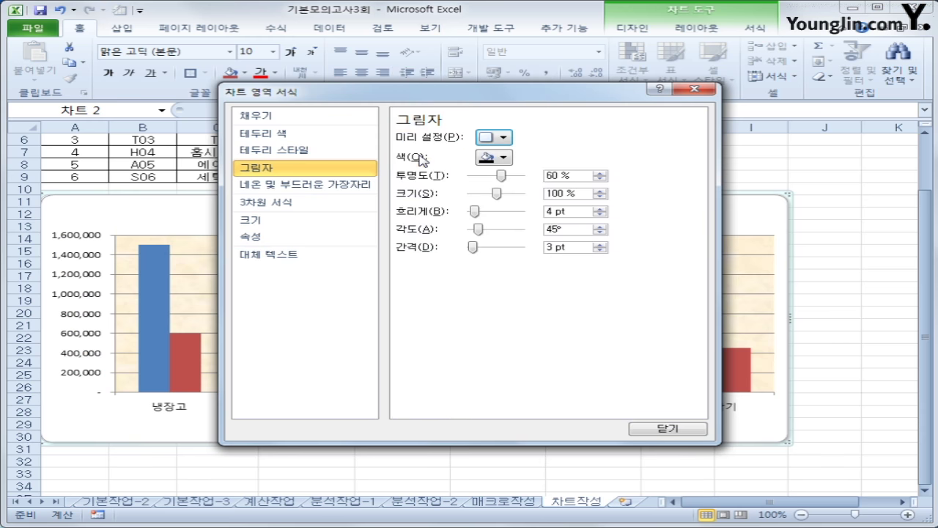
click(668, 427)
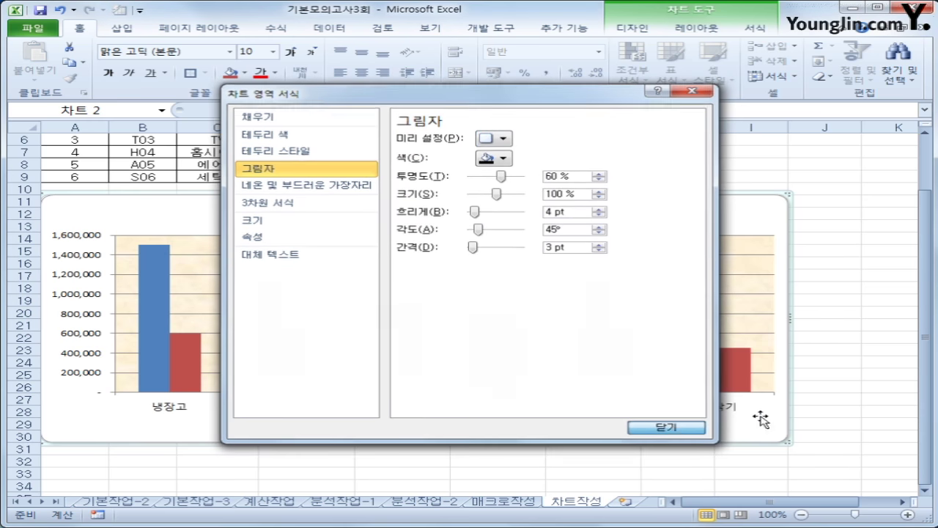
click(825, 424)
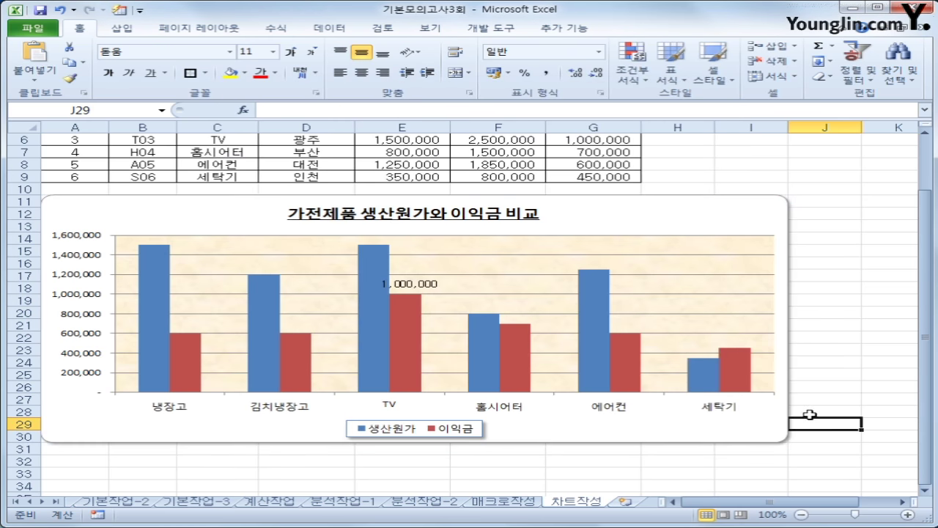